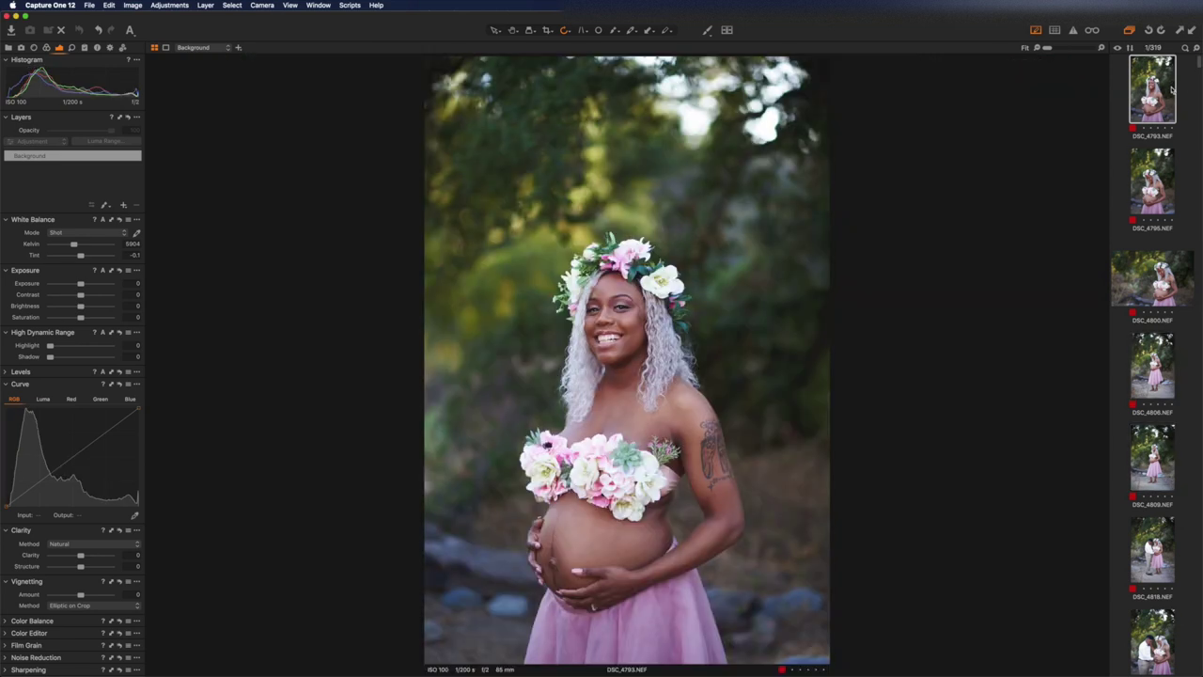
left_click(1172, 87)
mouse_move(1200, 66)
left_mouse_down()
mouse_move(1186, 360)
mouse_move(1134, 673)
mouse_move(1194, 62)
left_mouse_up()
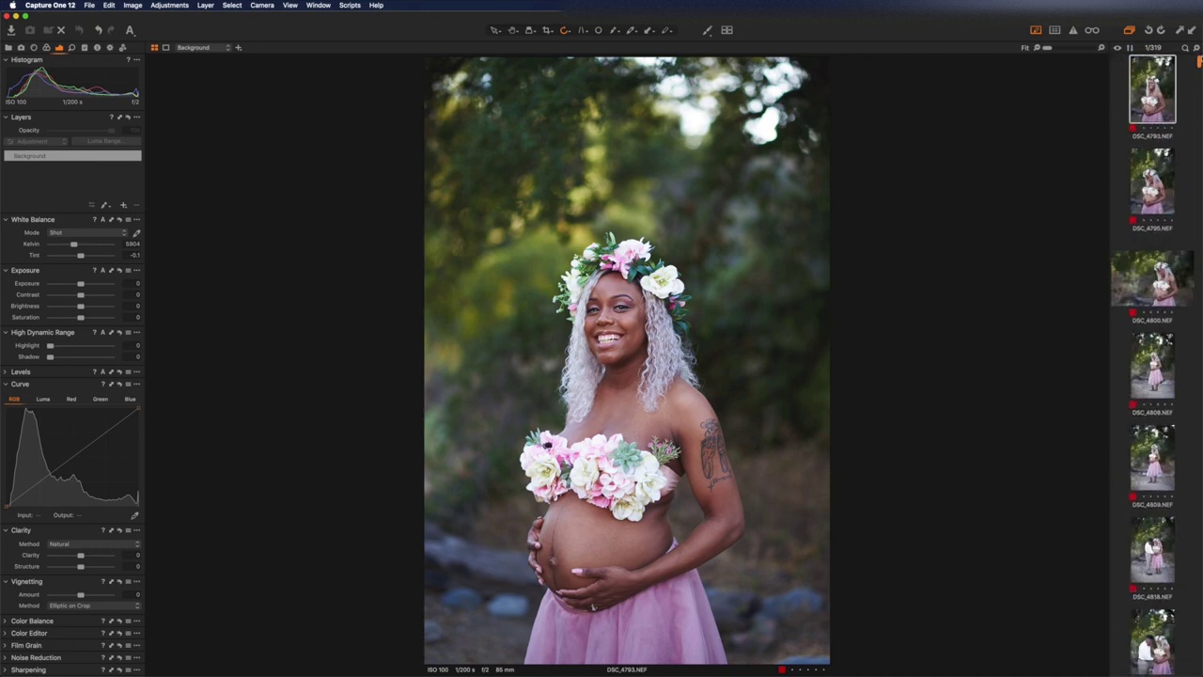
left_click(1132, 129)
left_click(1135, 131)
Step: Find the related untagged portraits in the browser and give DSC_4794 and DSC_4797 a red color tag
scroll(1196, 357, "down", 5)
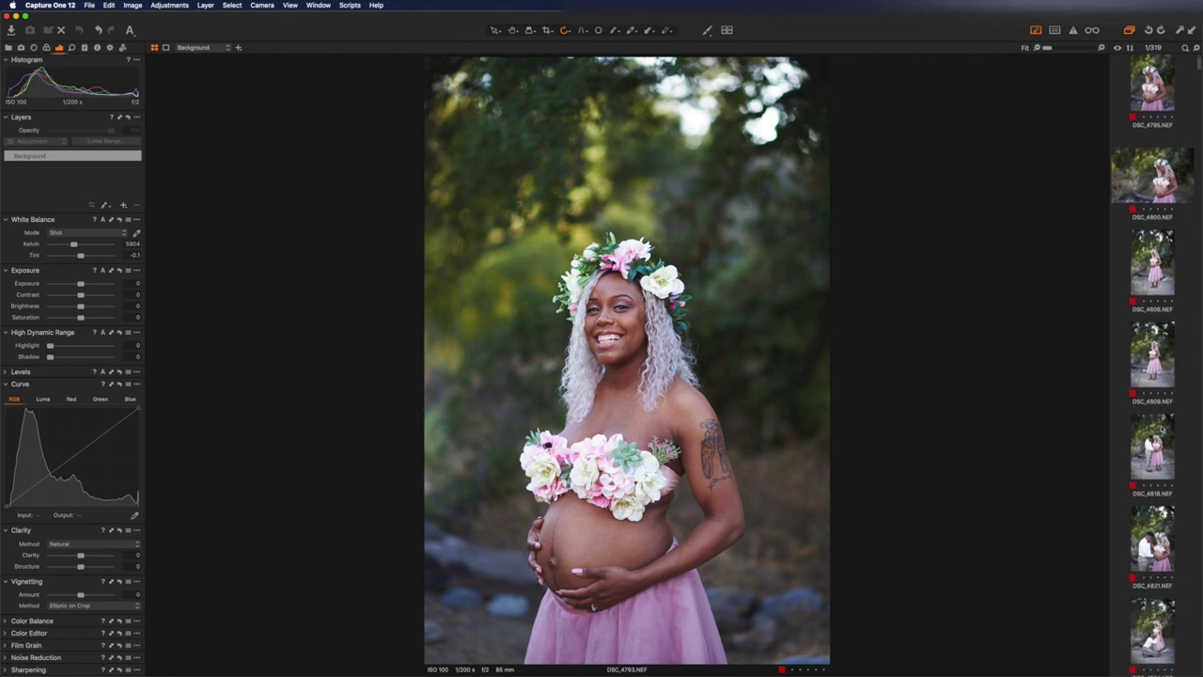
scroll(1196, 391, "down", 15)
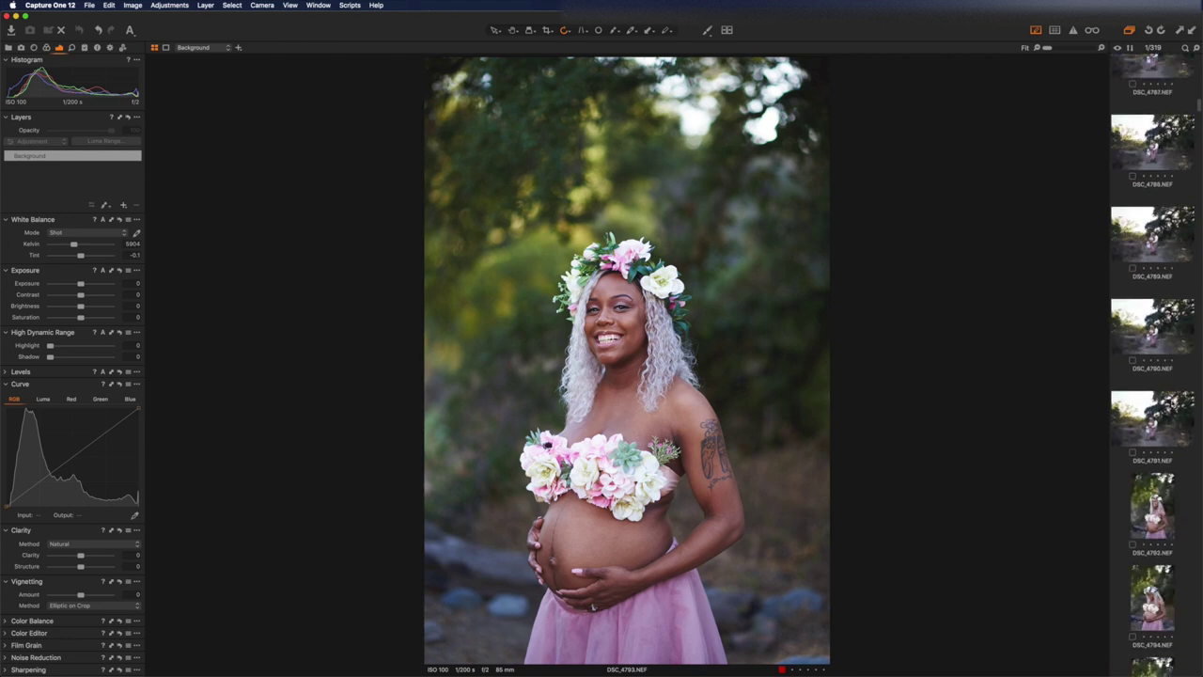
left_click(1164, 406)
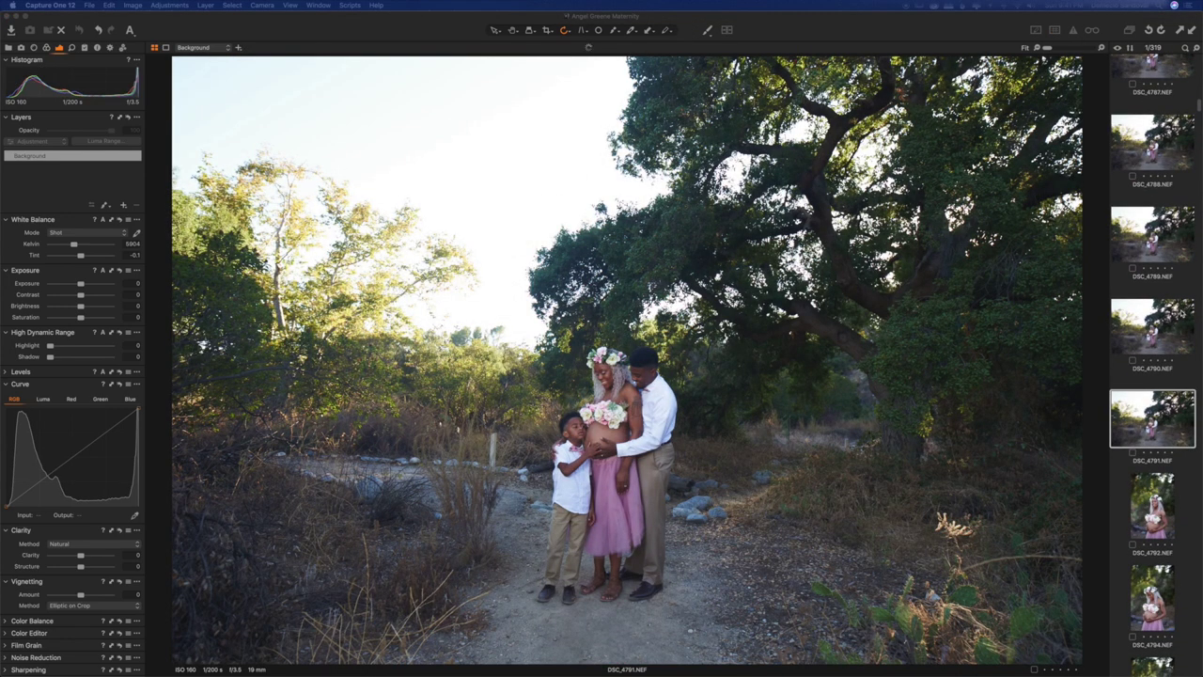
scroll(1153, 361, "down", 3)
left_click(1152, 344)
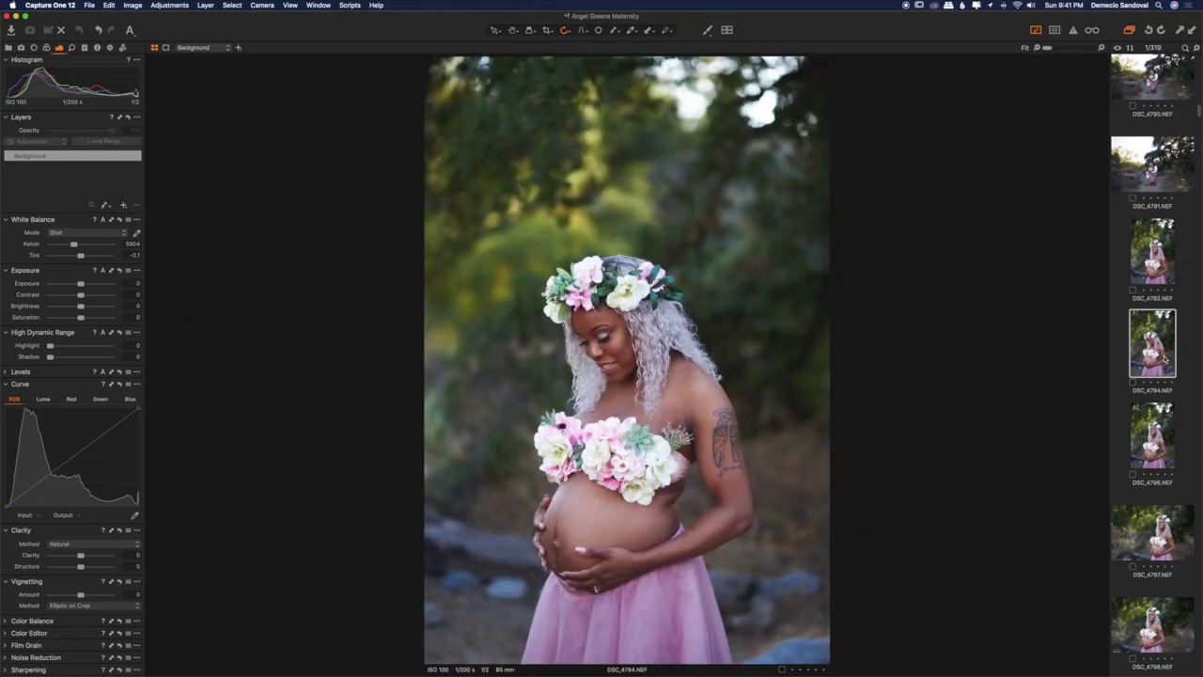
scroll(1153, 418, "down", 1)
left_click(1147, 449)
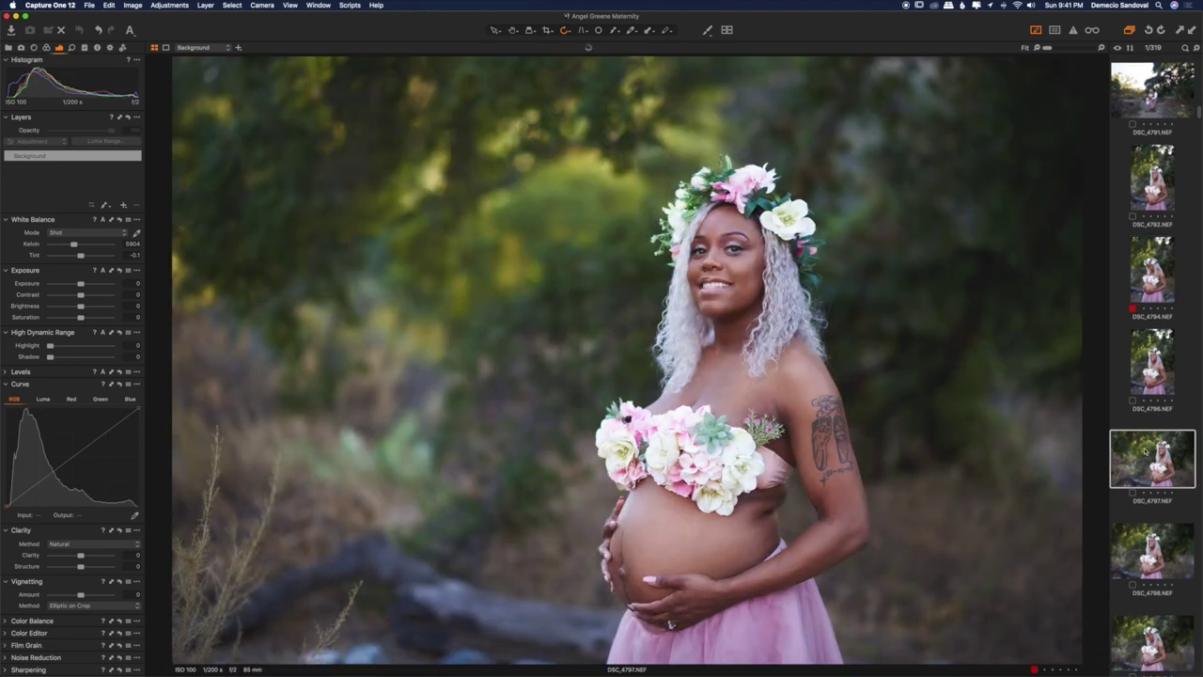
Step: Check the browser's sorting options and select photo DSC_4793 at the start of the red-tagged images
left_click_drag(1198, 115, 1198, 58)
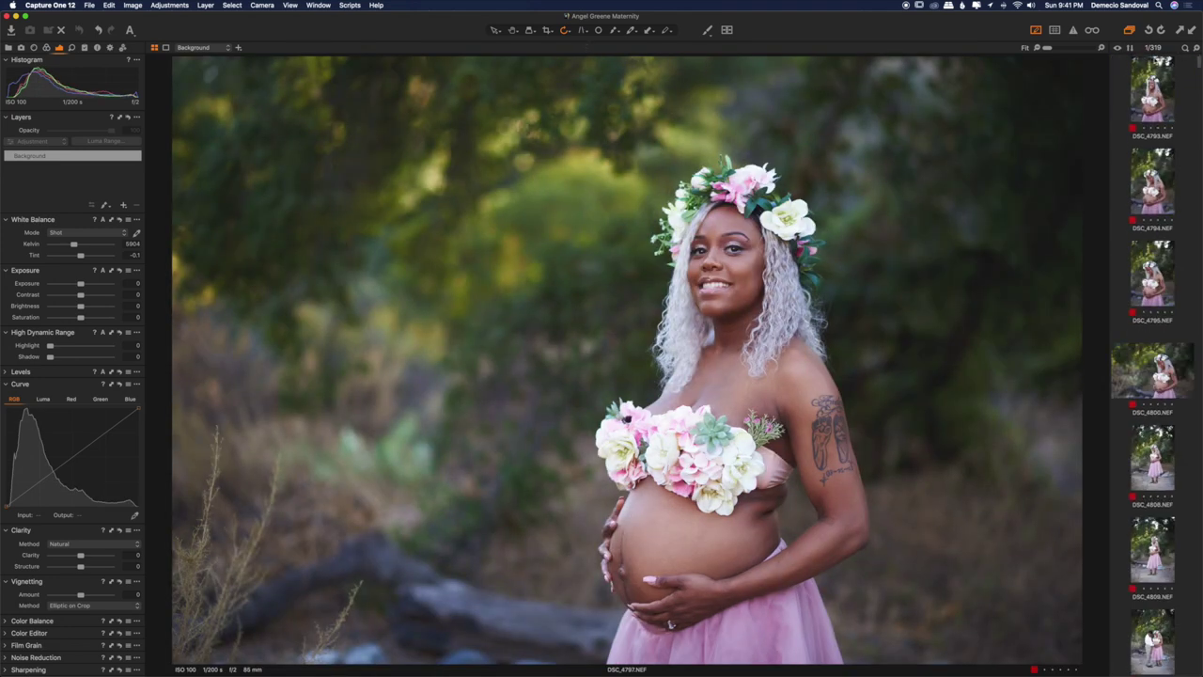
left_click(1131, 48)
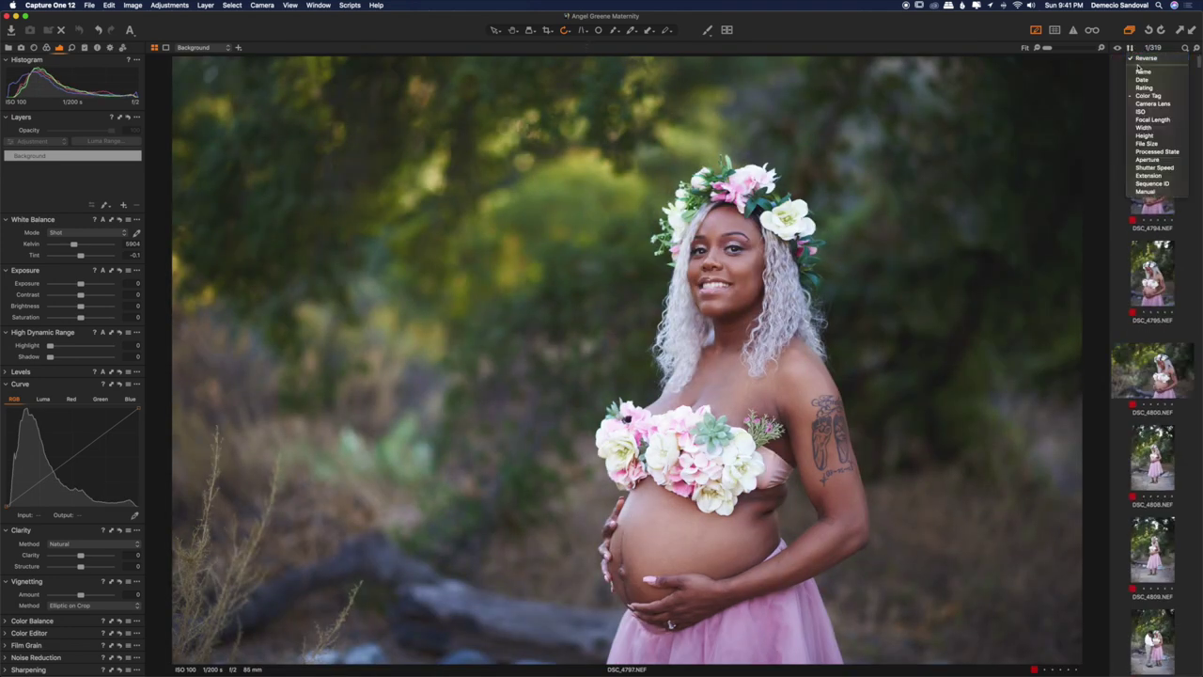
left_click(1199, 67)
left_click(1150, 112)
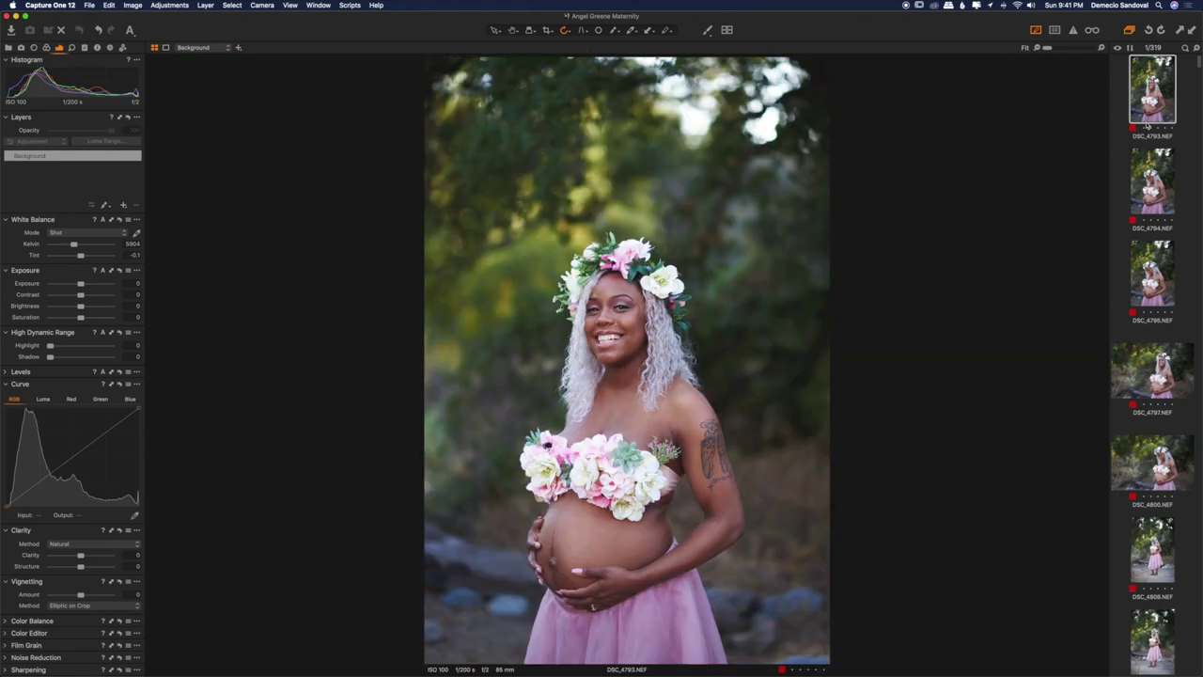
Step: Apply the user style Core to photo DSC_4793
left_click(708, 30)
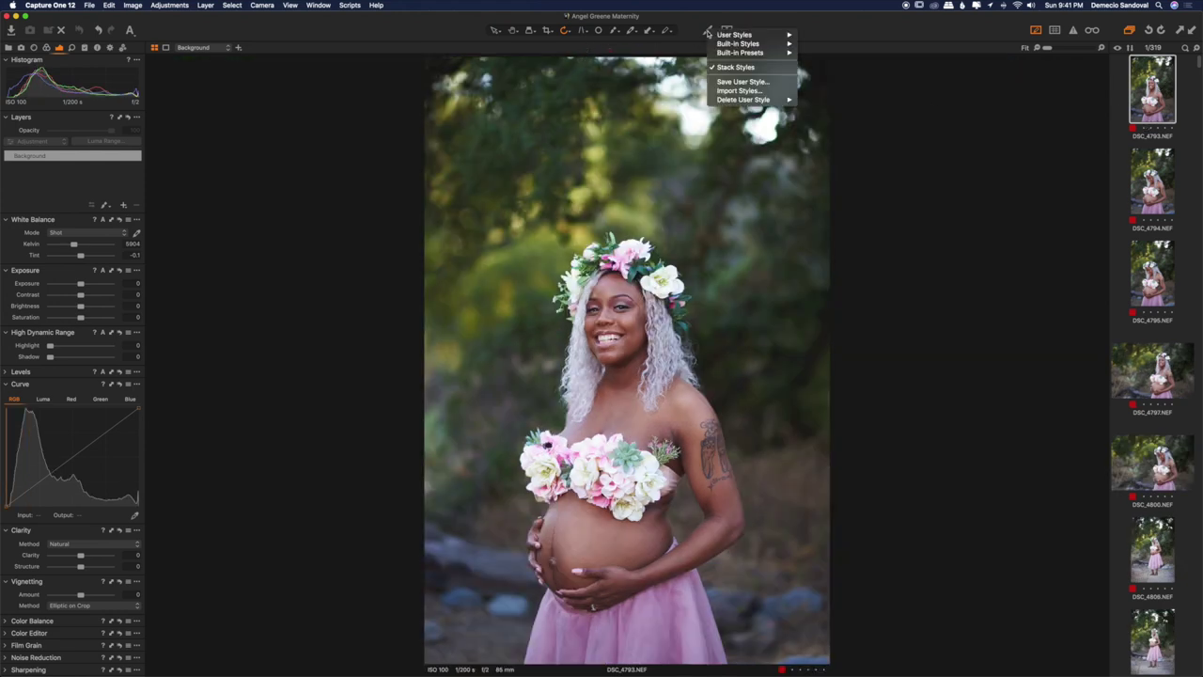
mouse_move(716, 38)
scroll(861, 475, "down", 10)
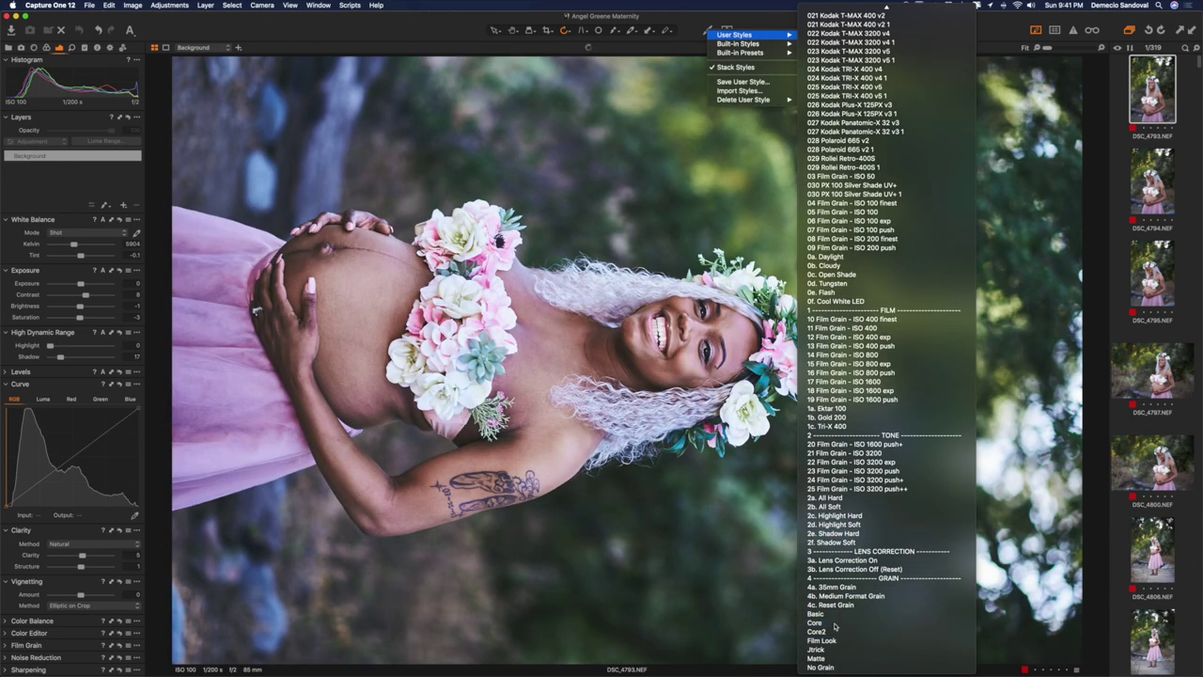
left_click(863, 623)
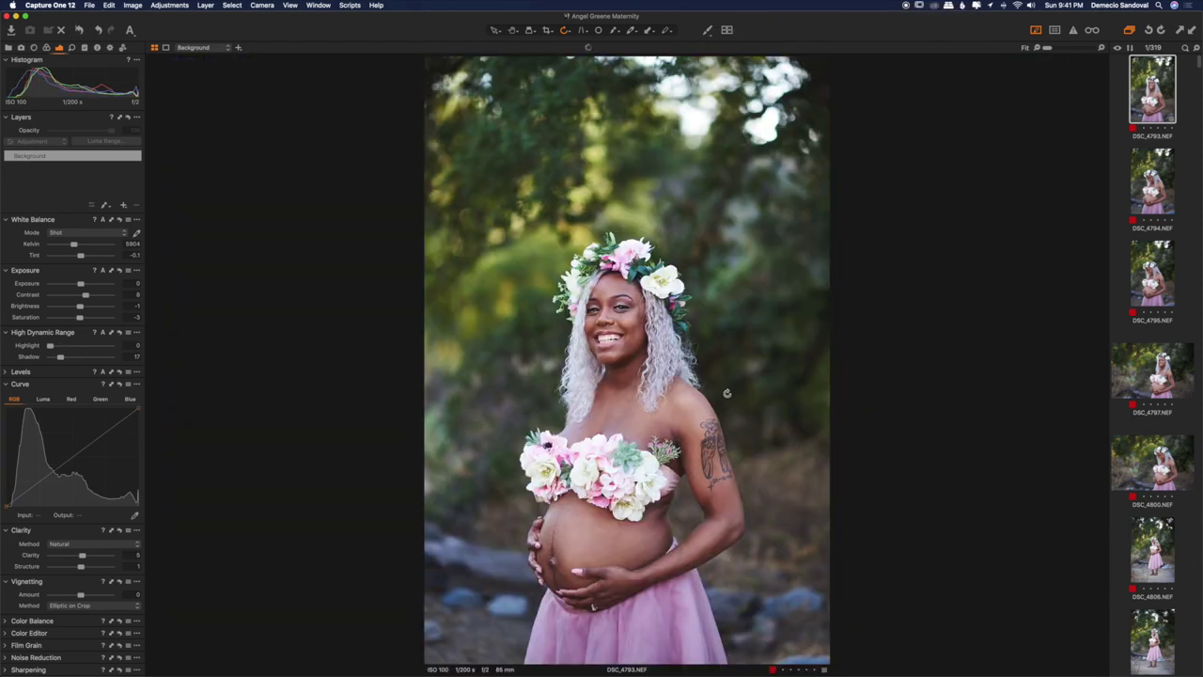
Step: Set the photo's exposure to -0.1 and its highlight recovery to 85
left_click(134, 283)
key("Down")
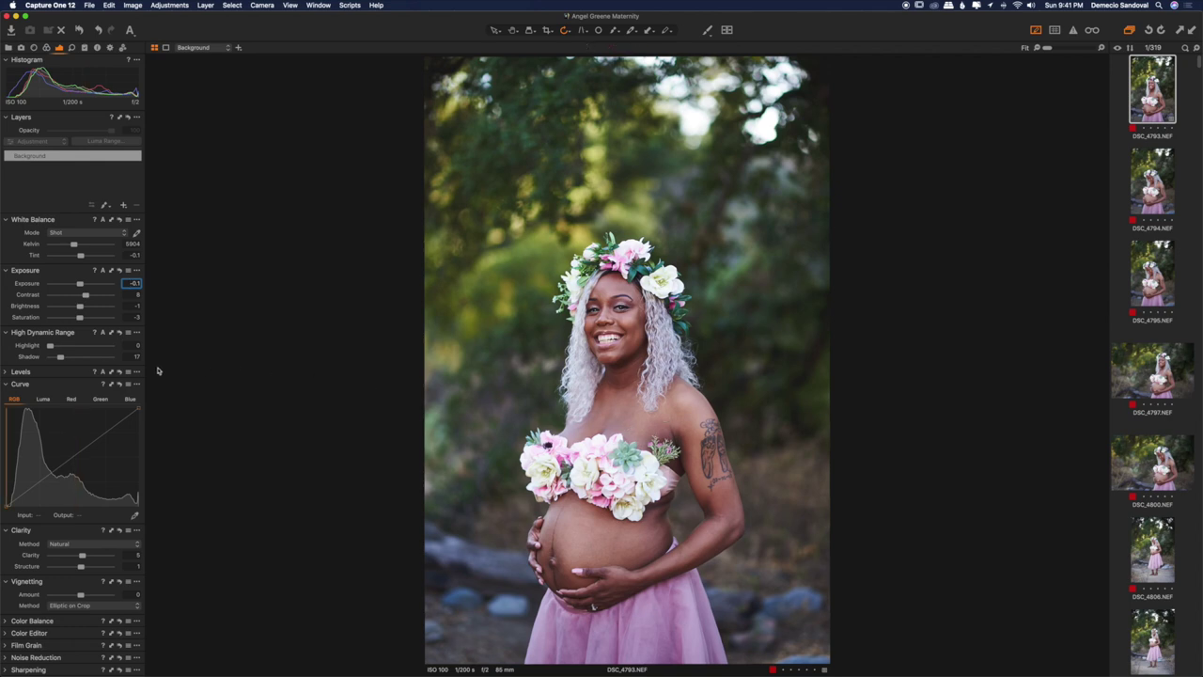
left_click_drag(78, 350, 103, 348)
Step: Set the photo's brightness to -3
left_click(133, 308)
key("Down")
key("Down")
key("Down")
key("Up")
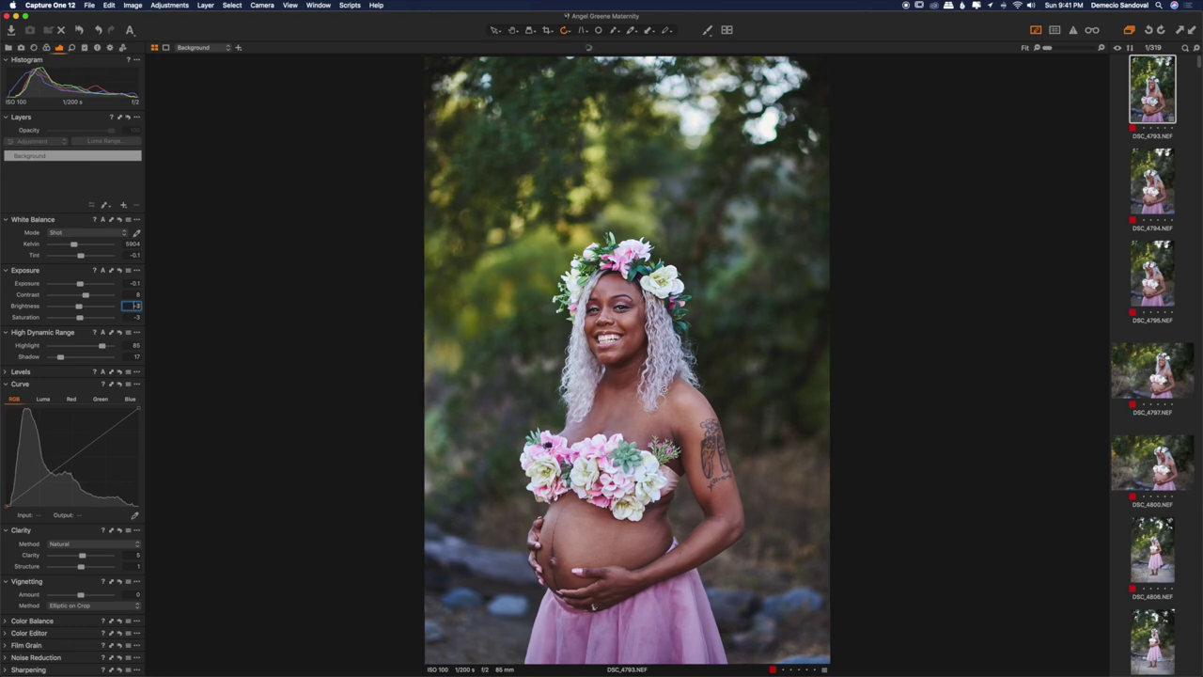
Step: Refine the photo's exposure settings to exposure 0, contrast 9 and brightness -4
left_click(132, 283)
key("Up")
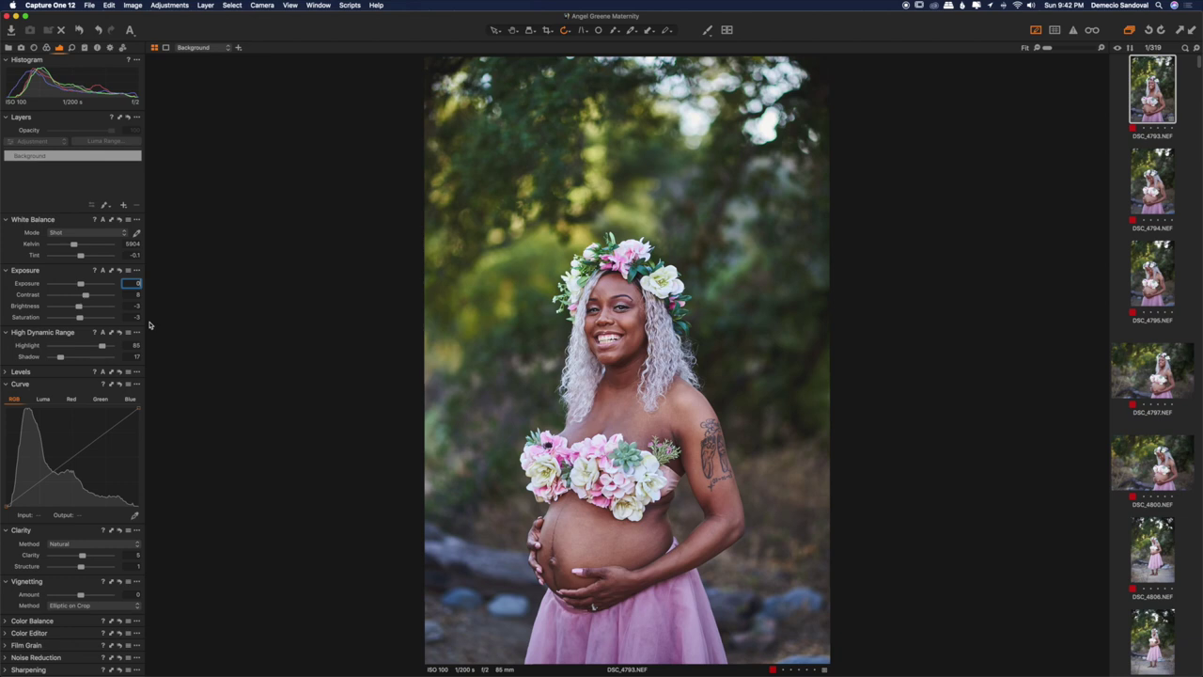
key("Tab")
type("9")
left_click(136, 305)
key("Down")
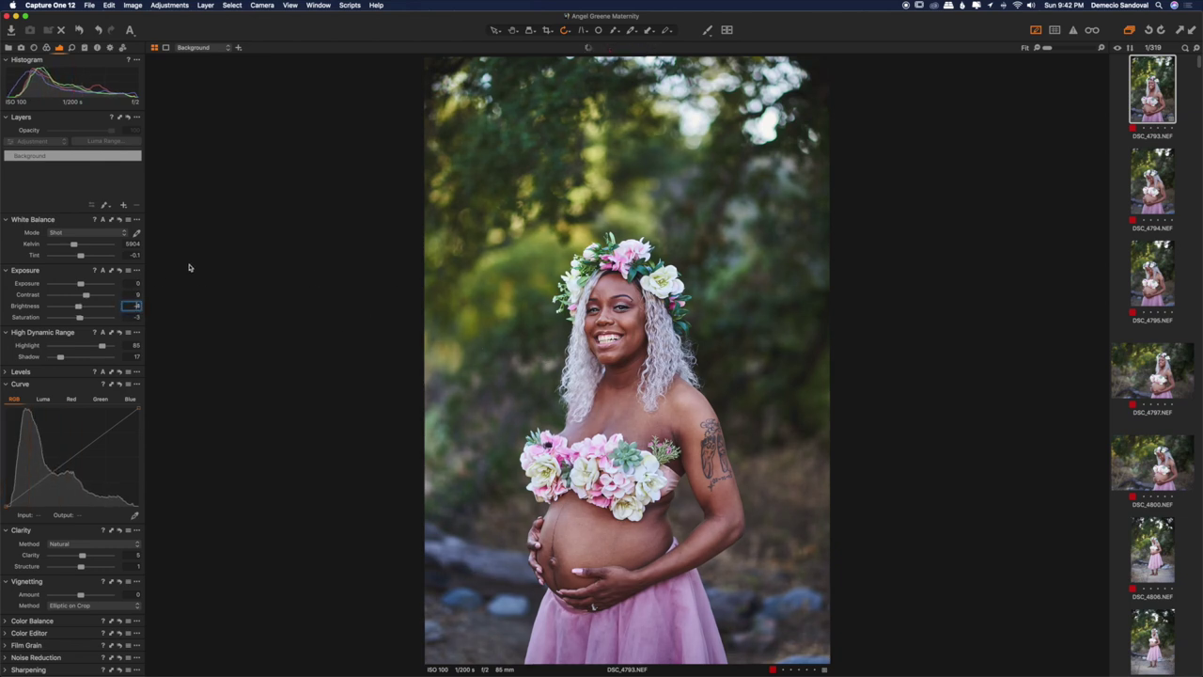
Step: Draw a tall radial gradient mask around the woman that affects the surroundings, and shift it down over her body
left_click(617, 34)
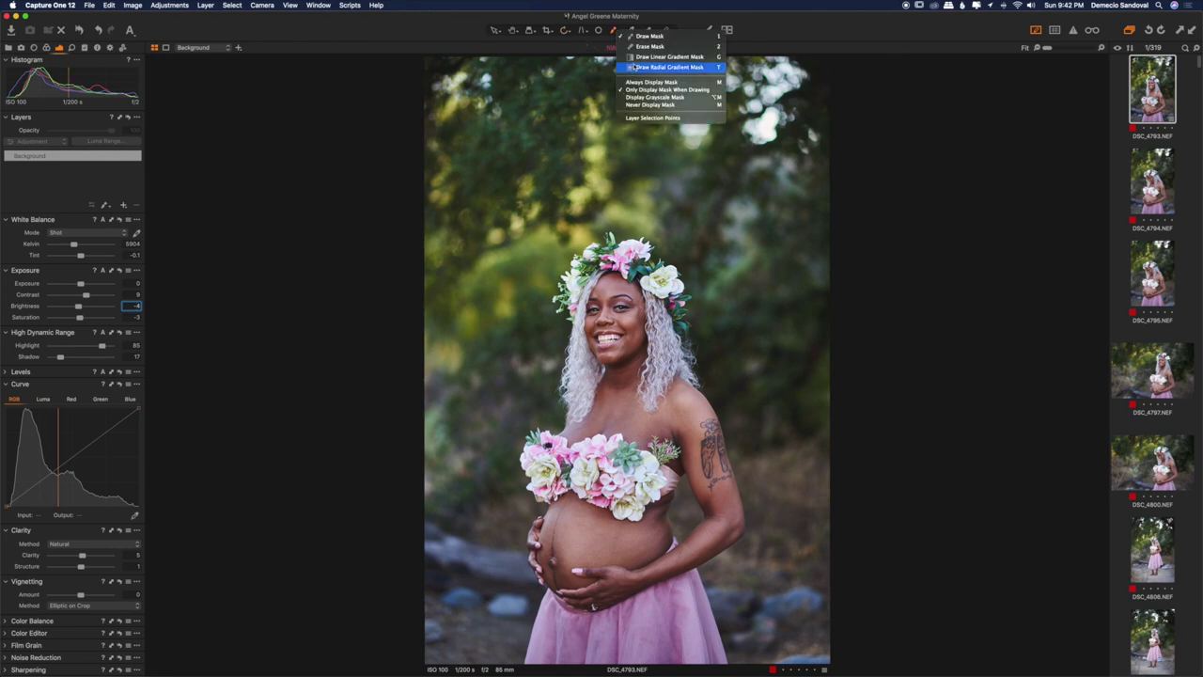
left_click(634, 67)
left_click_drag(668, 648, 532, 305)
left_click_drag(681, 317, 633, 70)
left_click_drag(618, 655, 618, 669)
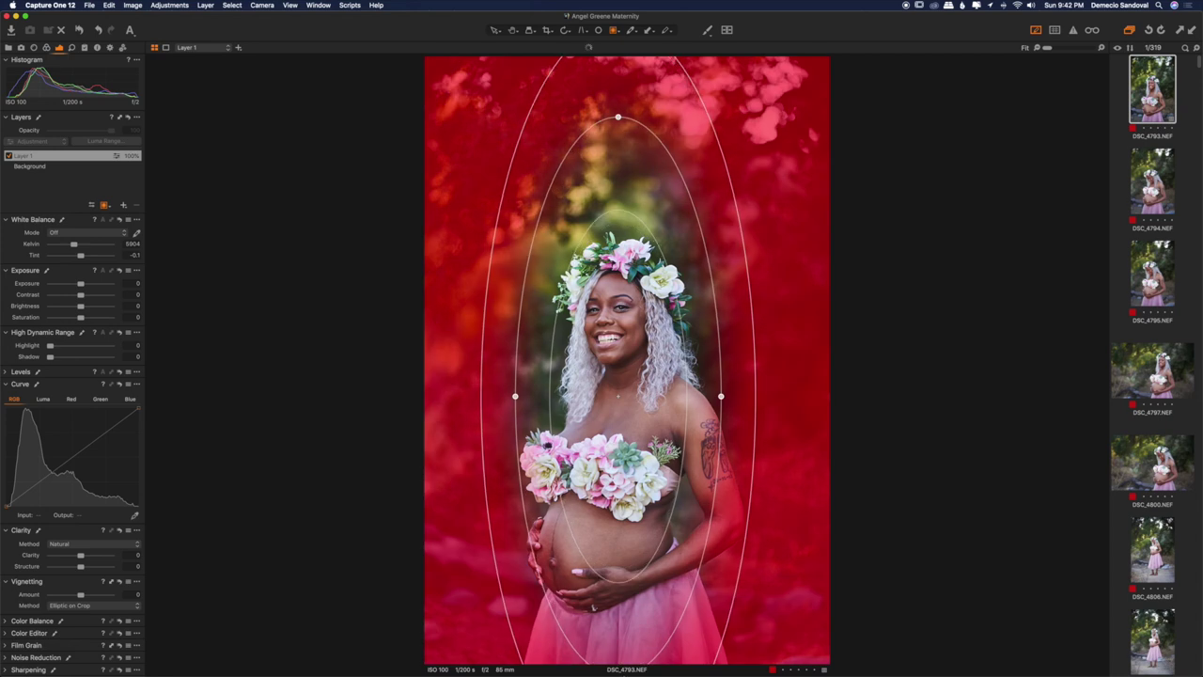
left_click_drag(617, 396, 620, 509)
left_click_drag(649, 445, 647, 433)
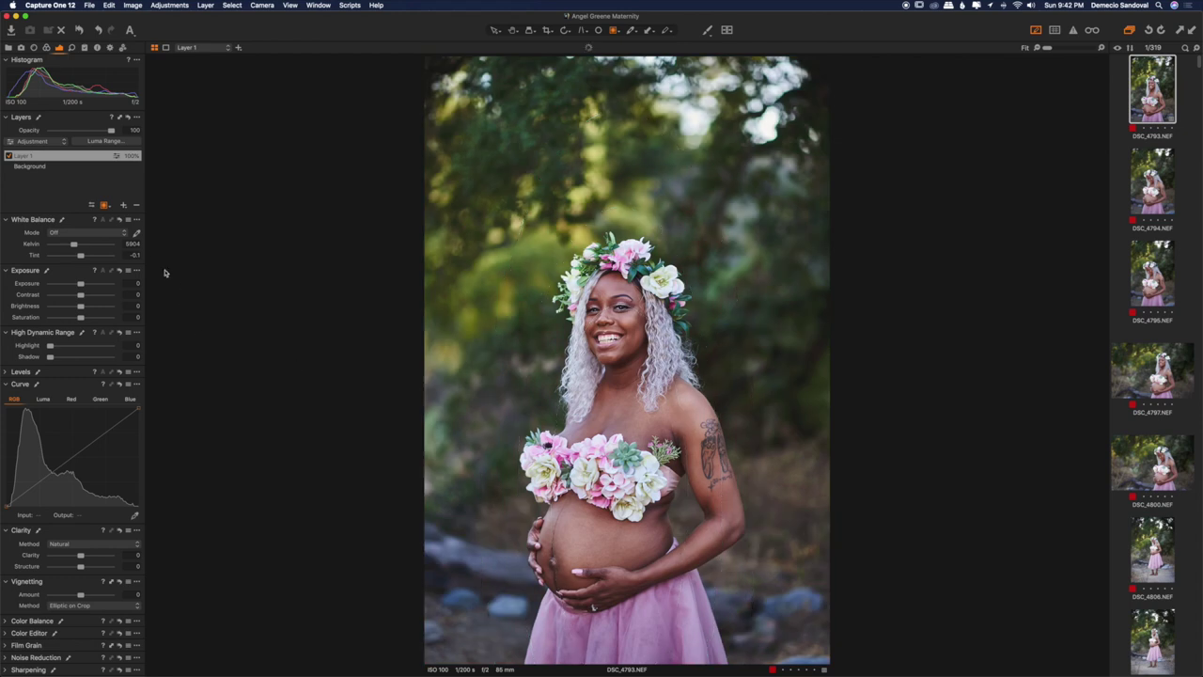
Step: Warm the masked surroundings on Layer 1 to 6354 Kelvin and raise the layer's shadow recovery to 16
left_click(135, 243)
key("Up")
key("Up")
key("Up")
key("Up")
key("Up")
key("Up")
key("Up")
left_click(65, 357)
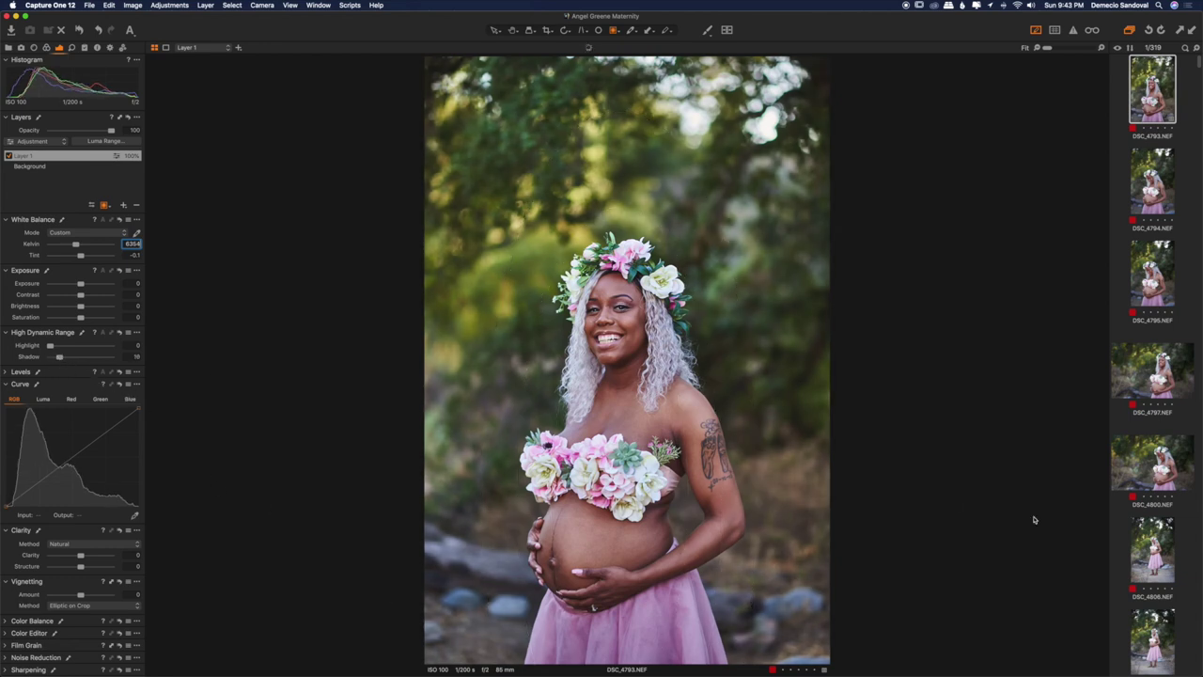
Step: Review the edited portrait up close, and copy the adjustments of DSC_4793 onto DSC_4794
left_click(30, 167)
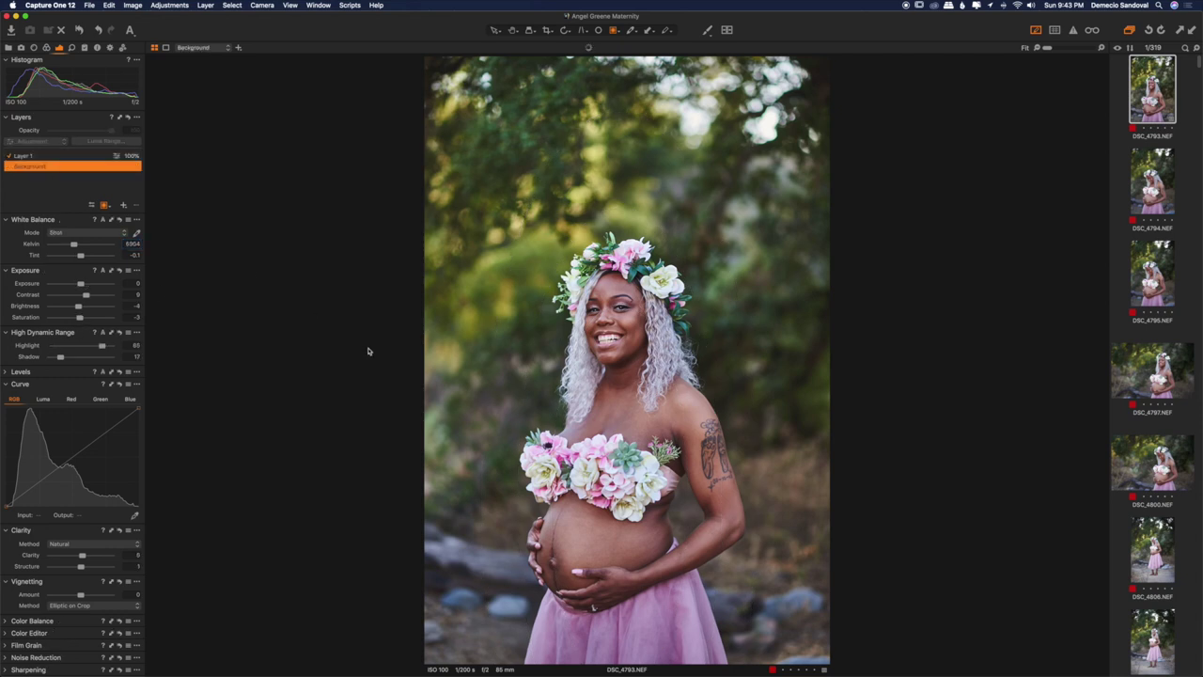
left_click(132, 307)
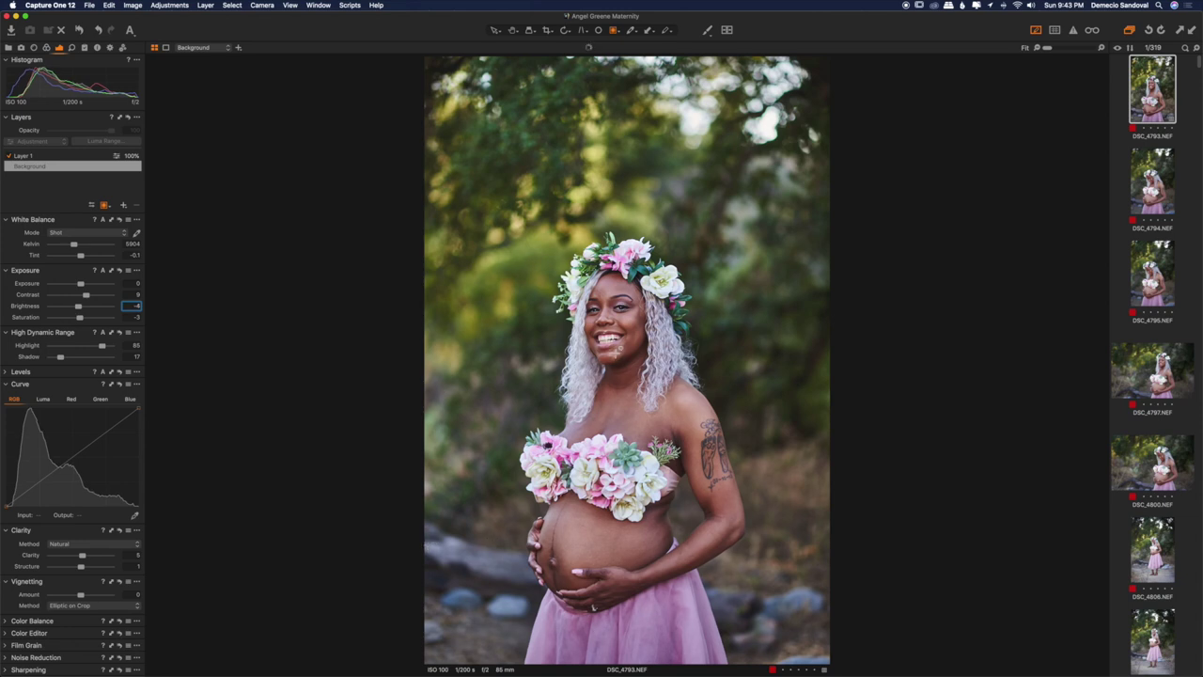
scroll(605, 387, "up", 1)
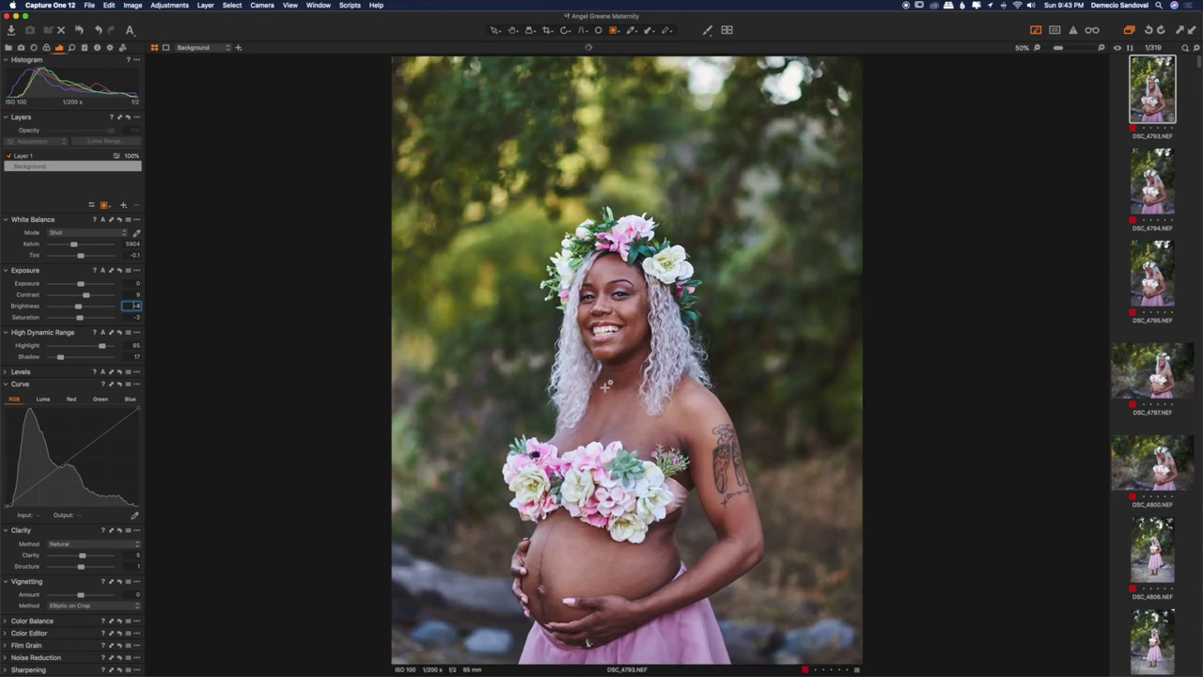
scroll(606, 385, "down", 1)
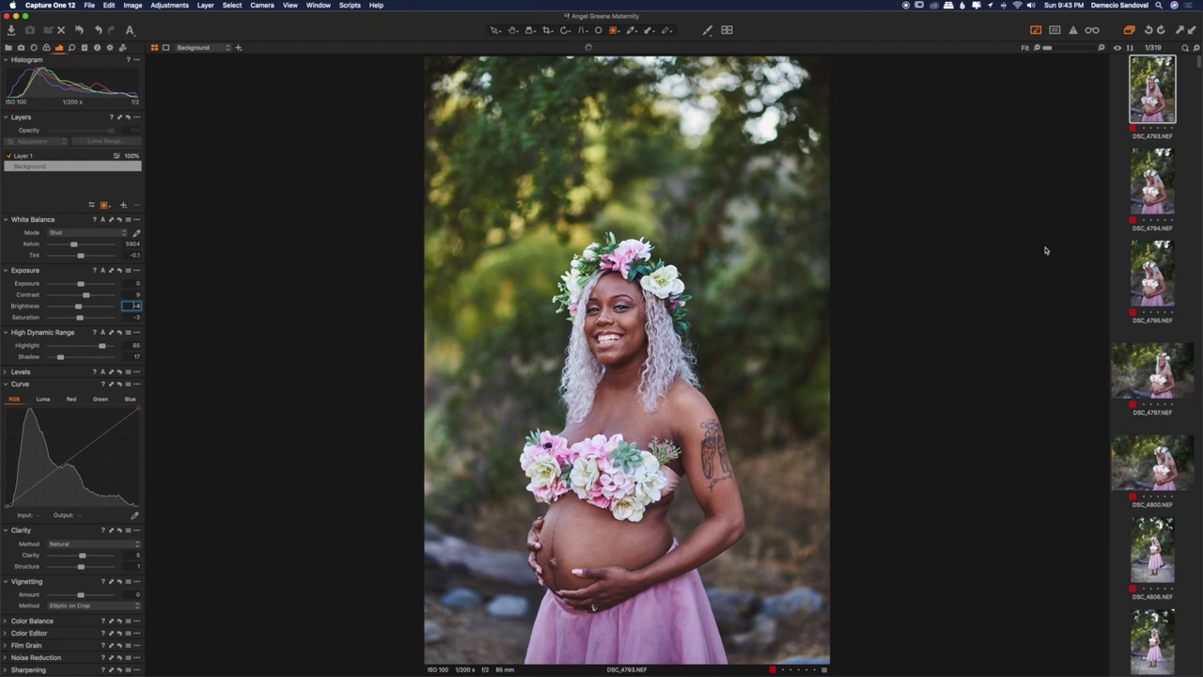
left_click(1153, 109)
left_click(1146, 177)
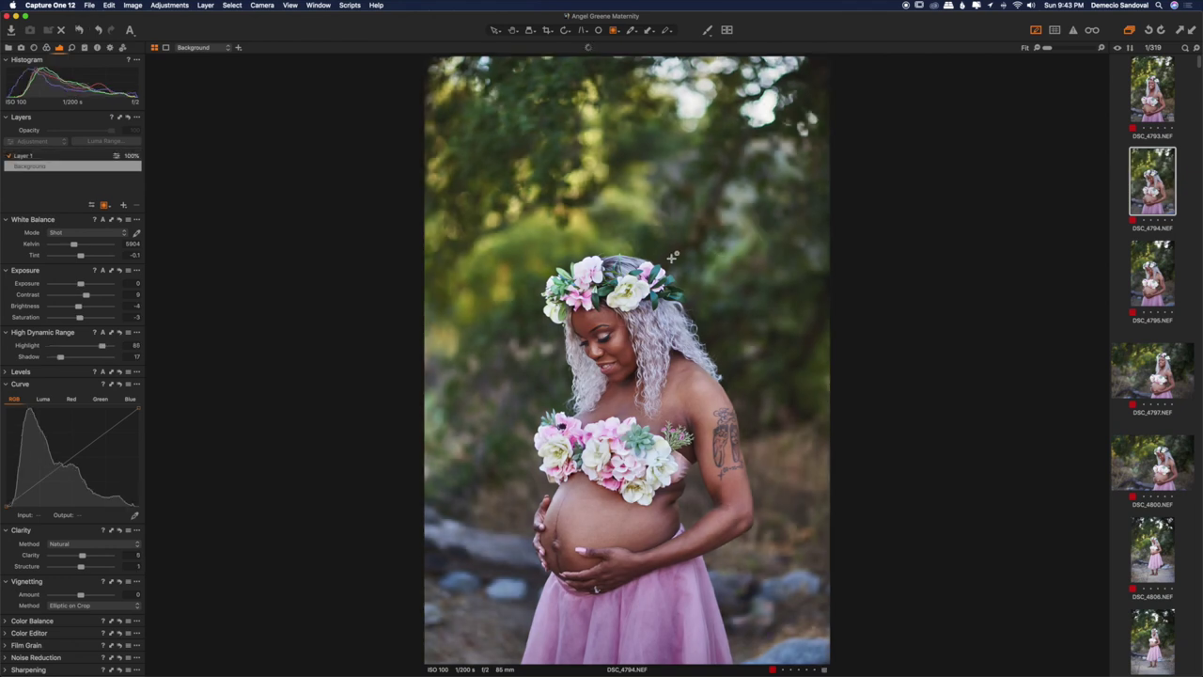
Step: Widen the radial mask of Layer 1 on DSC_4794 and reposition it to fit the woman's pose
left_click(68, 158)
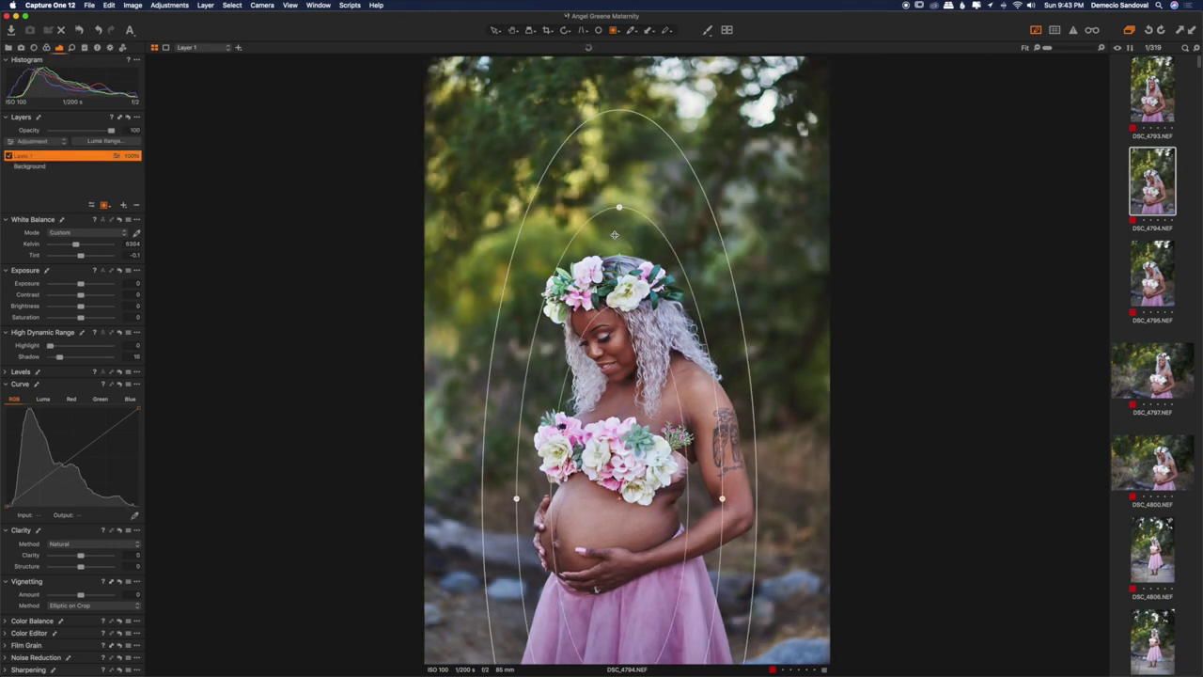
left_click(627, 229)
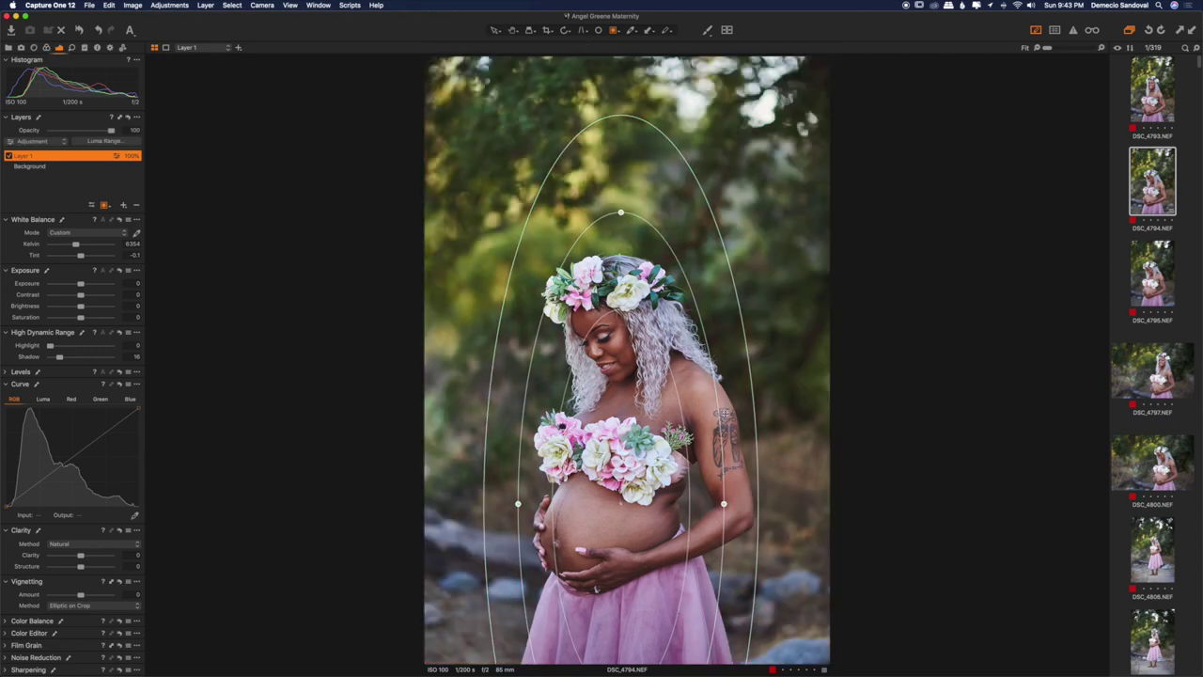
left_click_drag(724, 505, 745, 504)
left_click_drag(634, 247, 641, 247)
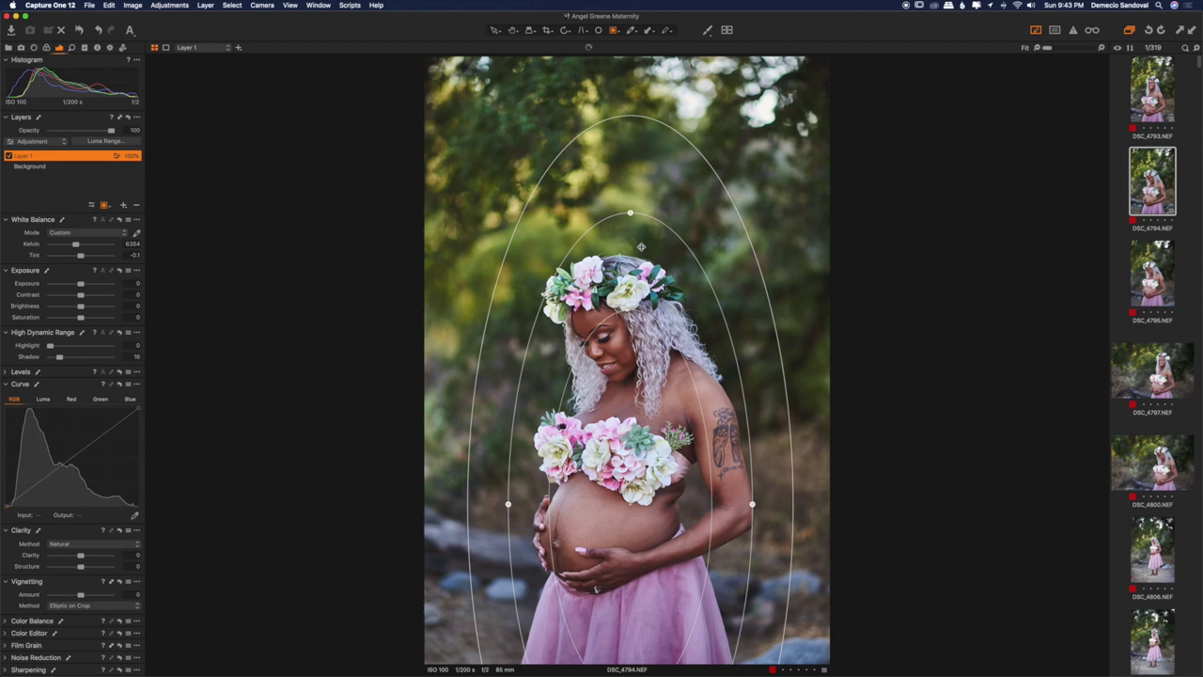
Step: Add a new adjustment layer to DSC_4794 and brush a mask over the woman's face
left_click(34, 170)
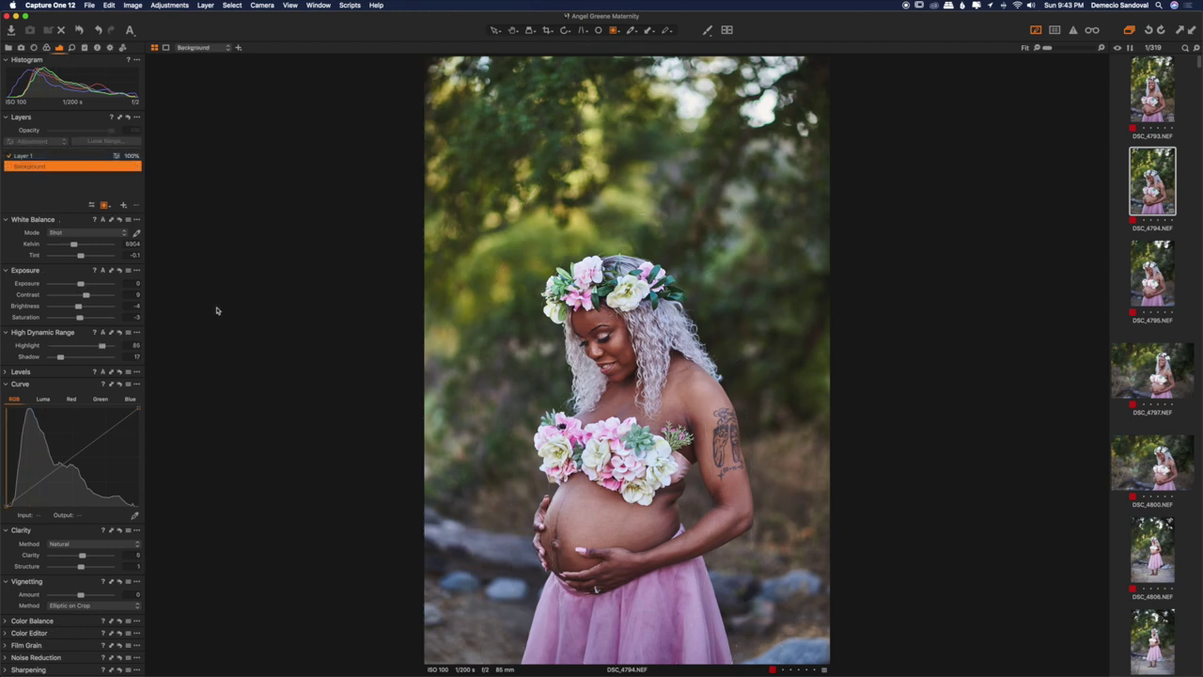
left_click(132, 283)
left_click(123, 205)
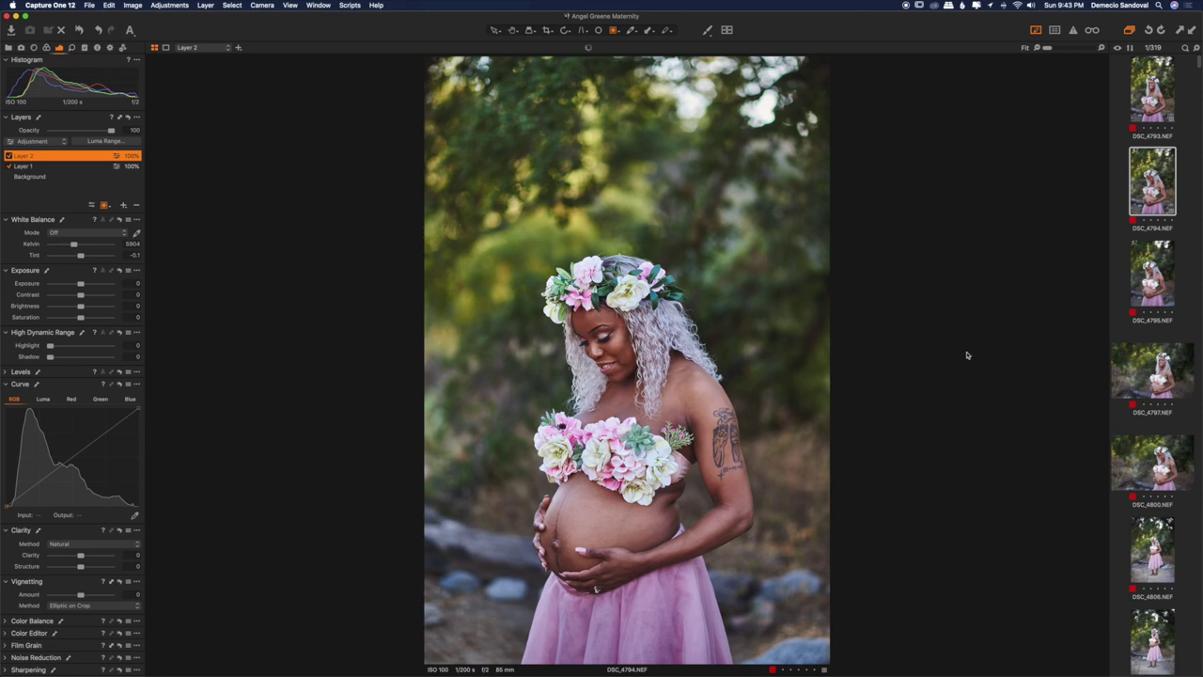
left_click(584, 322)
mouse_move(585, 321)
left_mouse_down()
mouse_move(603, 316)
mouse_move(622, 366)
mouse_move(591, 338)
mouse_move(594, 348)
mouse_move(607, 334)
left_mouse_up()
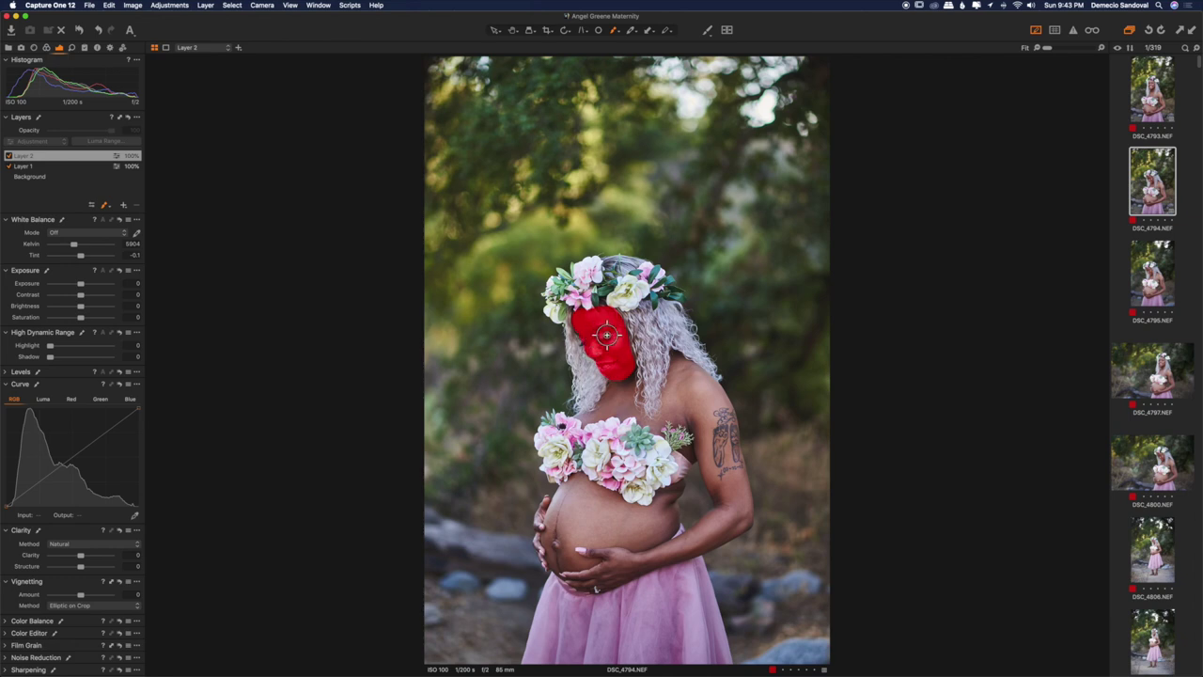
Step: Brighten the masked face by setting the layer's shadow recovery to 36 and its exposure to 0.1
left_click(63, 358)
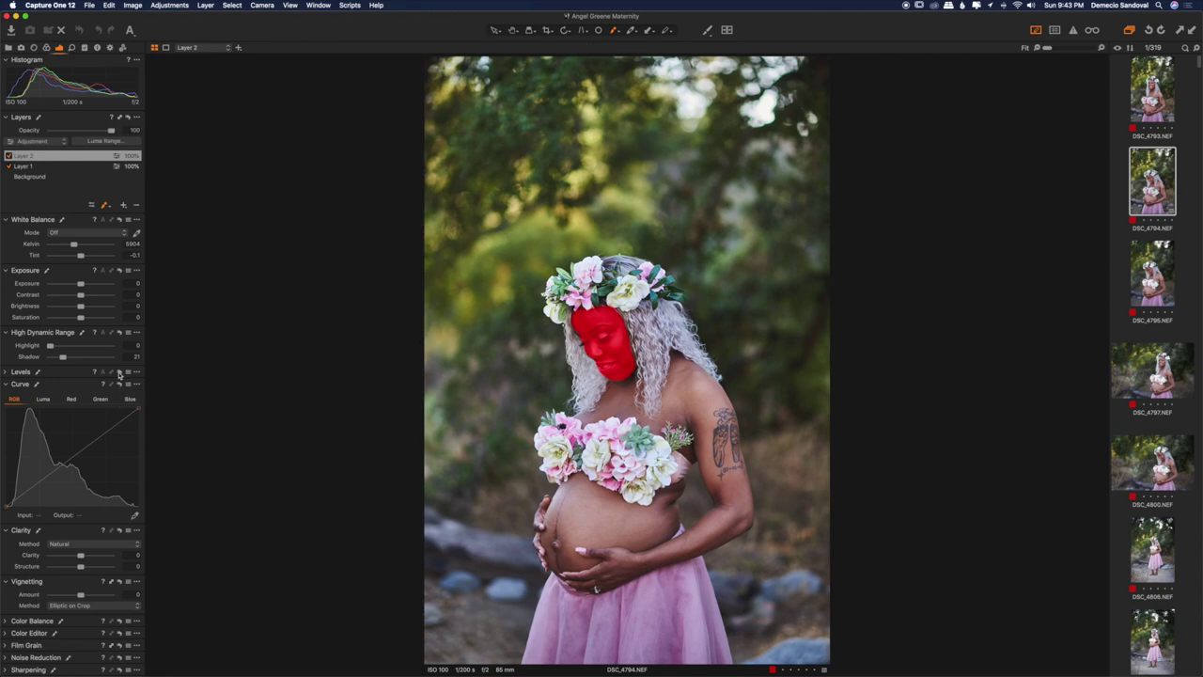
key("m")
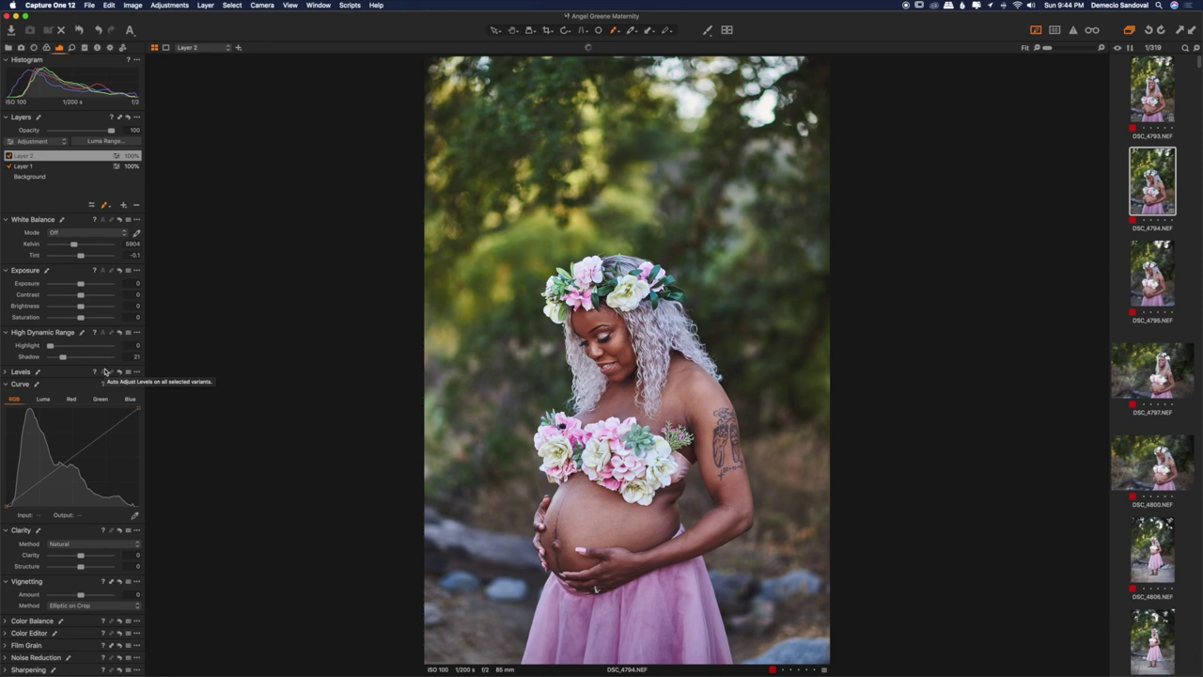
left_click_drag(66, 360, 71, 364)
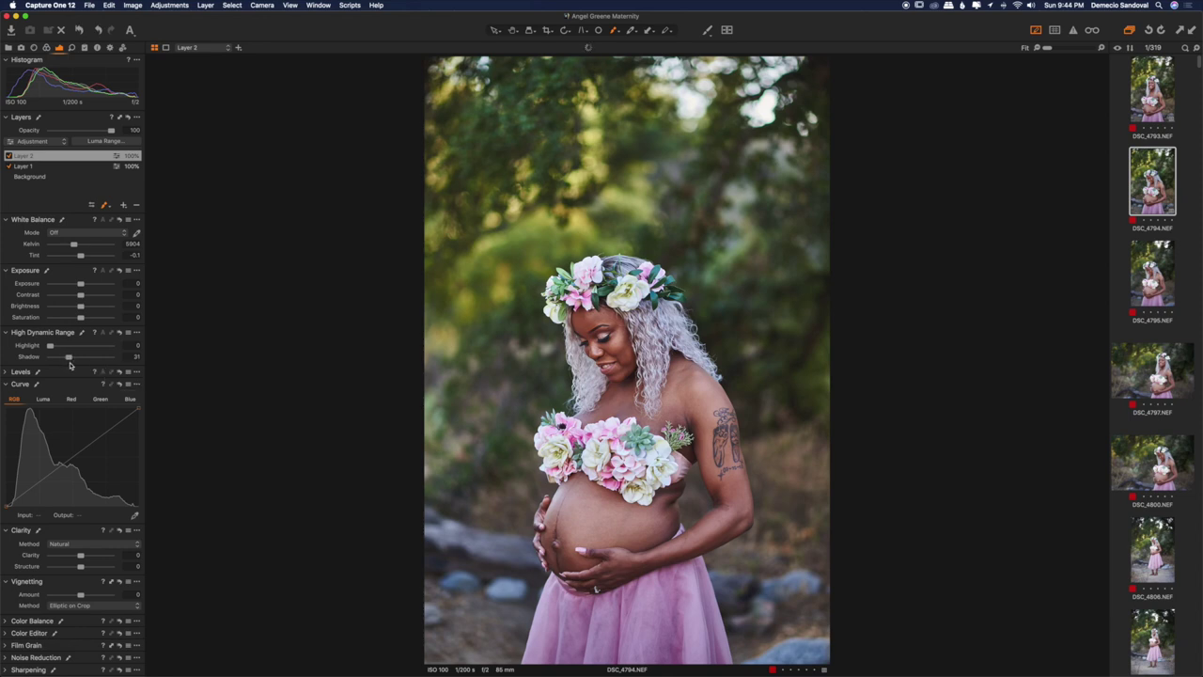
left_click_drag(68, 359, 72, 360)
left_click(132, 283)
type("0.1")
key("Return")
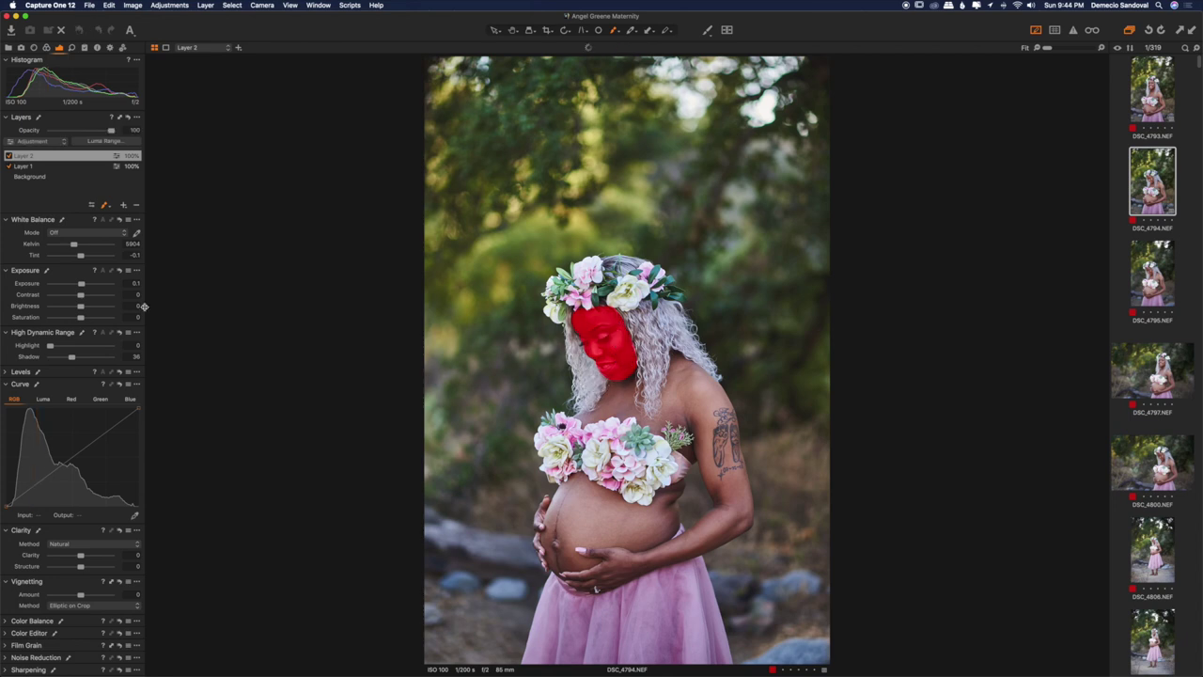
Step: Rebalance the face layer on DSC_4794 by setting its exposure to 0 and its shadow recovery to 41
key("m")
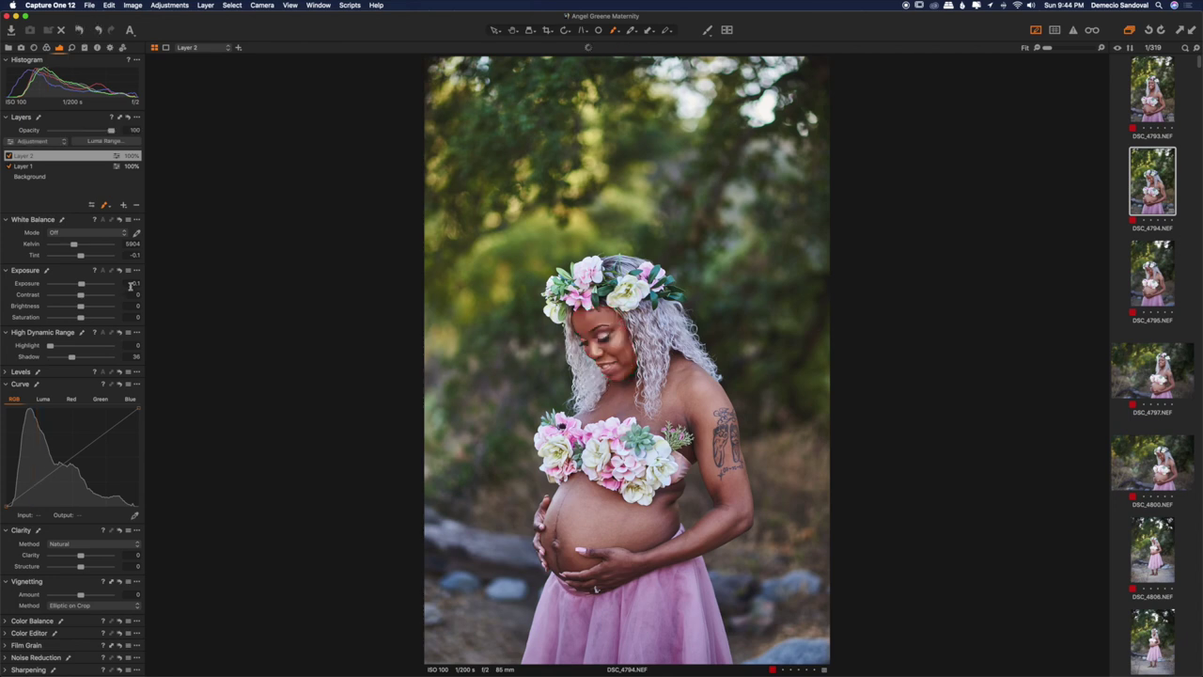
left_click(135, 283)
left_click_drag(73, 358, 76, 357)
left_click_drag(620, 371, 622, 373)
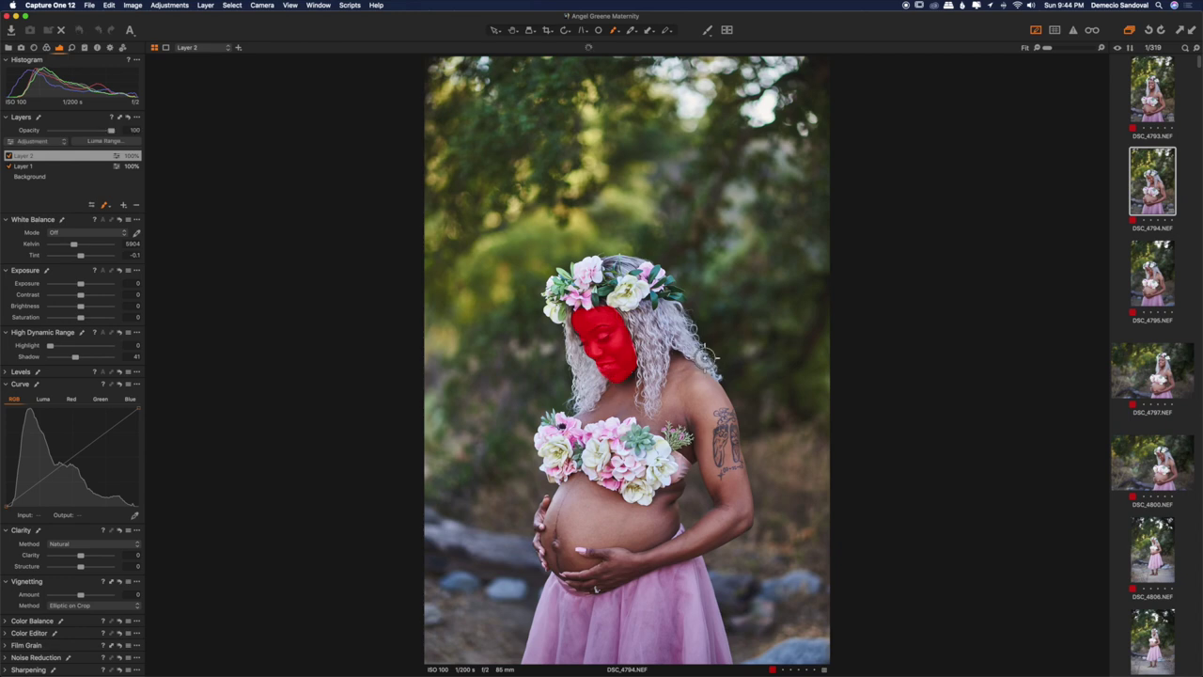
key("m")
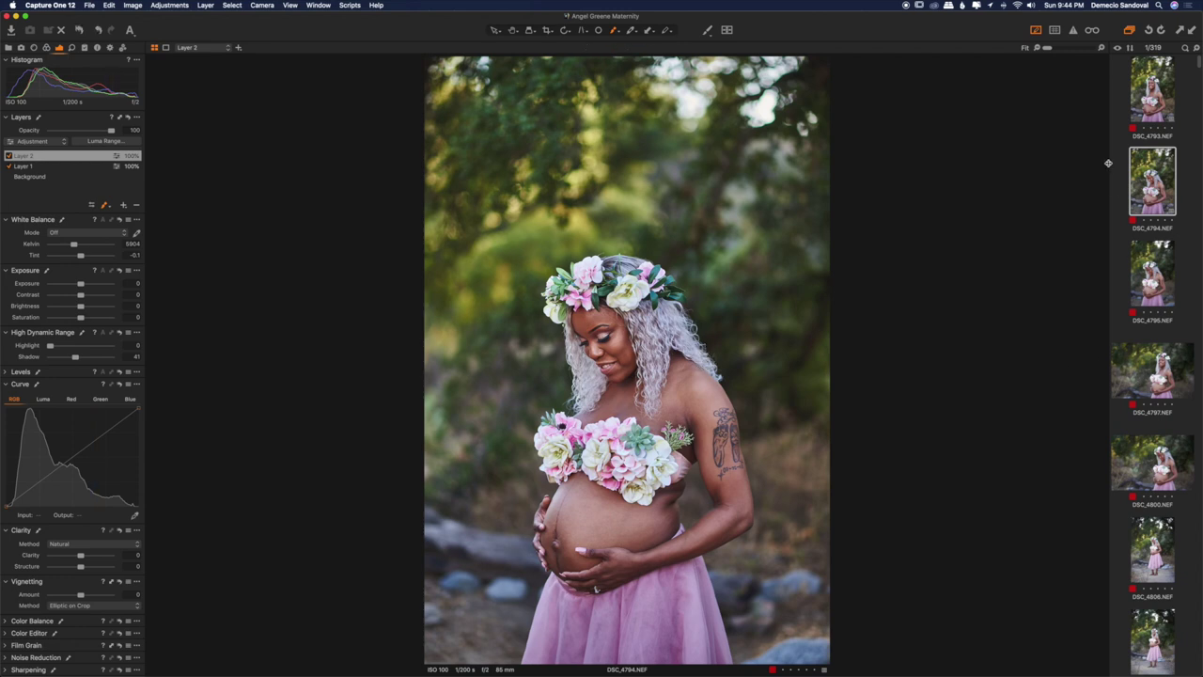
Step: Refine Layer 2's mask on DSC_4795 to fit the woman's face along the hairline and chin, checking the photo with the mask hidden
left_click(1162, 265)
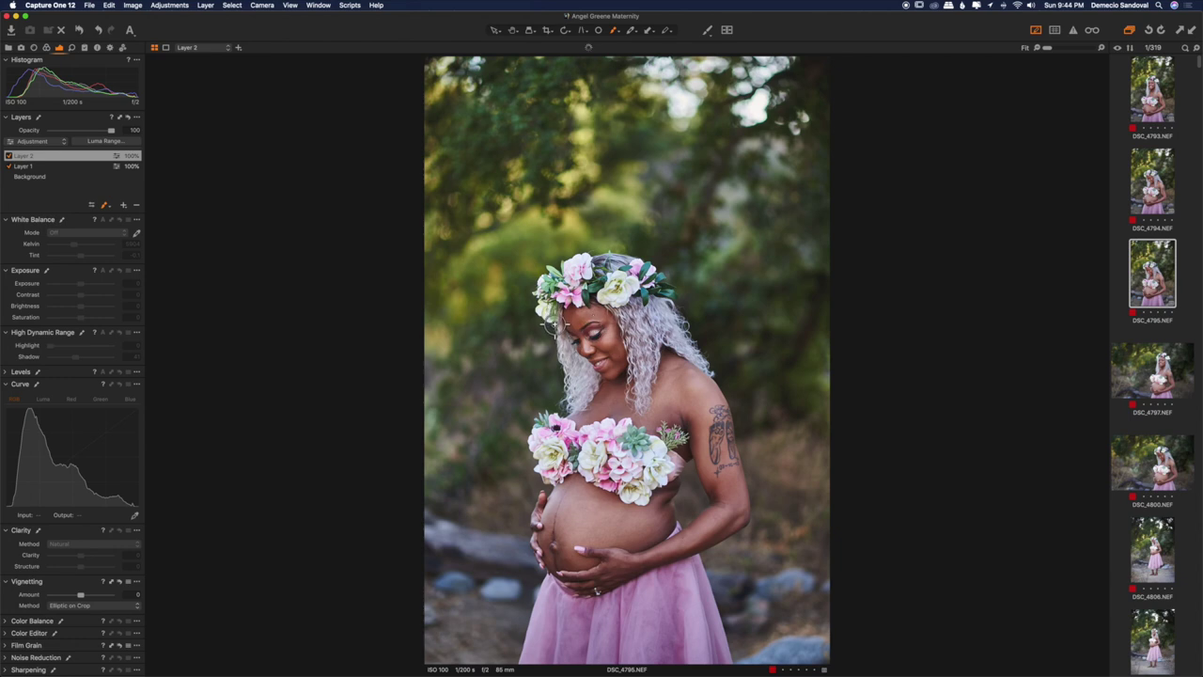
mouse_move(620, 320)
left_mouse_down()
mouse_move(585, 335)
mouse_move(573, 318)
mouse_move(592, 314)
mouse_move(640, 365)
left_mouse_up()
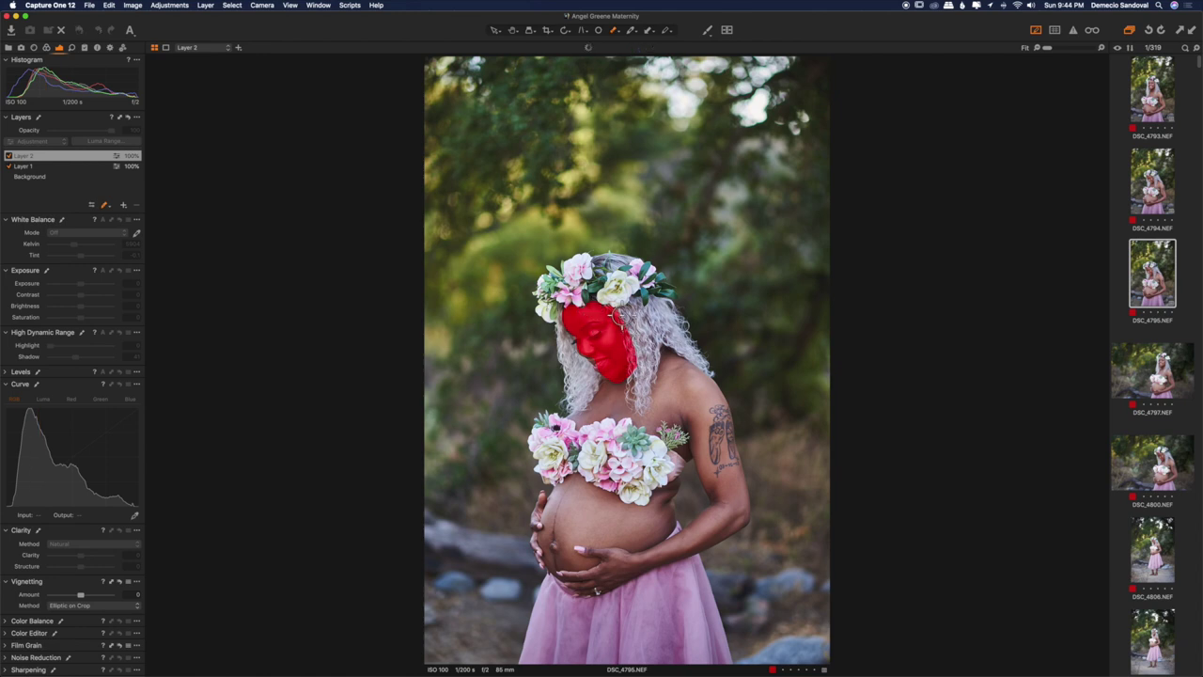
left_click_drag(615, 299, 639, 372)
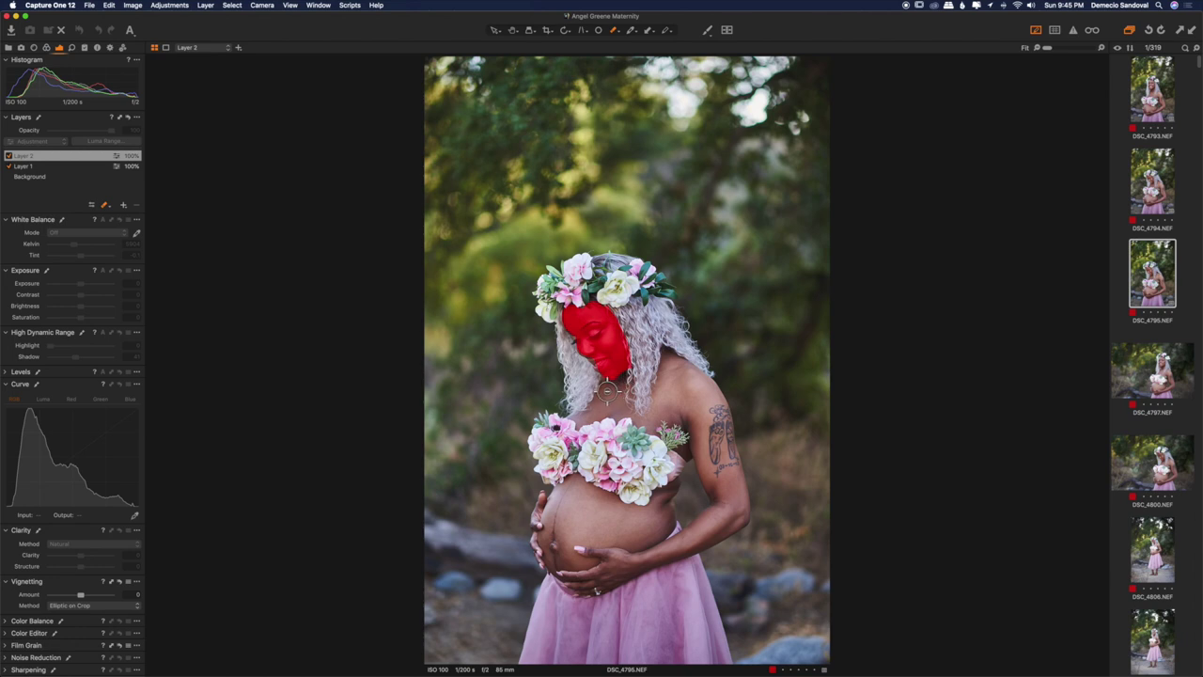
key("m")
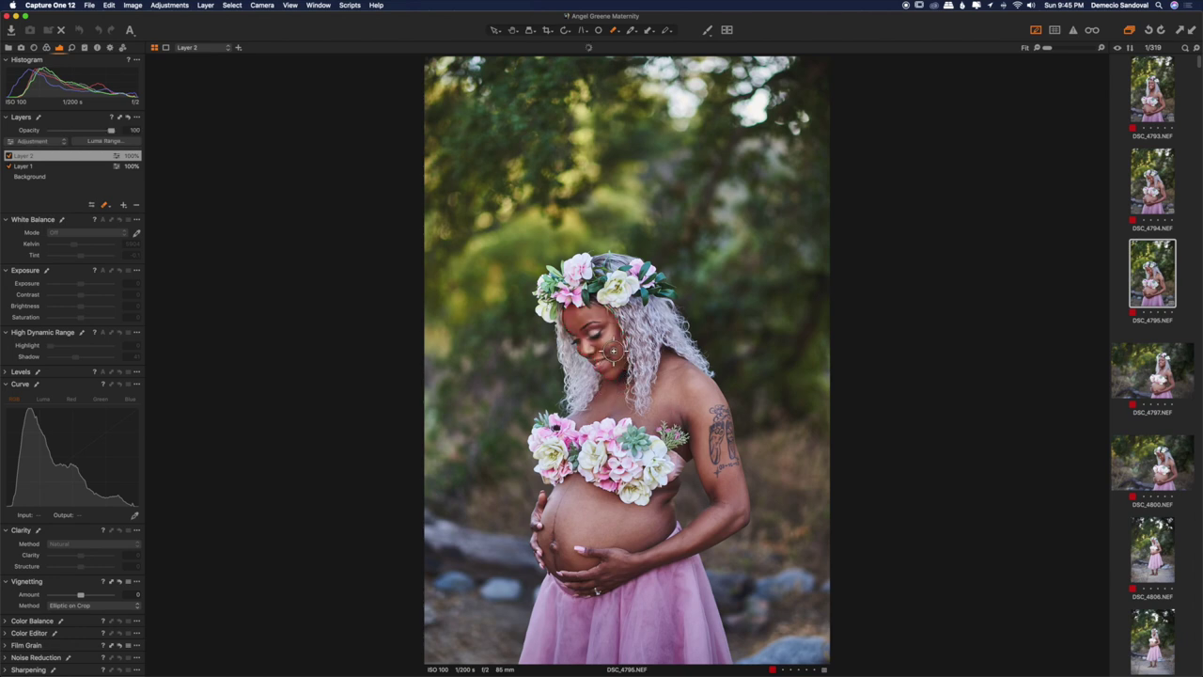
key("m")
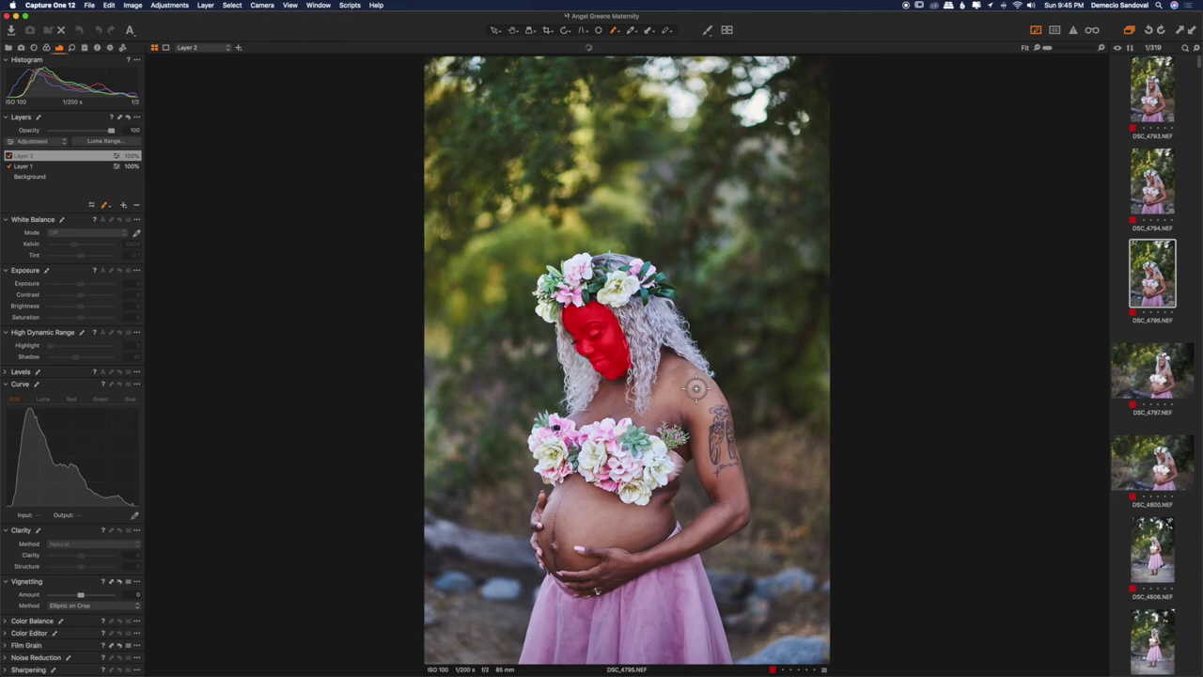
key("m")
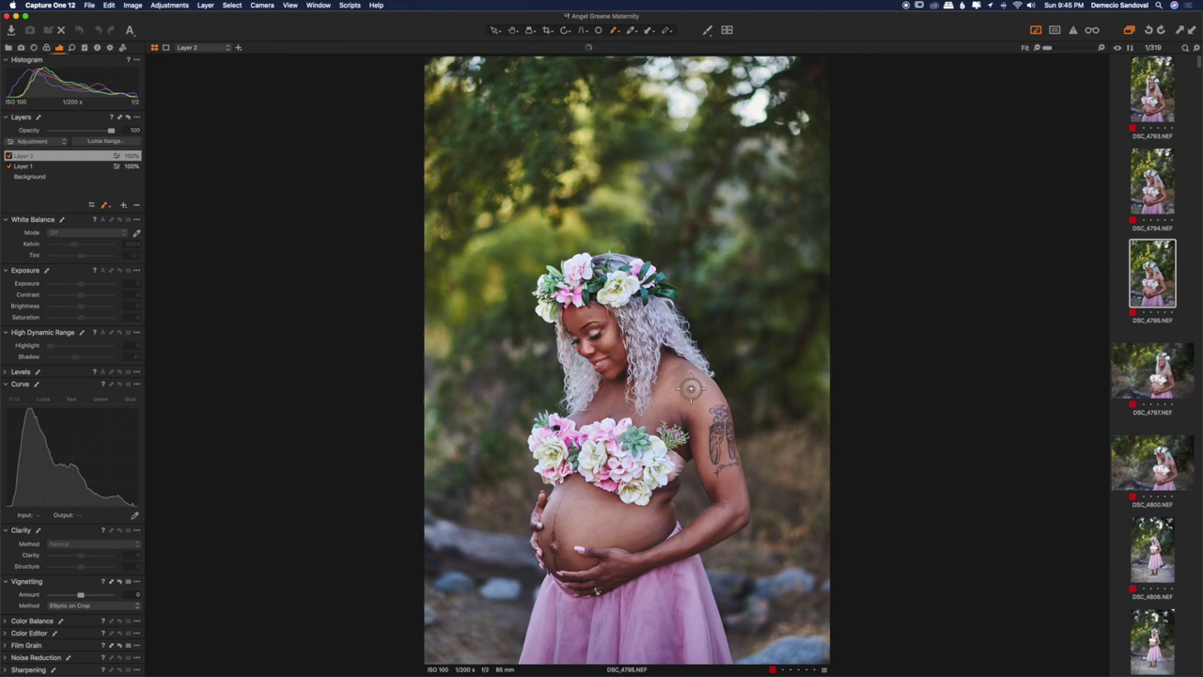
left_click_drag(611, 366, 609, 369)
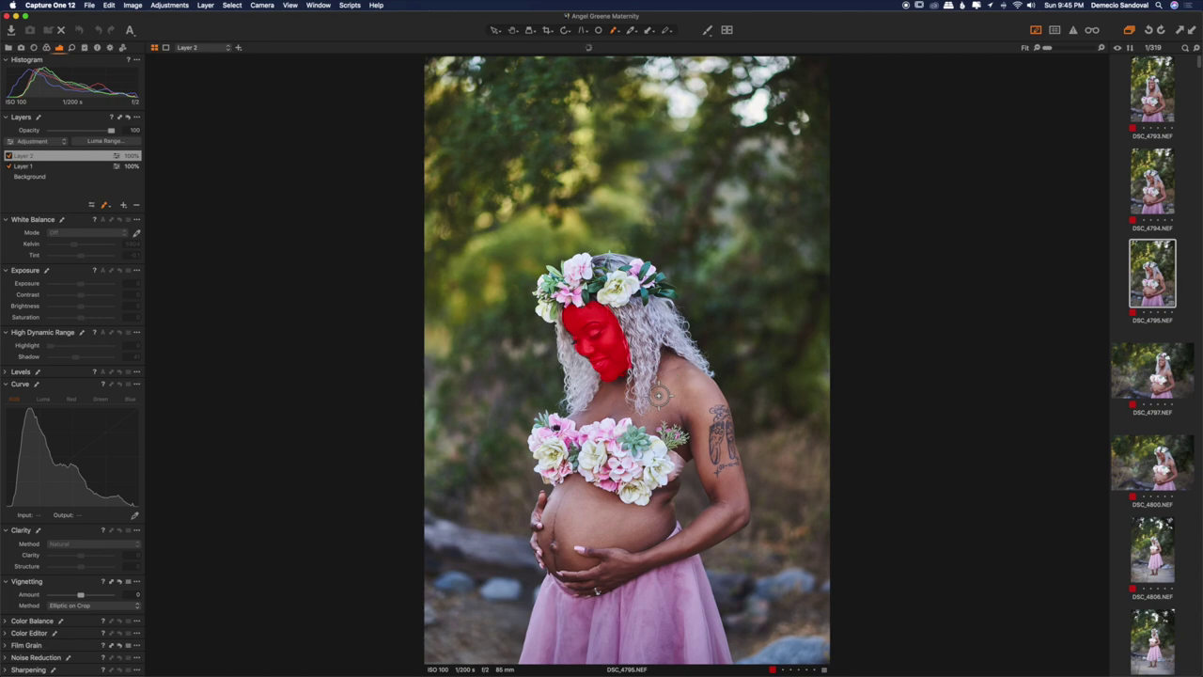
left_click(629, 376)
key("m")
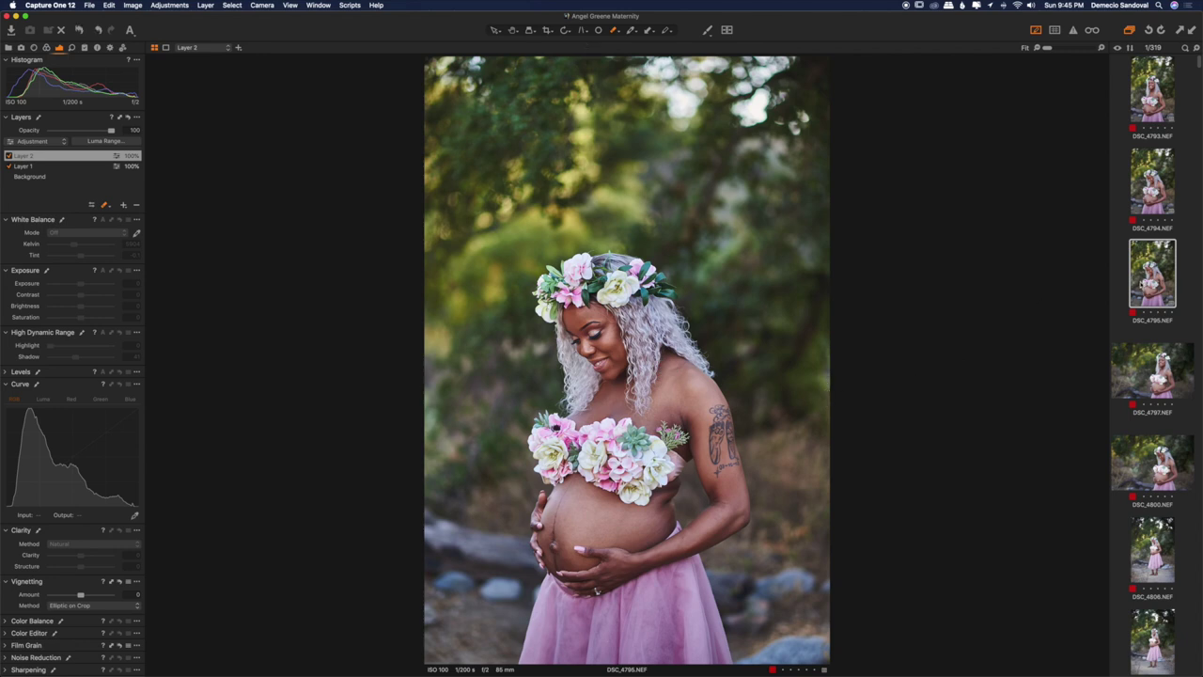
Step: Clone DSC_4795 as a new variant and apply the Matte user style to the clone
key("F8")
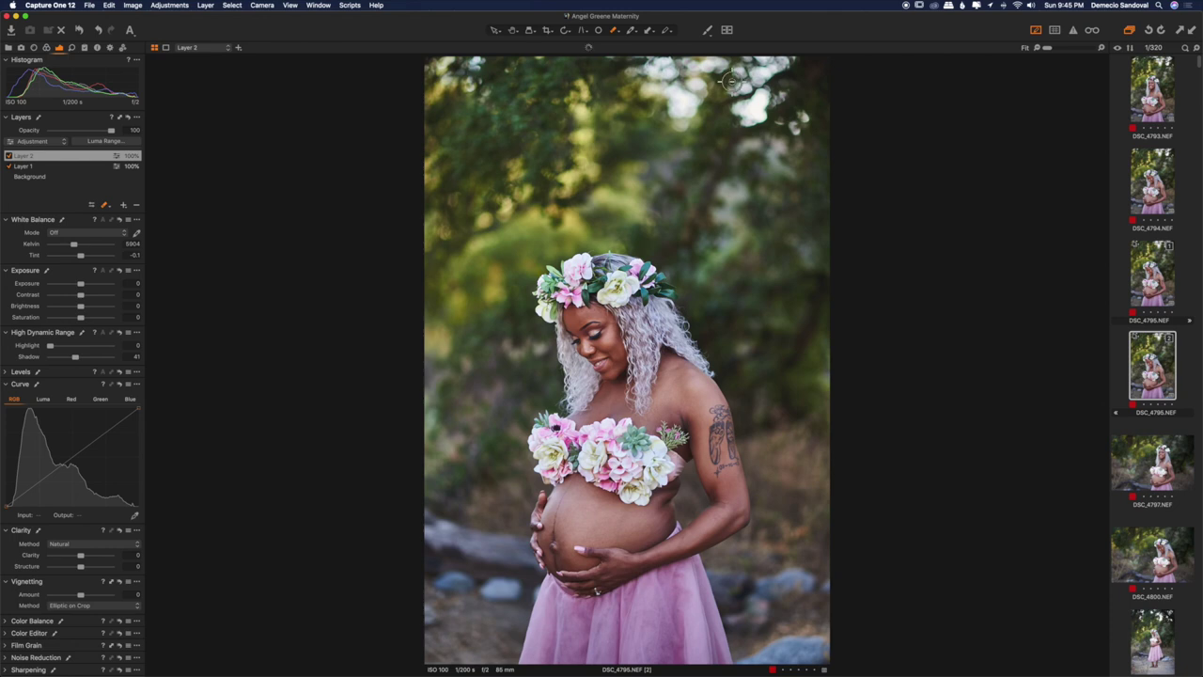
left_click(708, 31)
mouse_move(759, 53)
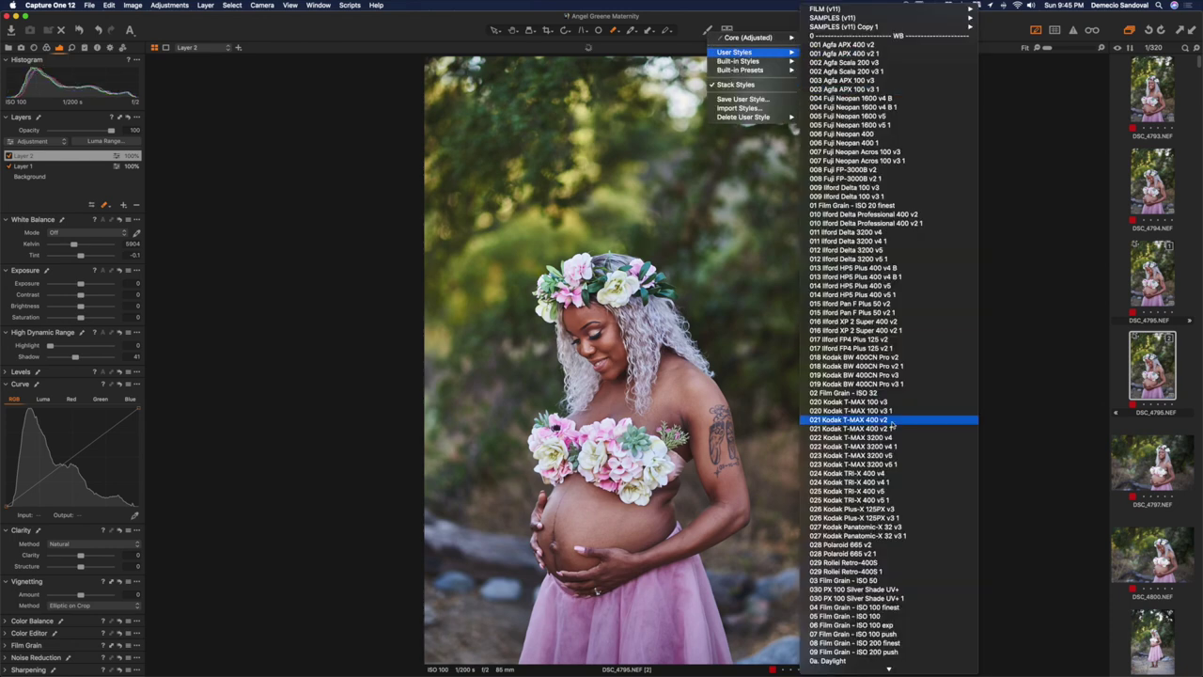
scroll(884, 421, "down", 8)
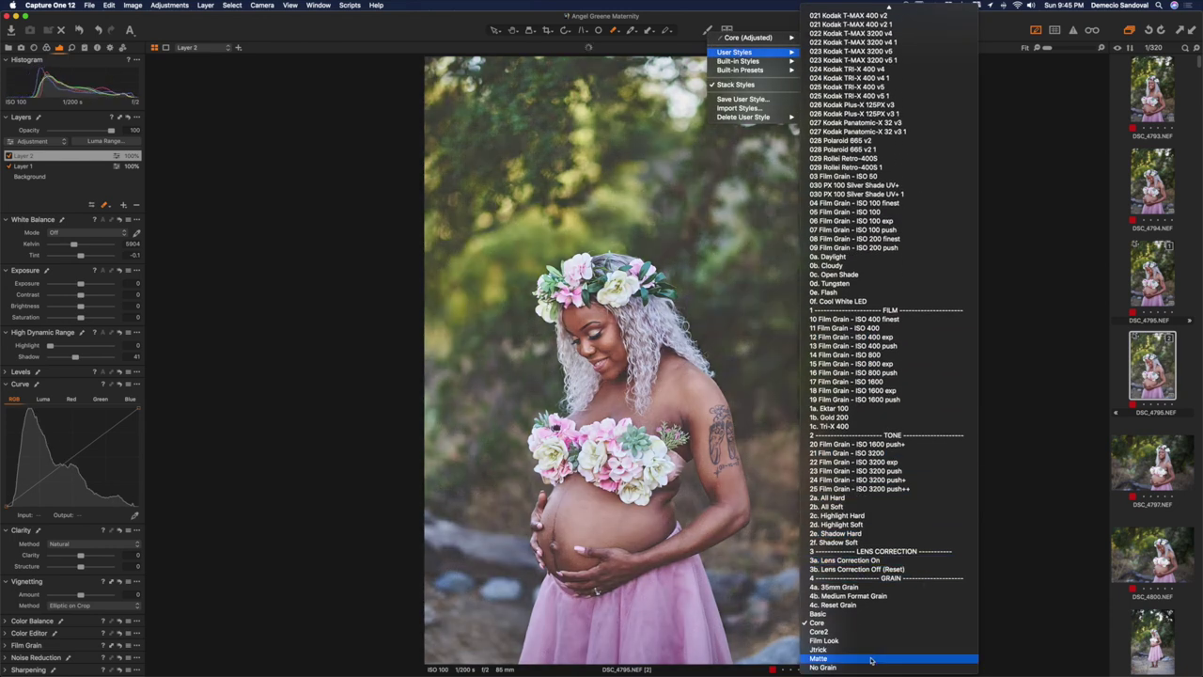
left_click(873, 659)
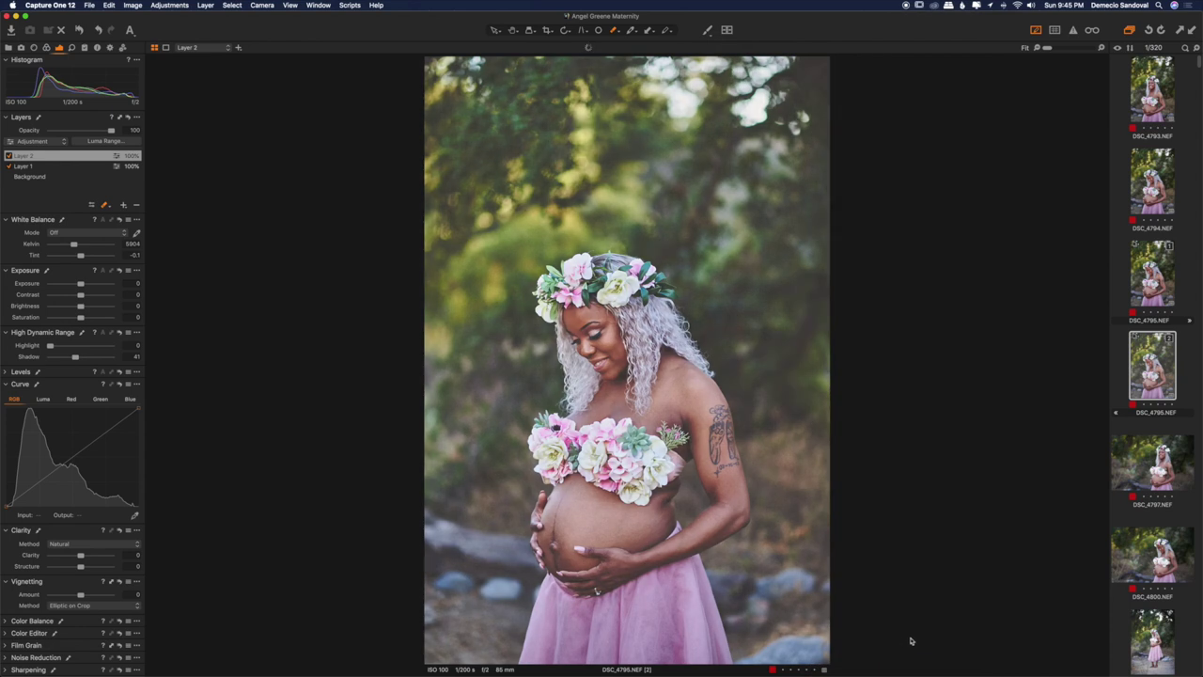
Step: Set the Background exposure of the Matte variant to 0.1 and compare it with the original variant of DSC_4795
left_click(136, 283)
left_click(30, 176)
left_click(137, 283)
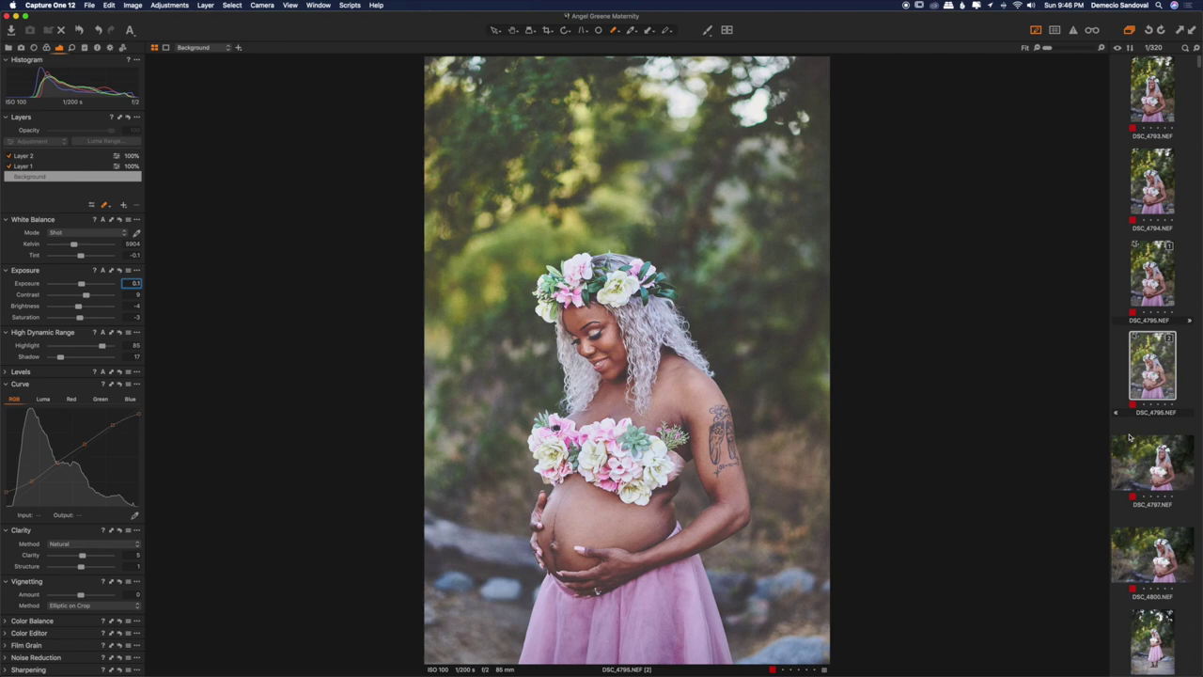
left_click(1171, 269)
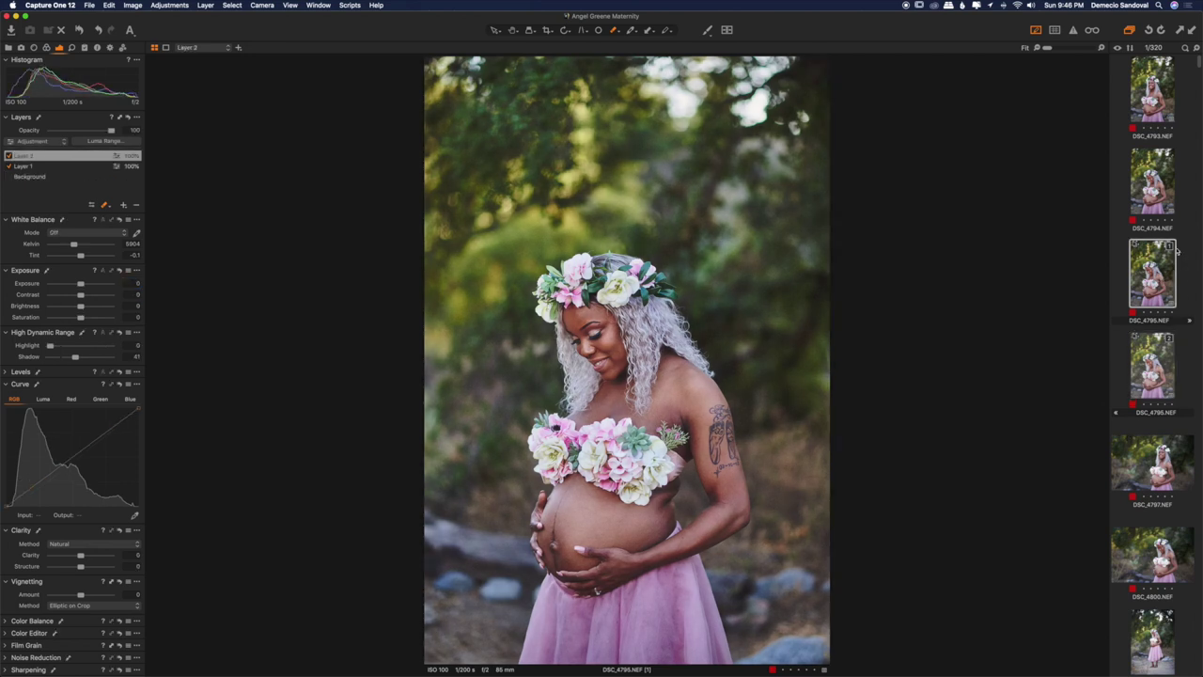
Step: Delete Layer 2 and Layer 1 from DSC_4797, leaving only the Background
left_click(1161, 460)
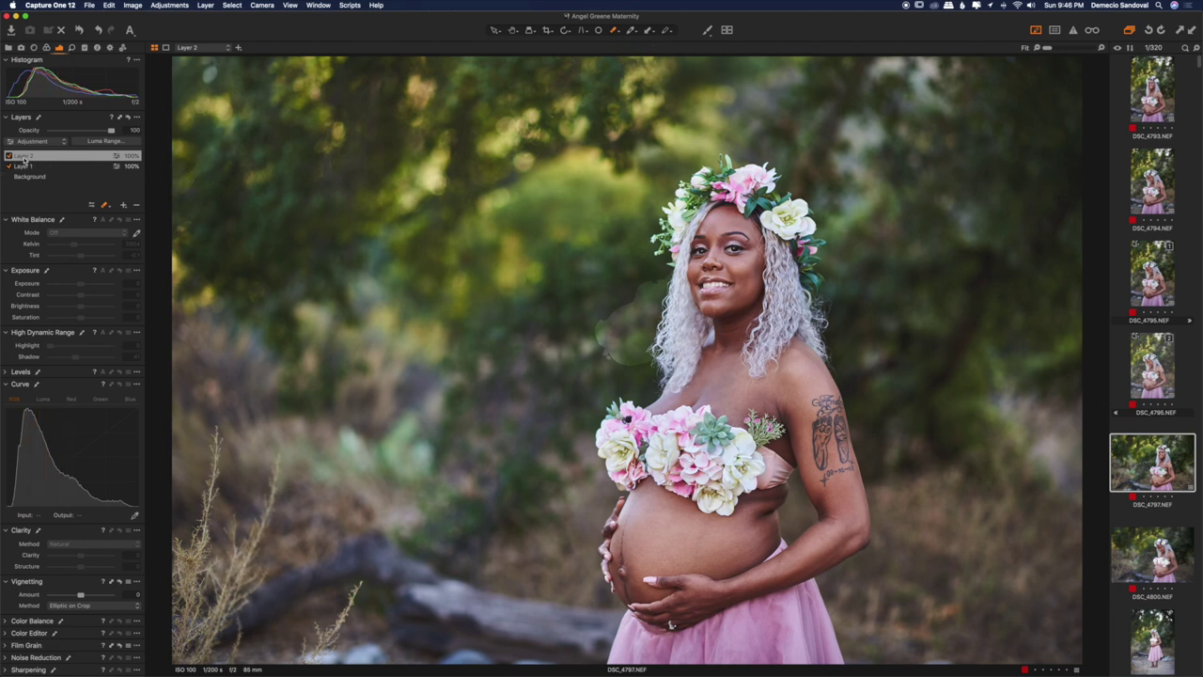
left_click(136, 208)
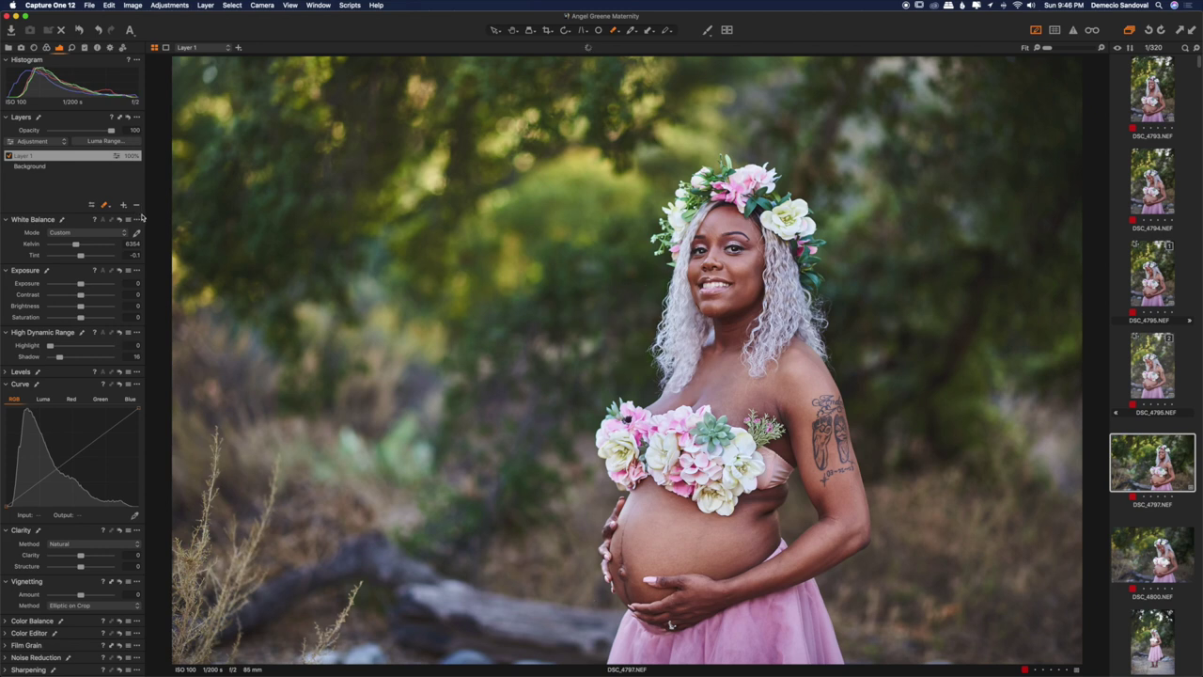
left_click(136, 207)
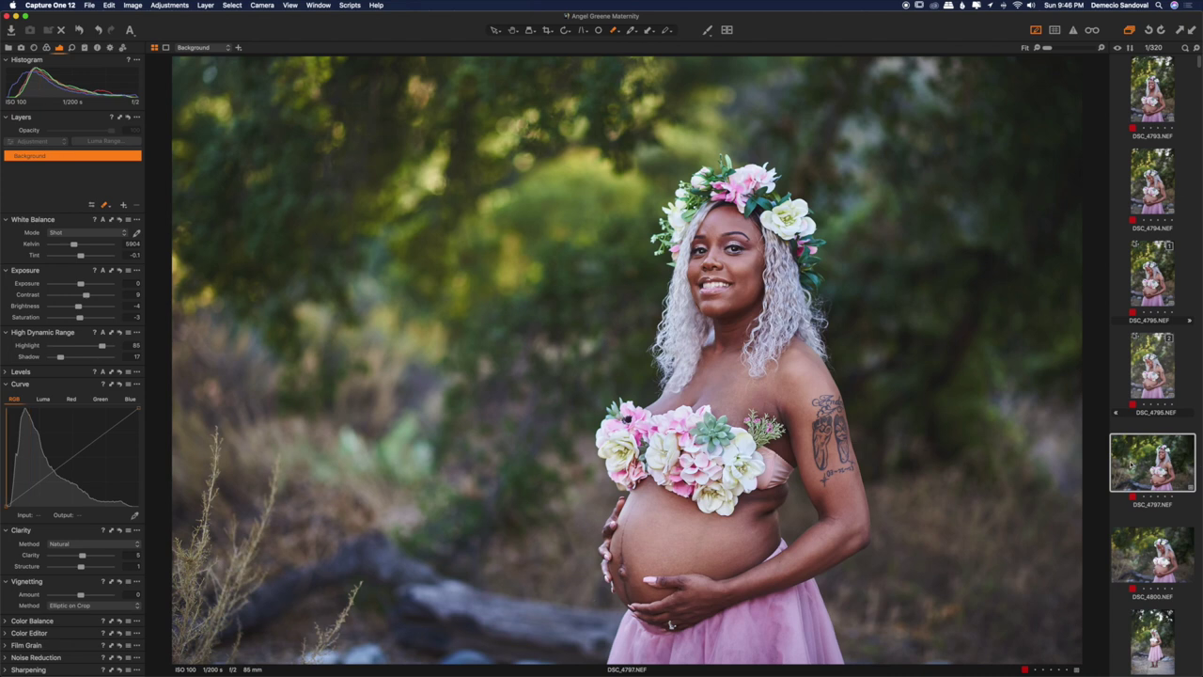
Step: Compare DSC_4797 with the Matte variant of DSC_4795, and set the Background exposure of DSC_4797 to -0.1
left_click(1152, 408)
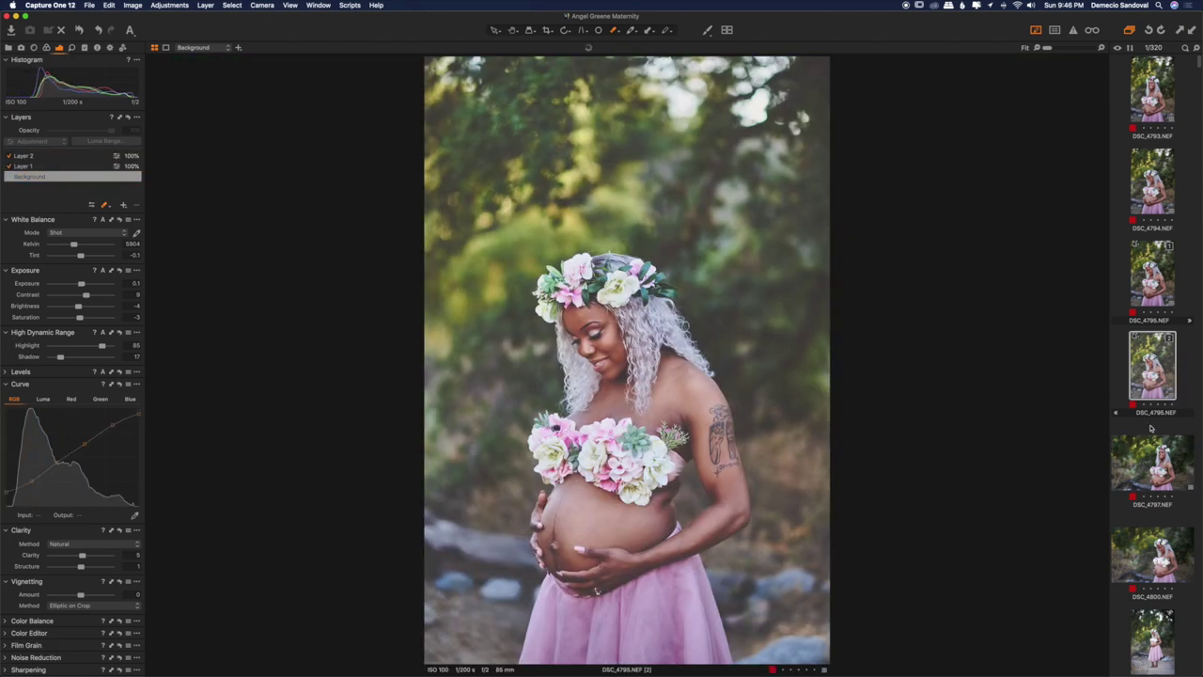
left_click(1155, 454)
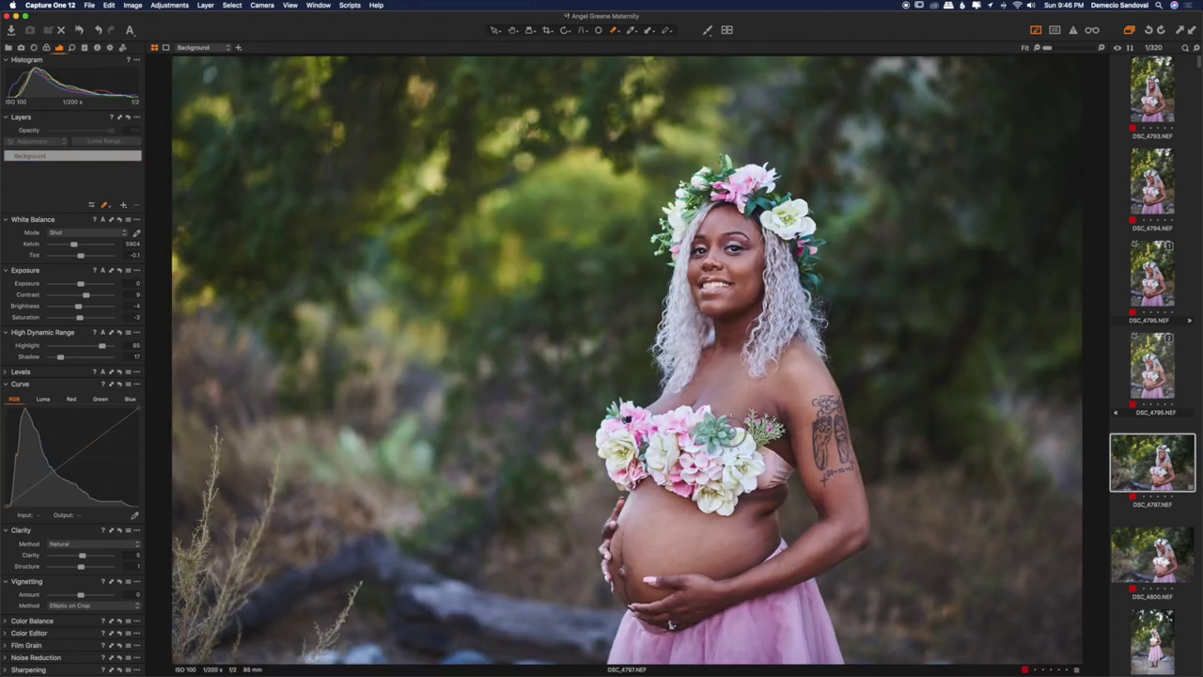
left_click(134, 283)
type("-0.1")
key("Return")
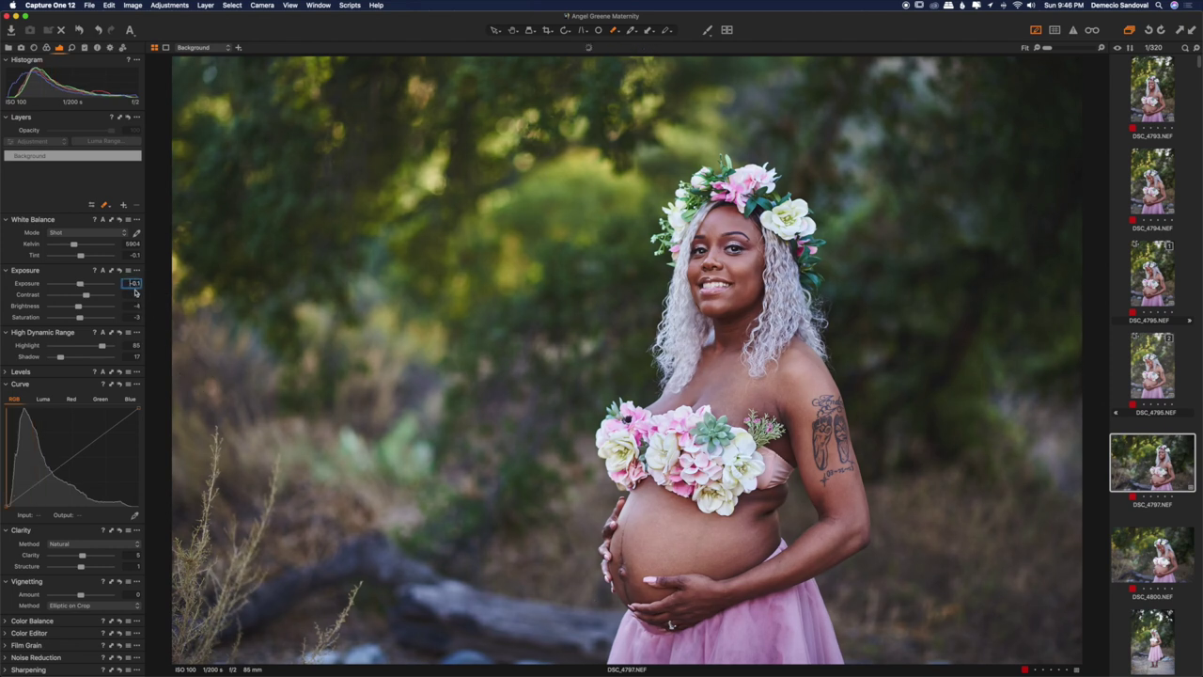
Step: Add a new adjustment layer to DSC_4797, brush a mask over the woman's face and set the layer's shadow recovery to 13
left_click(124, 205)
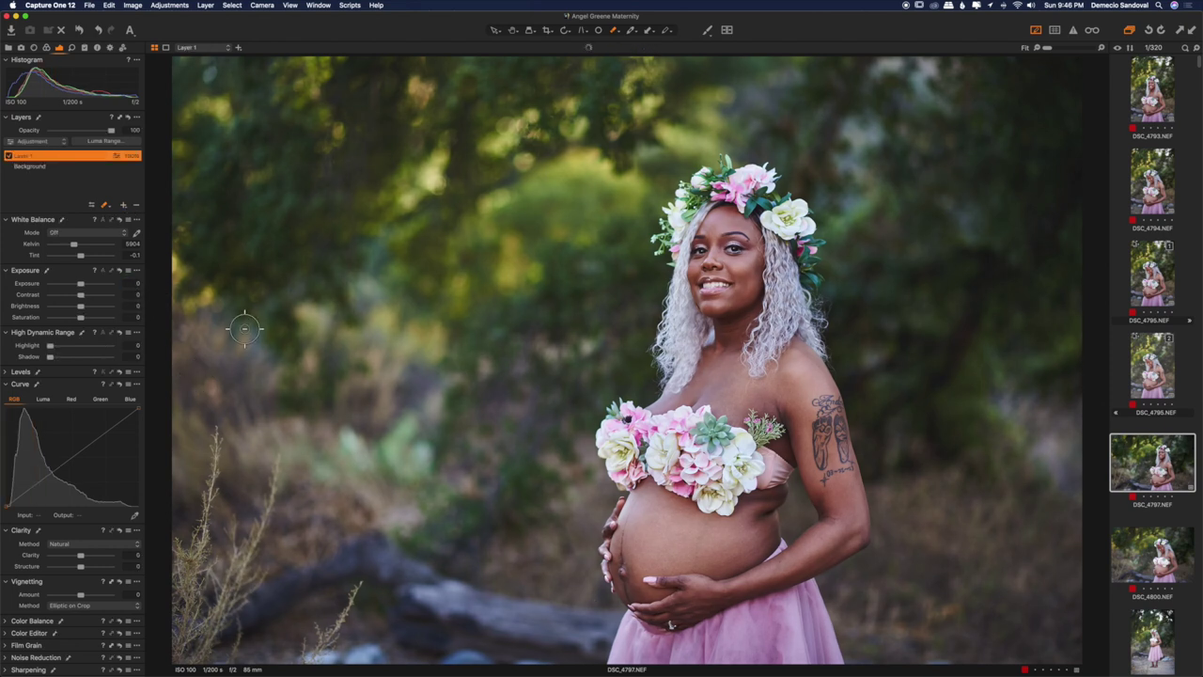
mouse_move(744, 284)
left_mouse_down()
mouse_move(713, 302)
mouse_move(703, 270)
mouse_move(724, 217)
mouse_move(748, 234)
mouse_move(752, 258)
mouse_move(735, 284)
mouse_move(727, 239)
mouse_move(742, 274)
left_mouse_up()
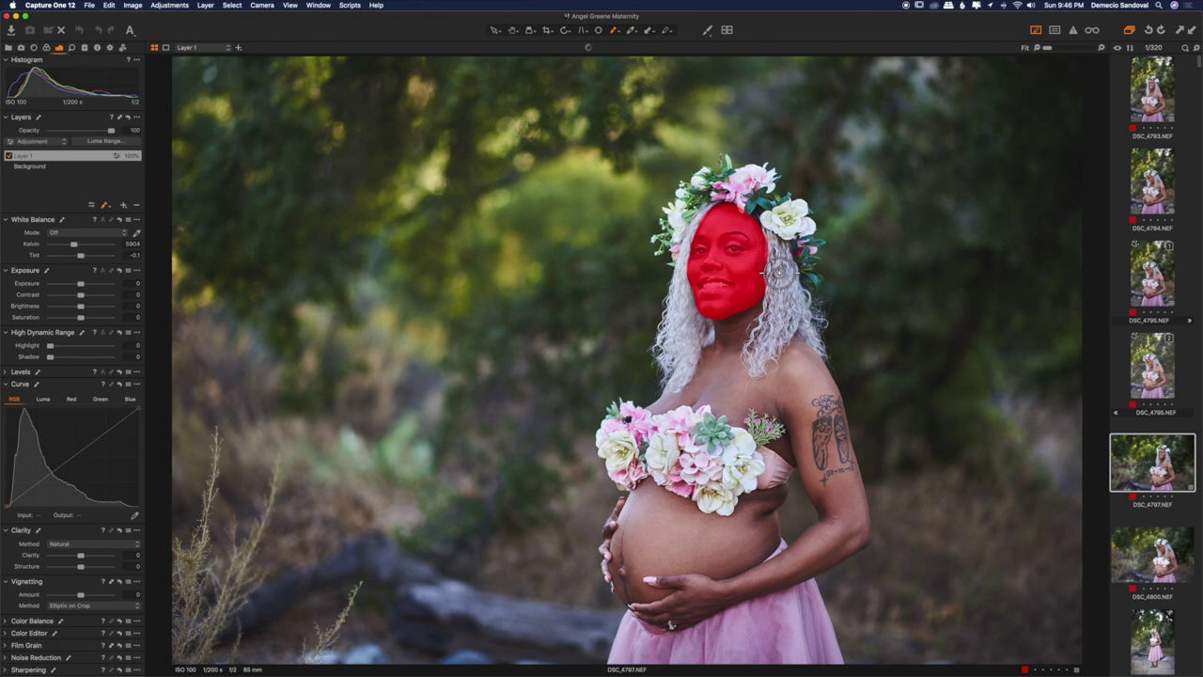
key("m")
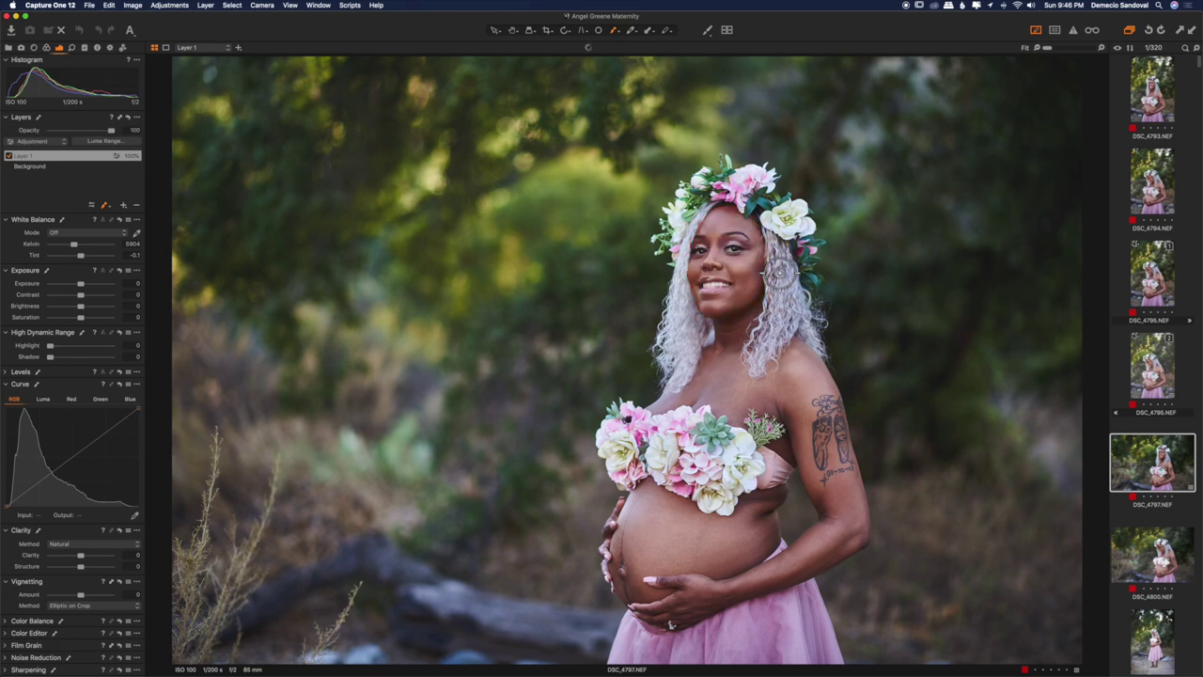
left_click(62, 357)
left_click_drag(63, 361, 60, 361)
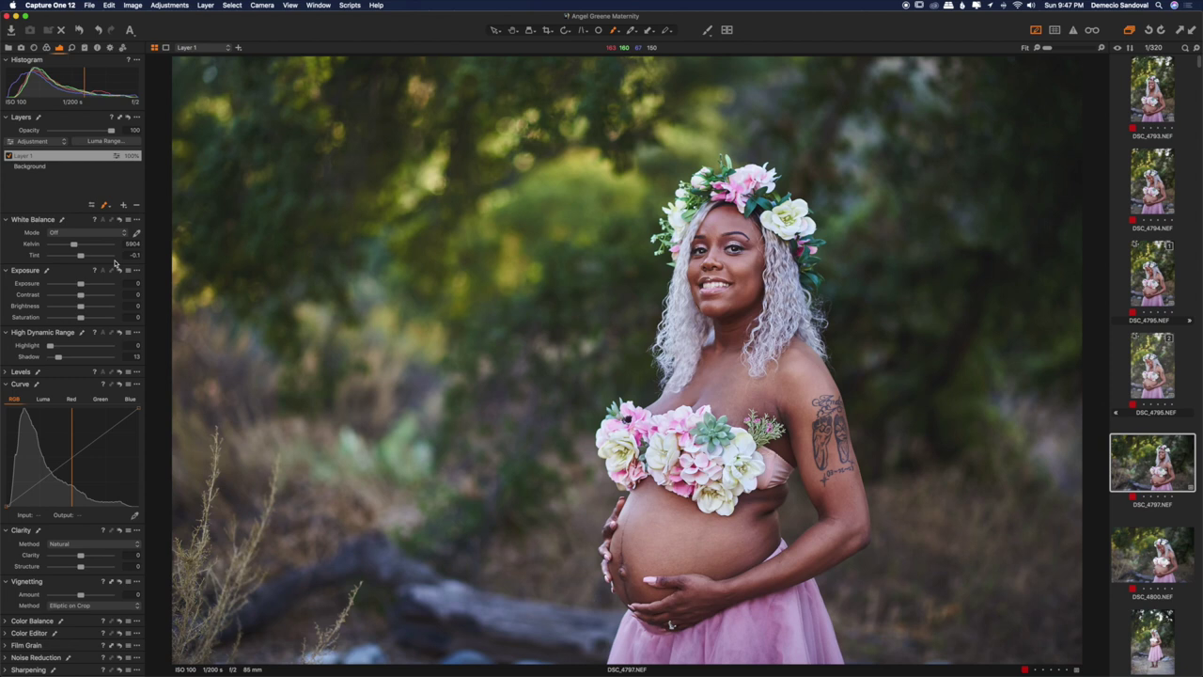
Step: Set the Background contrast of DSC_4797 to 11
left_click(41, 168)
left_click(134, 293)
type("11")
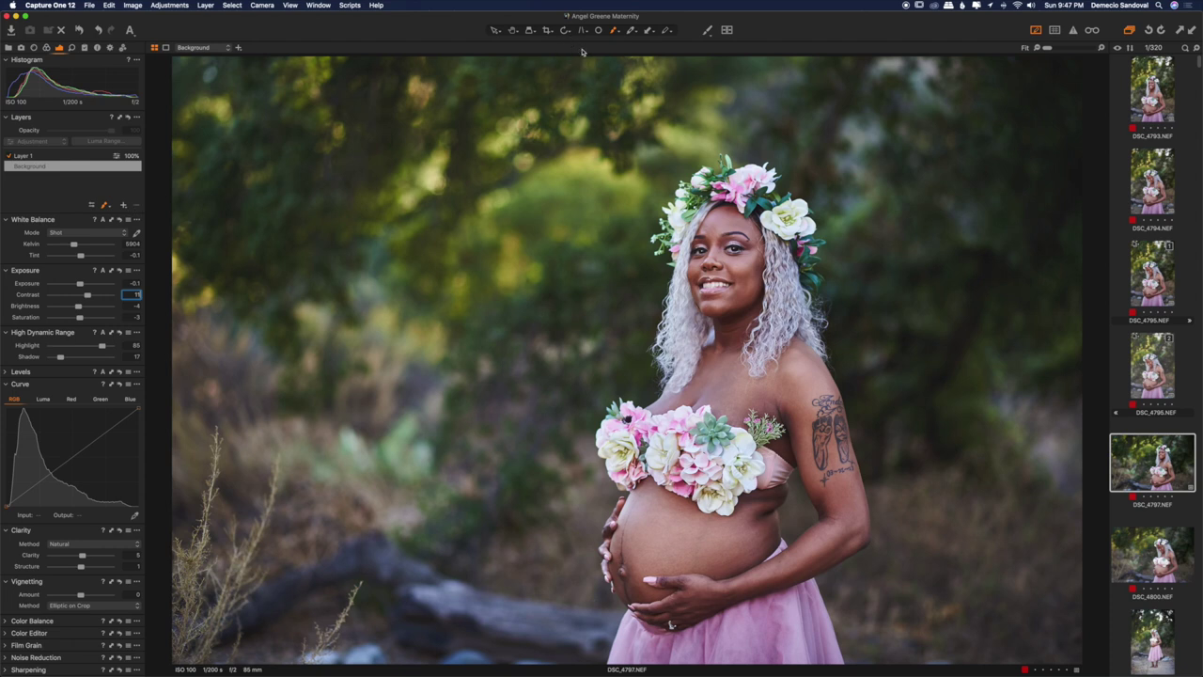
Step: Add a second adjustment layer to DSC_4797 and draw a tall radial gradient mask around the woman
left_click(123, 204)
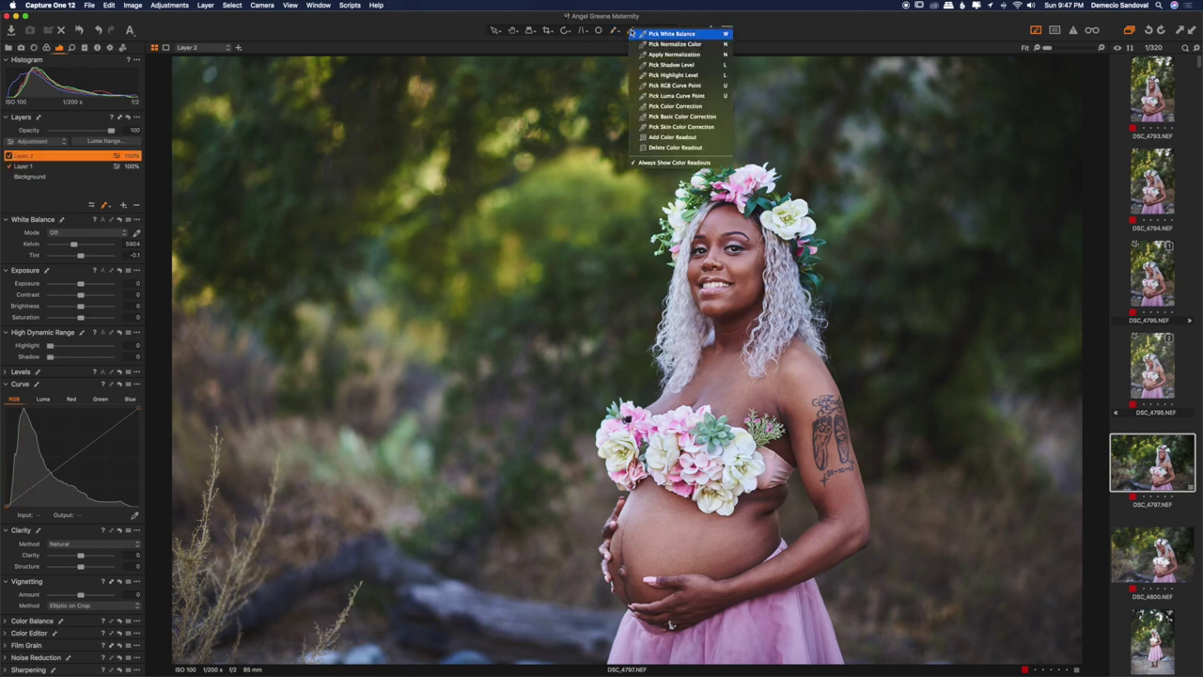
left_click(613, 30)
left_click(613, 30)
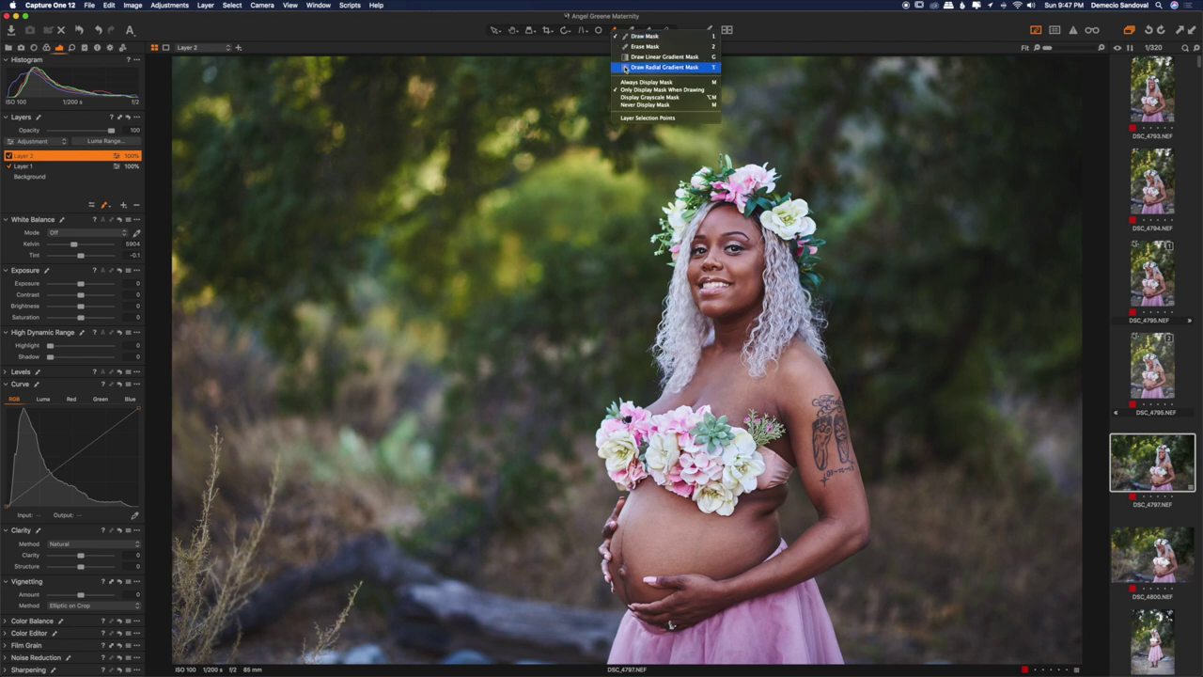
left_click(625, 69)
mouse_move(752, 615)
left_mouse_down()
mouse_move(662, 365)
mouse_move(530, 214)
left_mouse_up()
left_click_drag(758, 294, 725, 4)
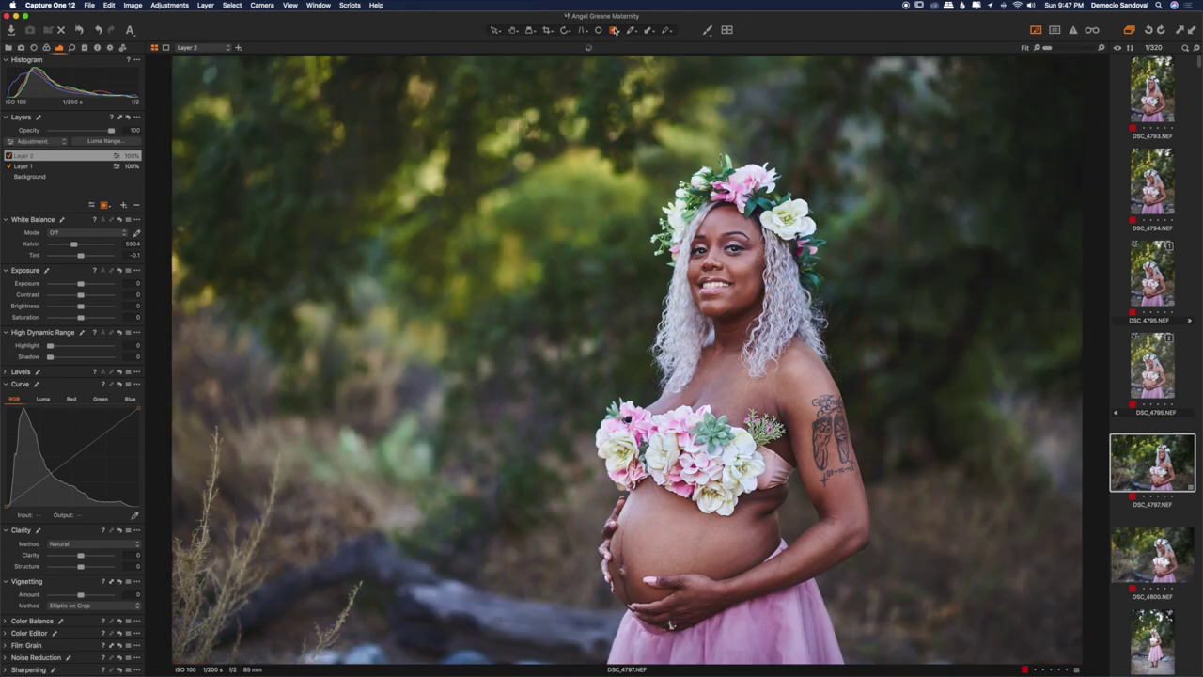
Step: Move the radial mask down over the woman's body and narrow it to fit her figure
left_click(613, 30)
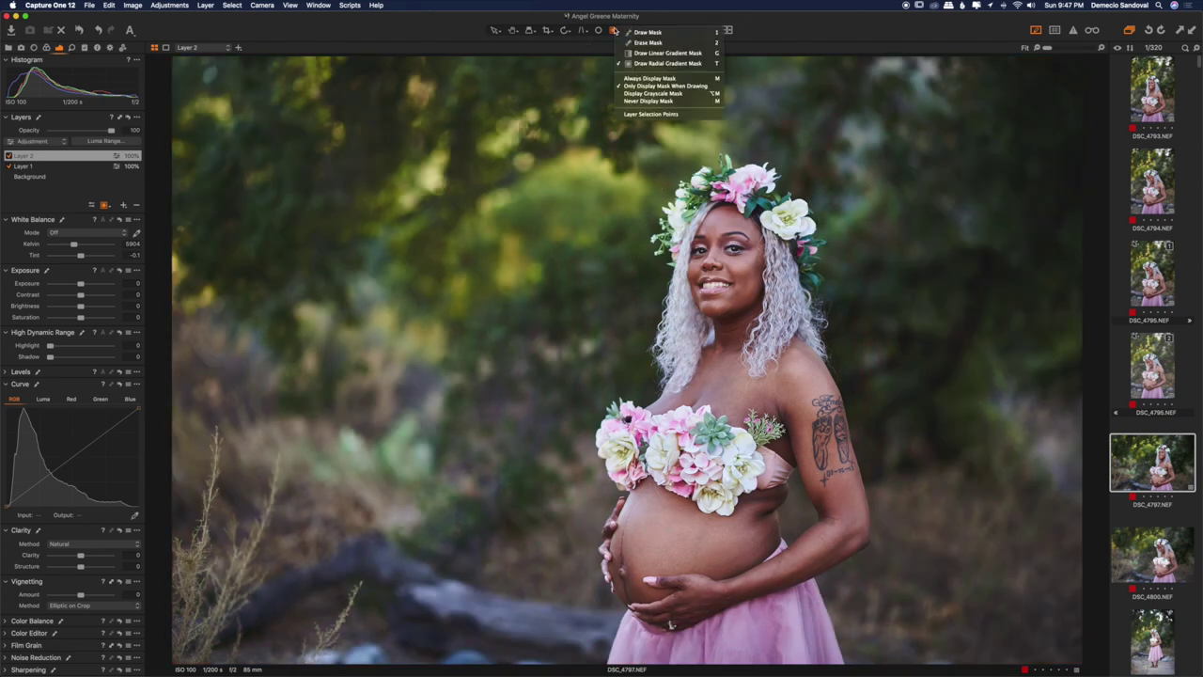
left_click(667, 63)
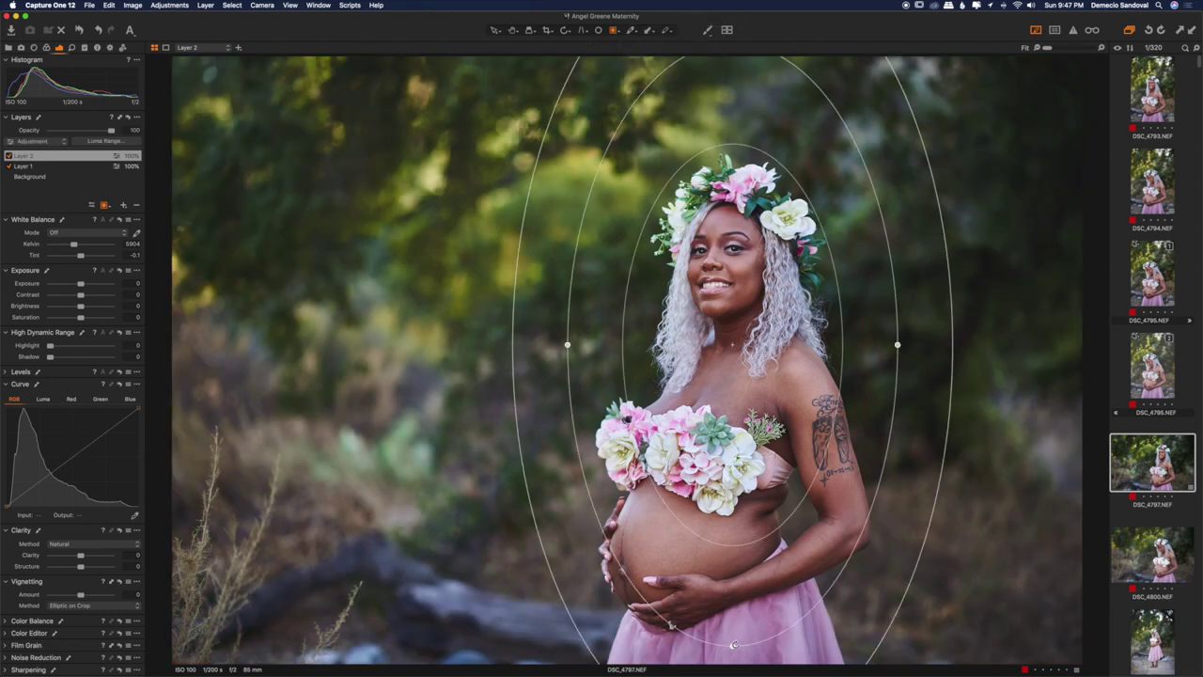
left_click_drag(743, 425, 744, 520)
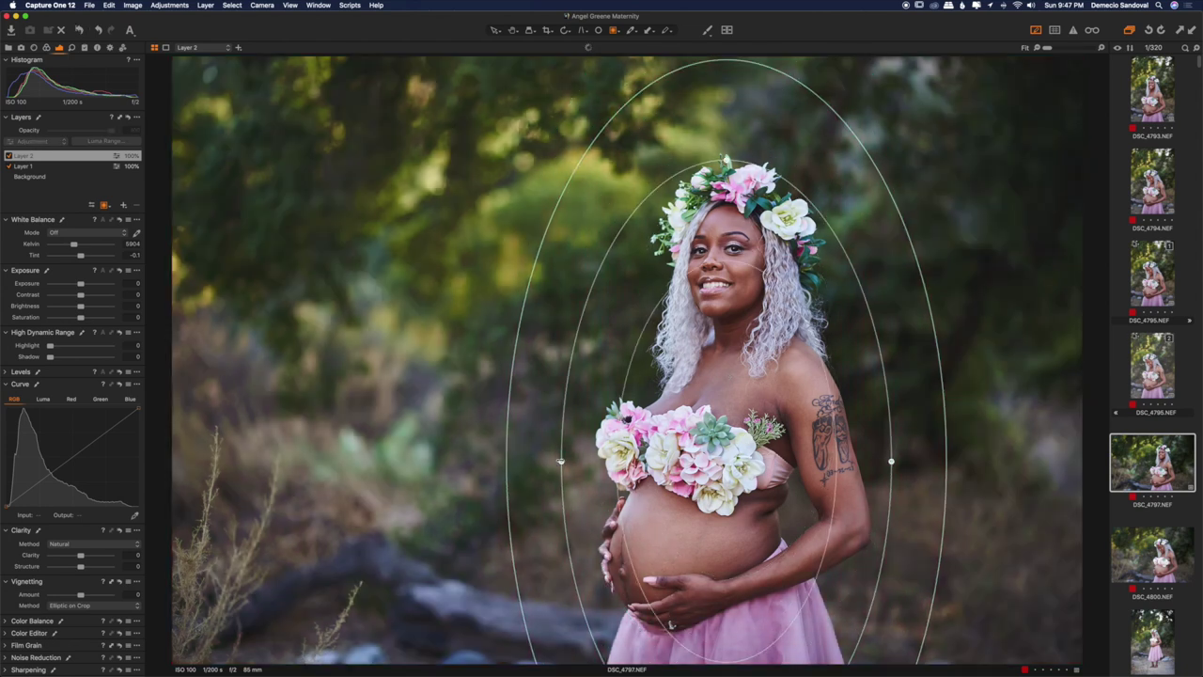
left_click_drag(562, 462, 581, 462)
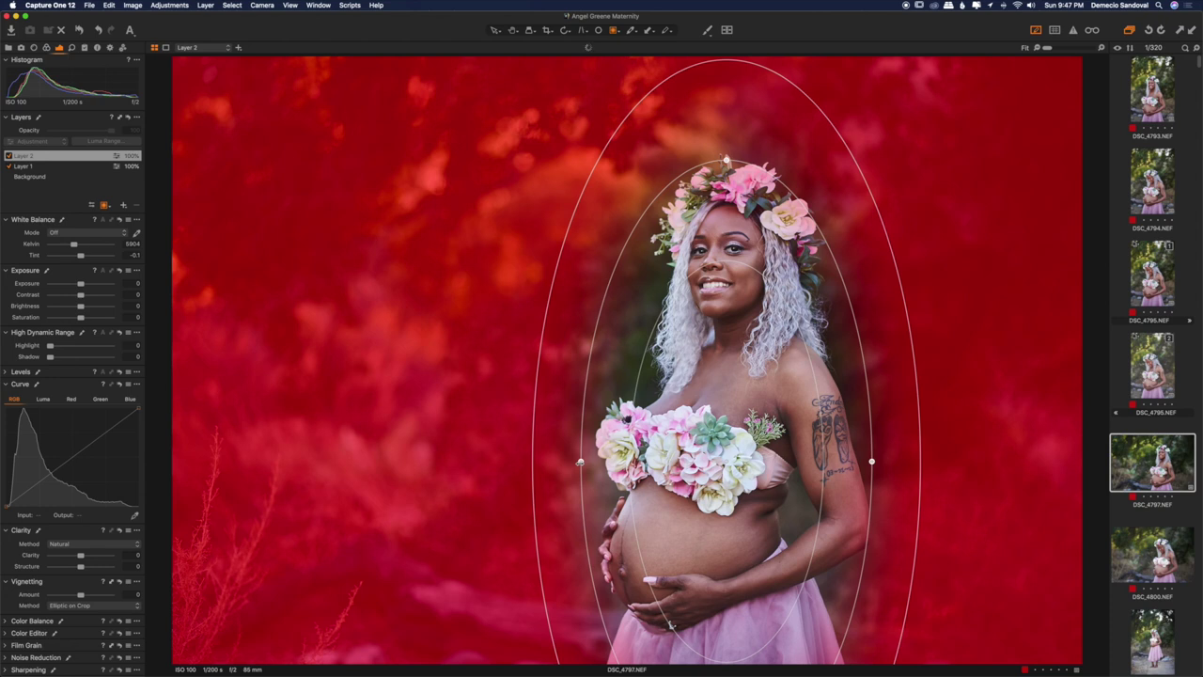
Step: Raise the white balance temperature of the radial-masked layer on DSC_4797 to 6429 K and check its mask
left_click(130, 244)
key("Up")
key("Up")
key("Up")
key("Up")
key("Up")
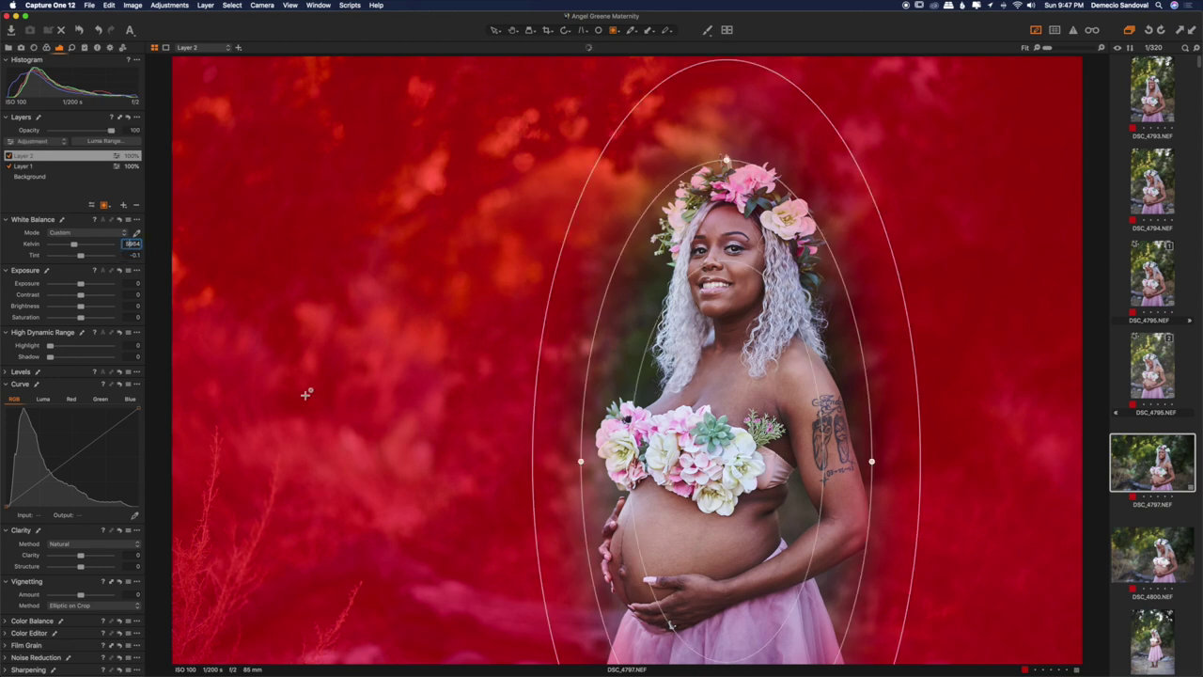
key("Up")
key("Up")
key("Up")
key("Up")
key("Up")
key("Up")
key("Up")
key("Up")
key("Up")
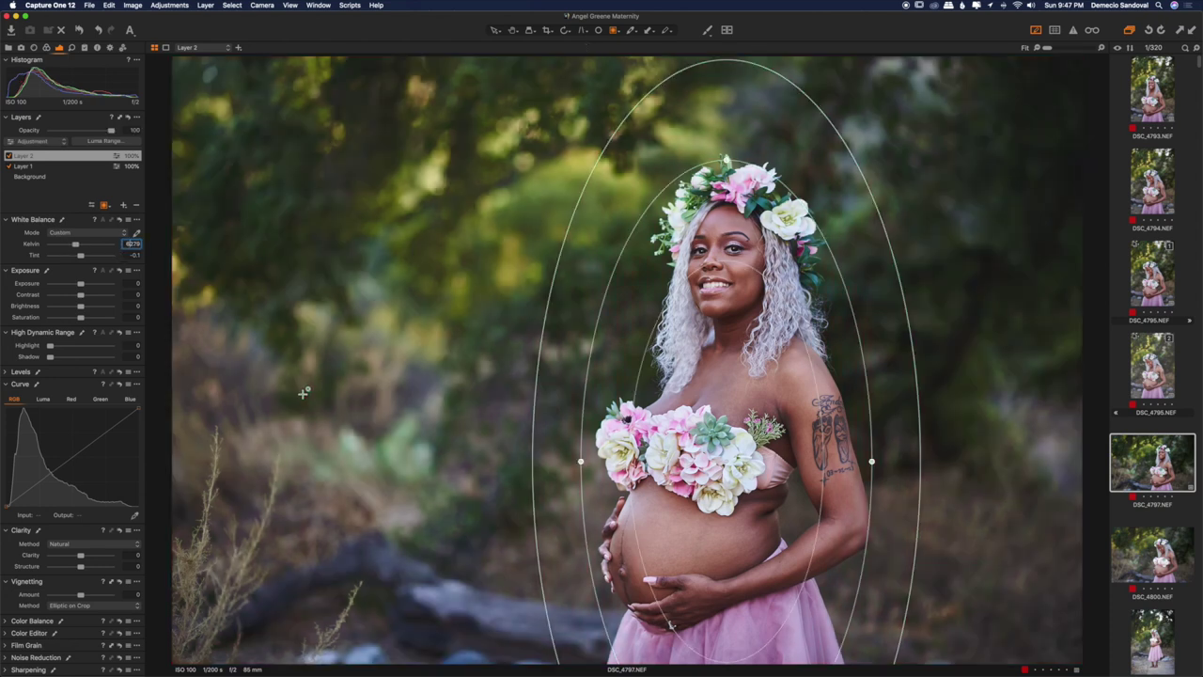
key("Up")
key("Up")
key("Up")
key("Up")
key("Up")
key("Up")
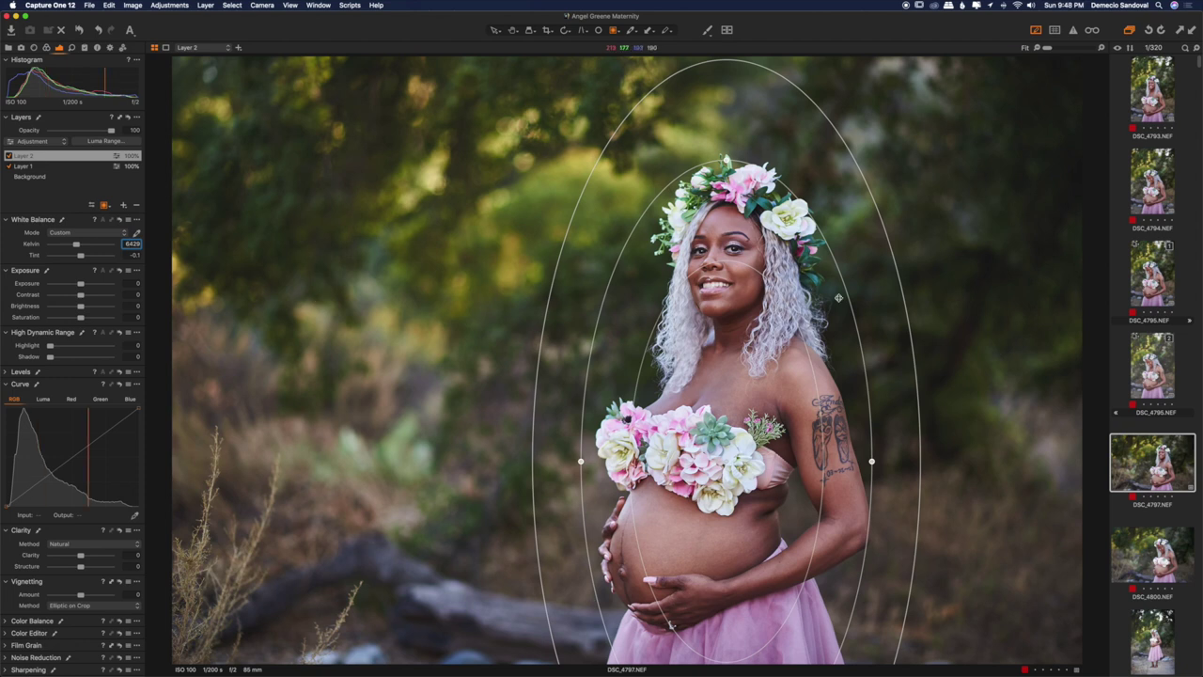
left_click_drag(852, 328, 855, 327)
key("m")
key("m")
Step: Create a second variant of DSC_4797 from its Background and apply the black-and-white user style 030 PX 100 Silver Shade UV+ 1
left_click(41, 176)
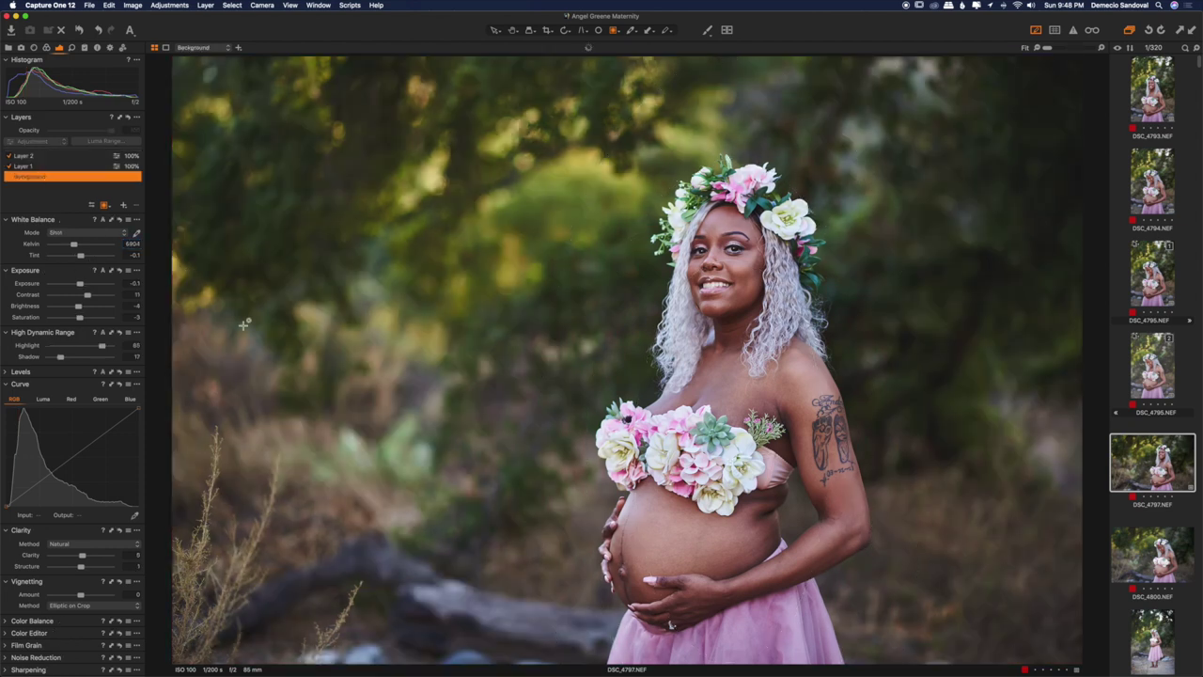
left_click(1142, 454)
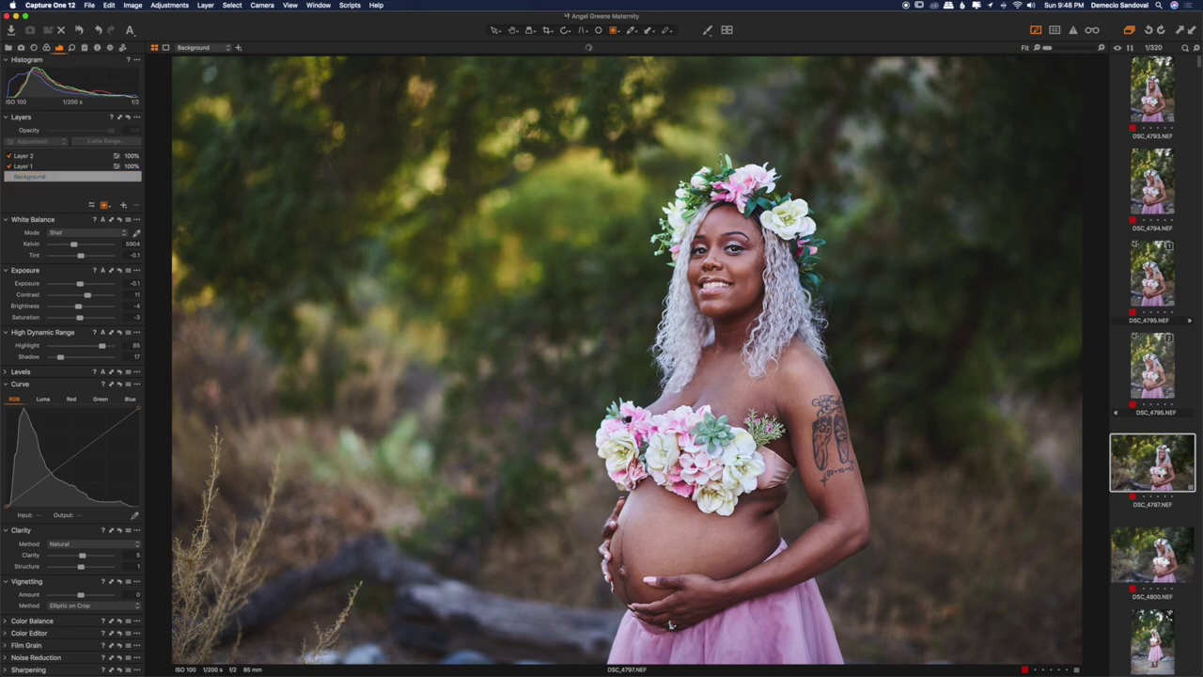
key("F3")
left_click(707, 30)
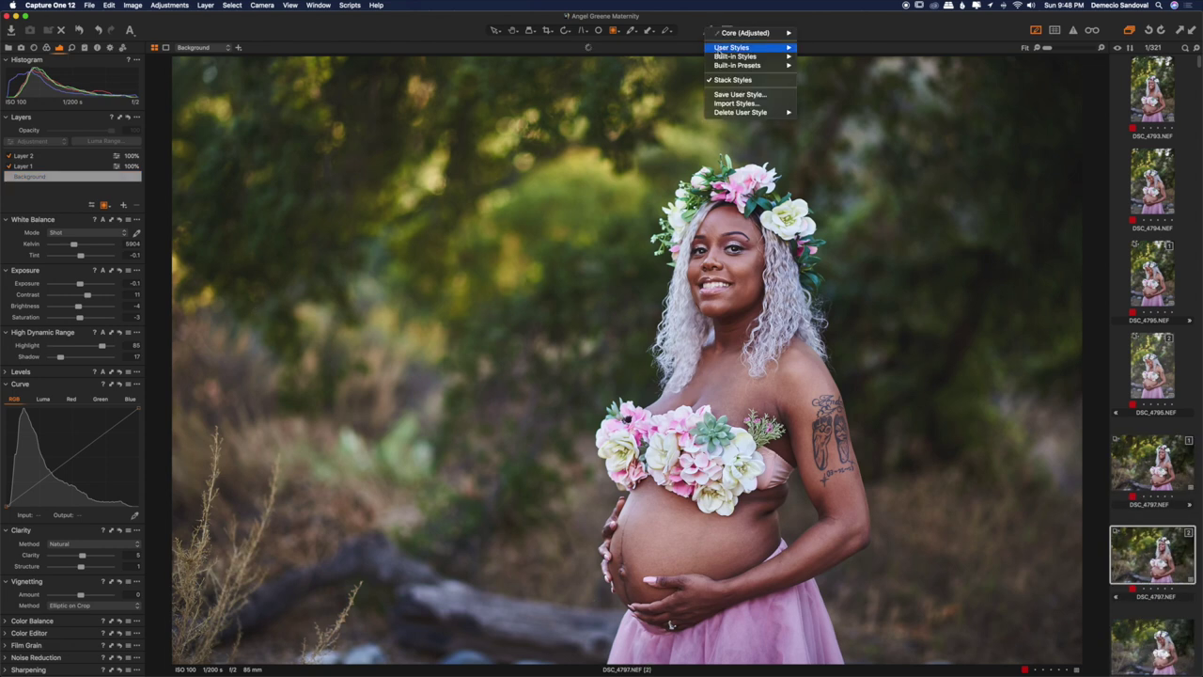
mouse_move(743, 47)
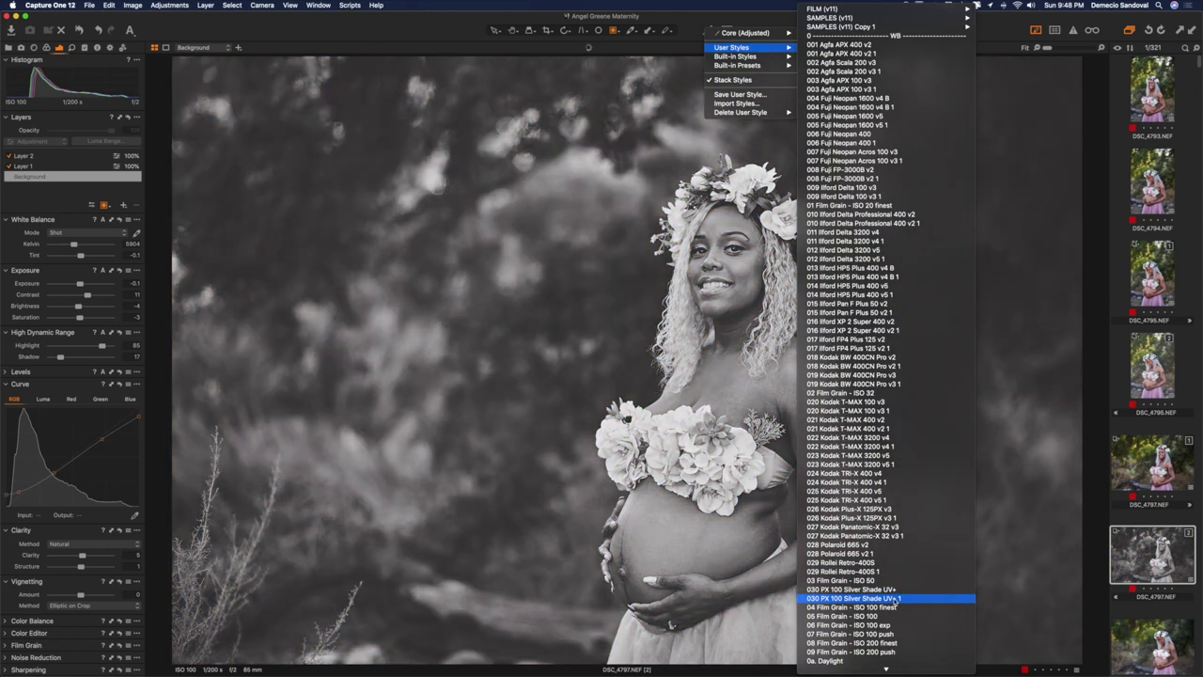
left_click(896, 598)
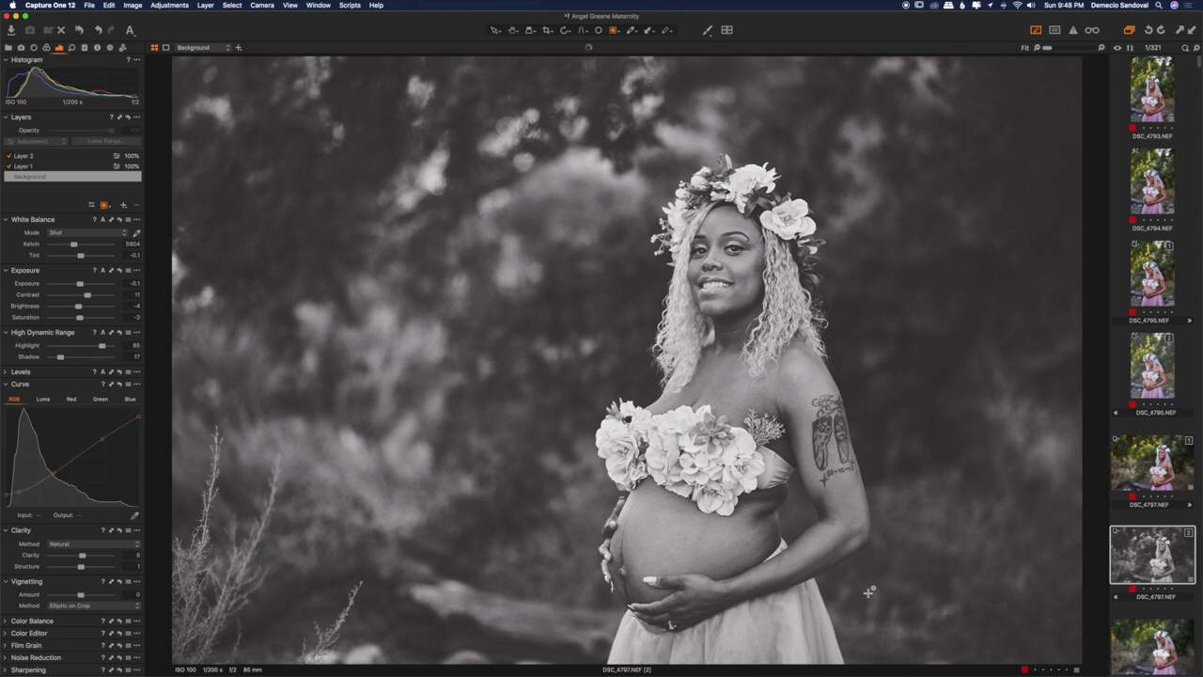
key("super+z")
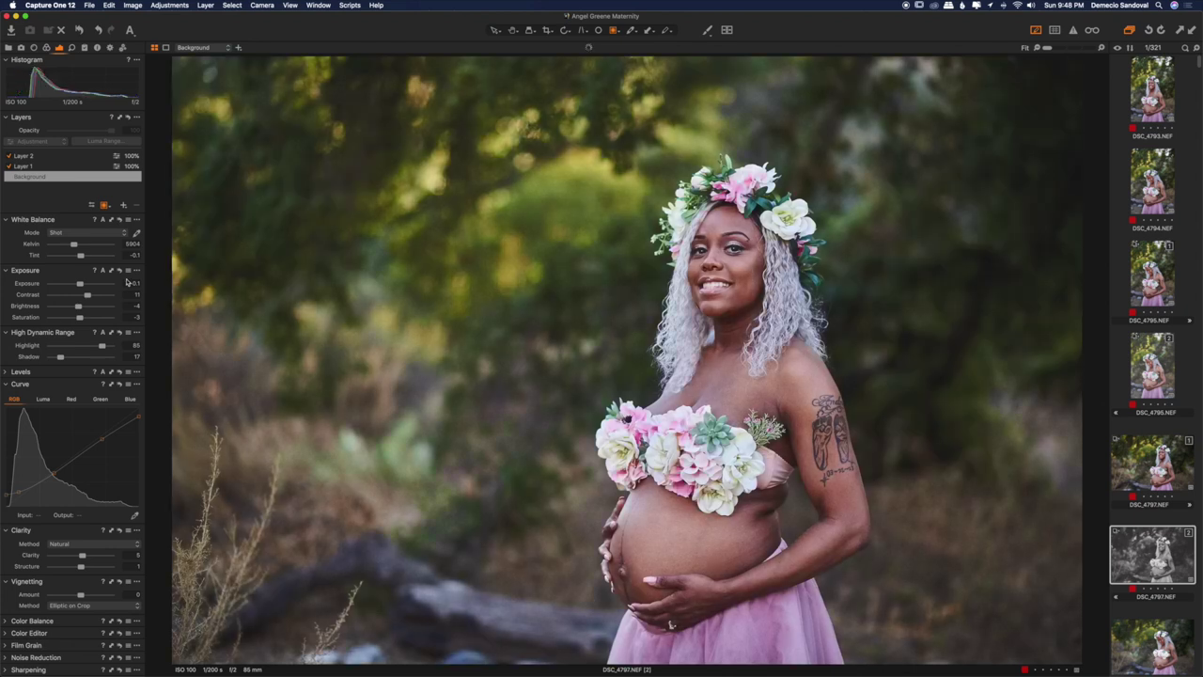
key("super+shift+z")
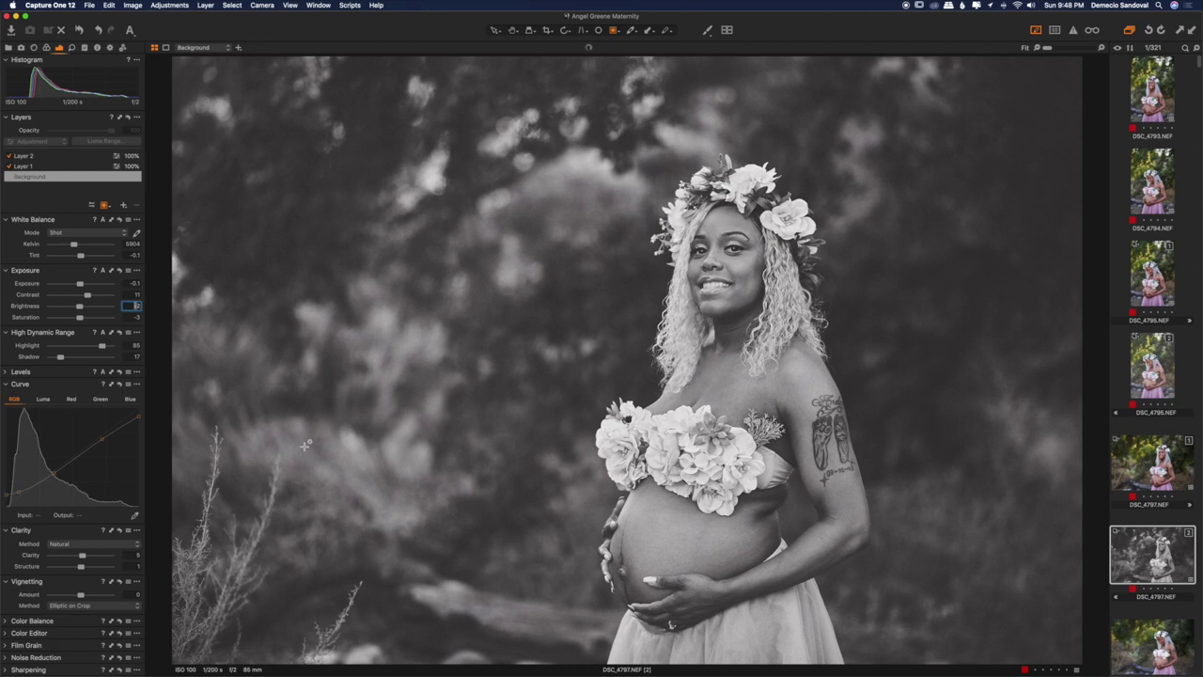
left_click(1146, 494)
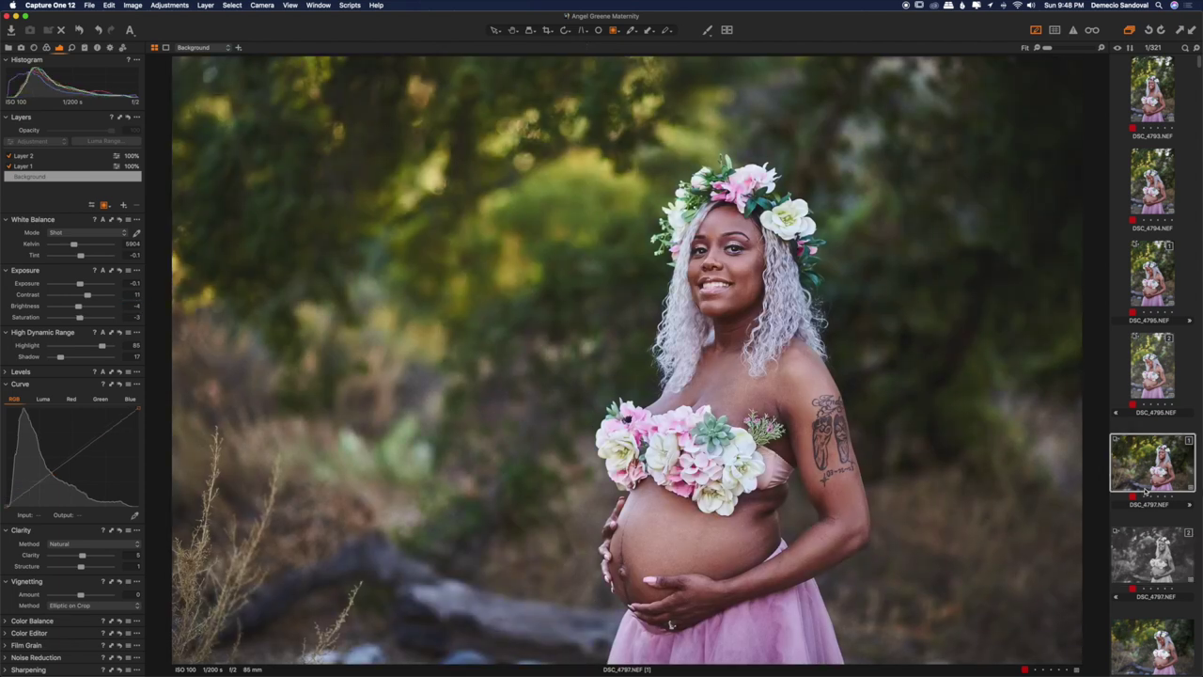
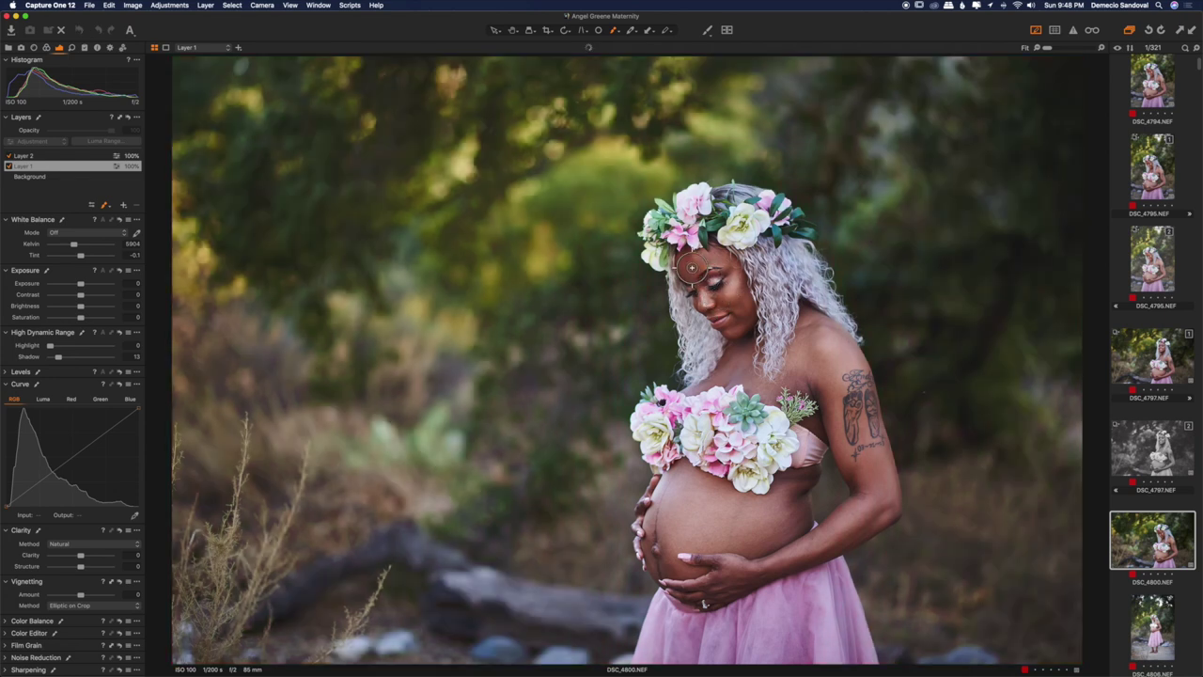
Step: Refine the Layer 1 mask on DSC_4800 so it covers the woman's whole face and leaves out the flowers and hair
key("m")
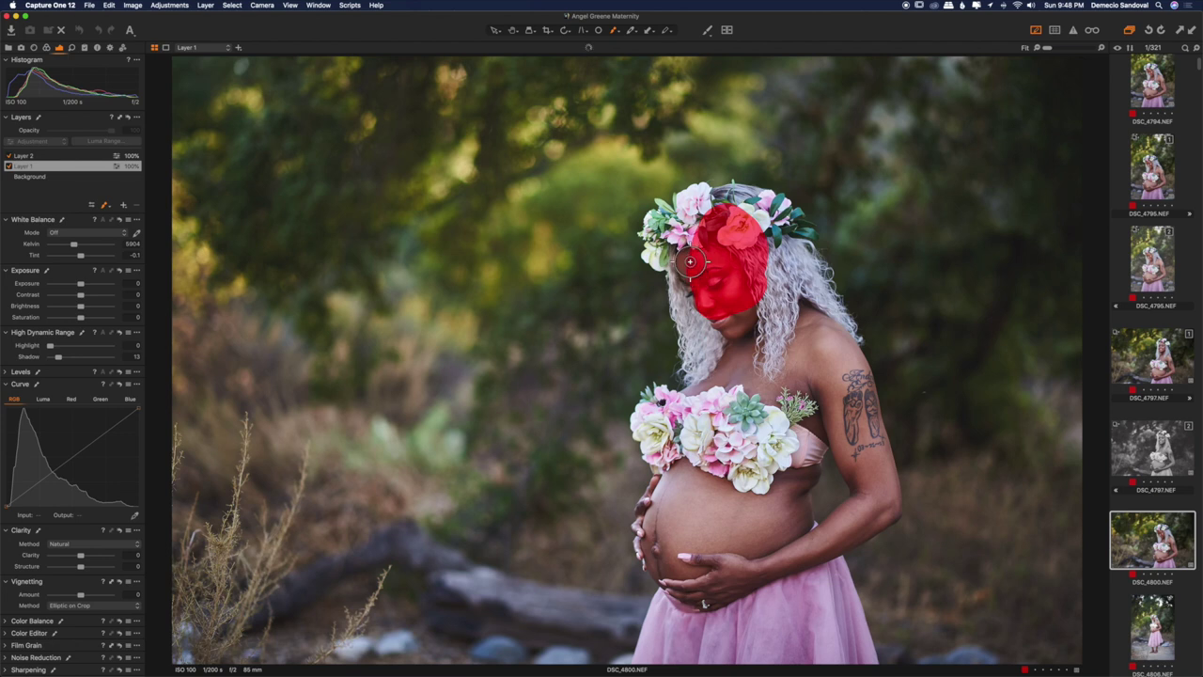
left_click(690, 264)
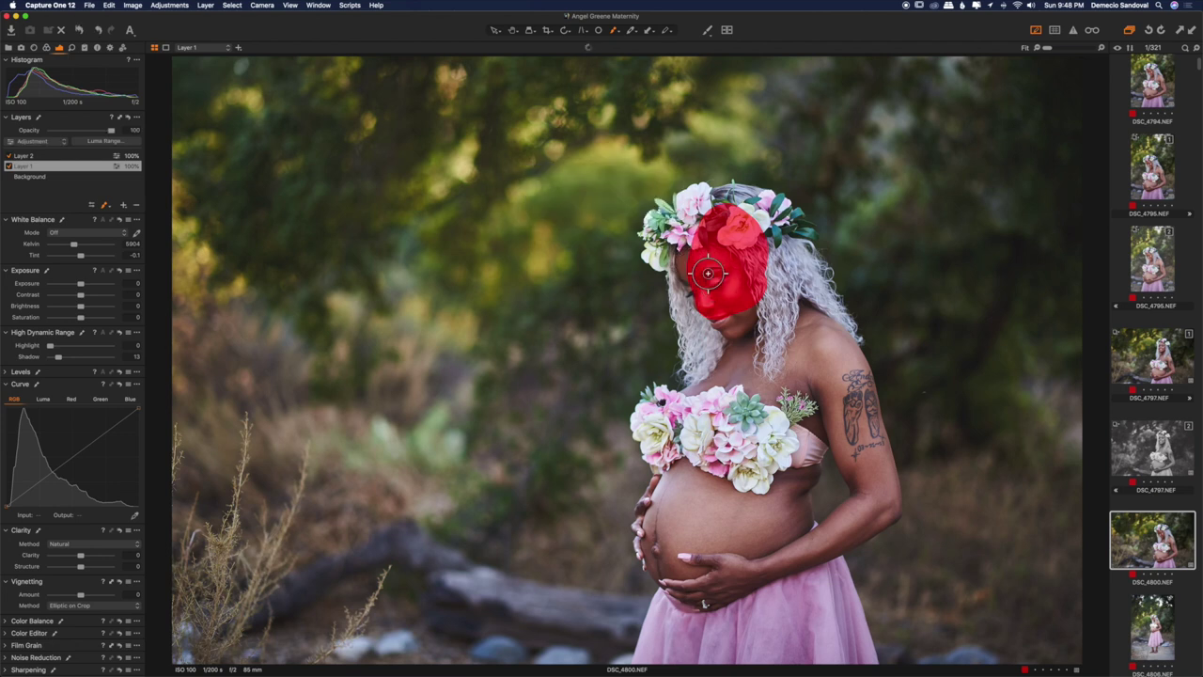
left_click_drag(692, 265, 690, 262)
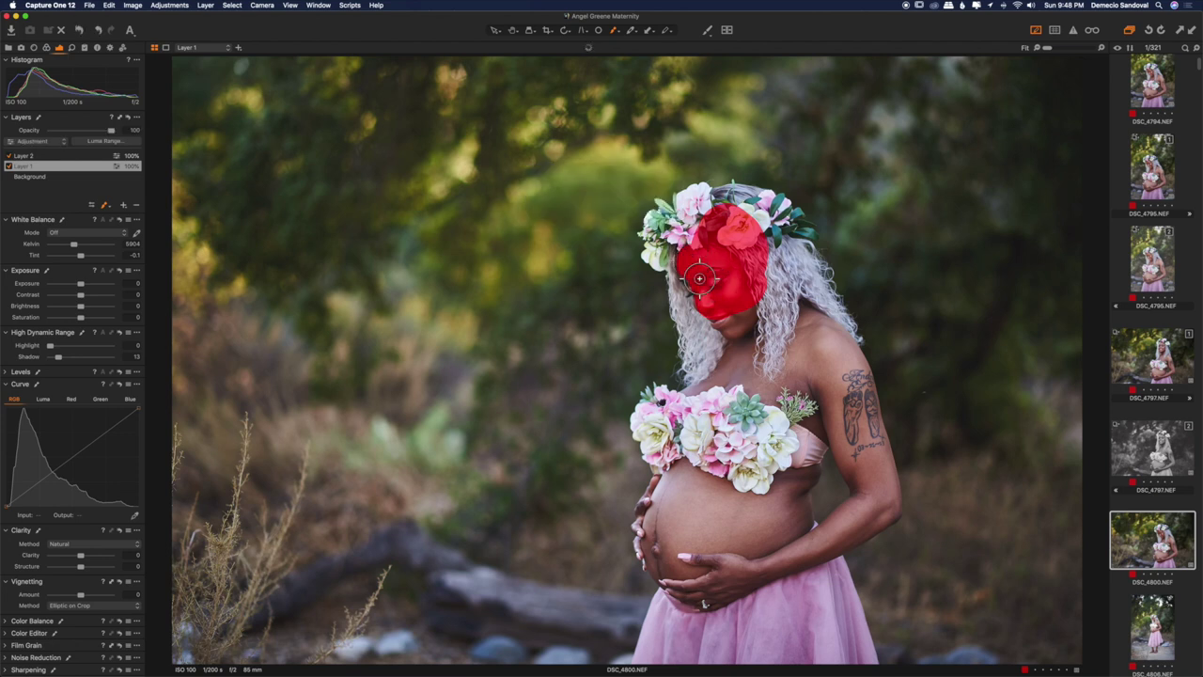
left_click_drag(702, 282, 694, 270)
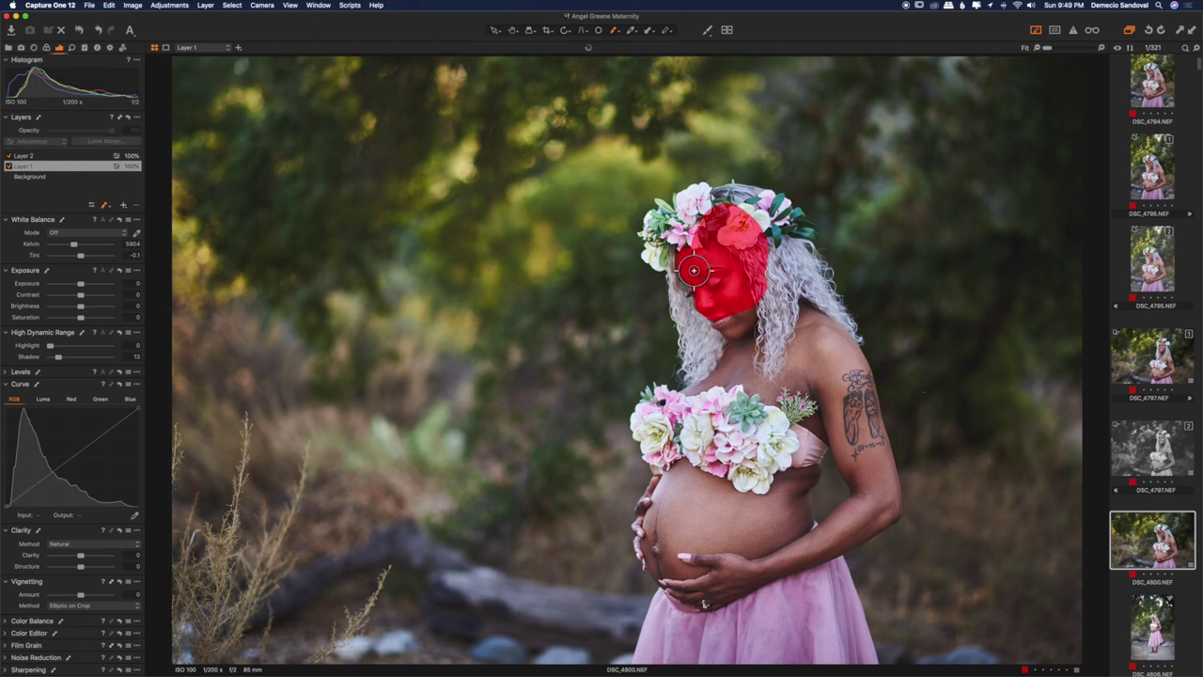
mouse_move(732, 325)
left_mouse_down()
mouse_move(769, 268)
mouse_move(724, 223)
mouse_move(685, 213)
mouse_move(756, 227)
mouse_move(707, 225)
mouse_move(715, 218)
mouse_move(750, 239)
mouse_move(716, 224)
mouse_move(722, 235)
left_mouse_up()
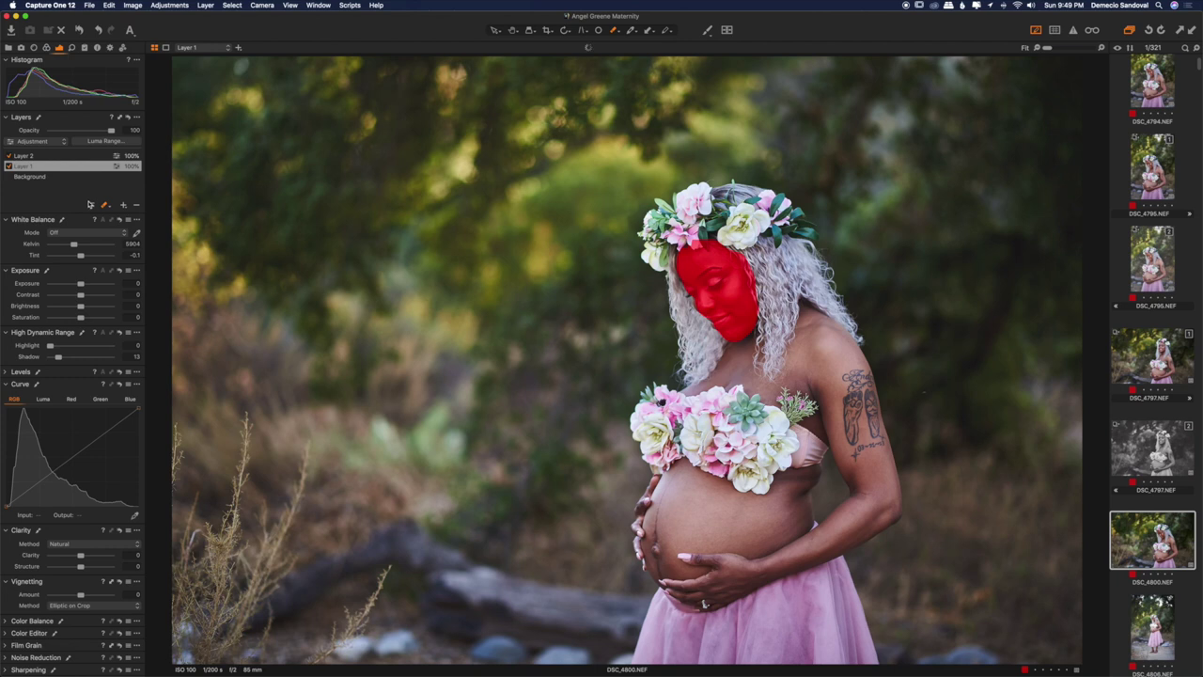
Step: Set the shadow recovery of the face layer on DSC_4800 to 48 and check the mask coverage
key("m")
left_click_drag(73, 360, 80, 360)
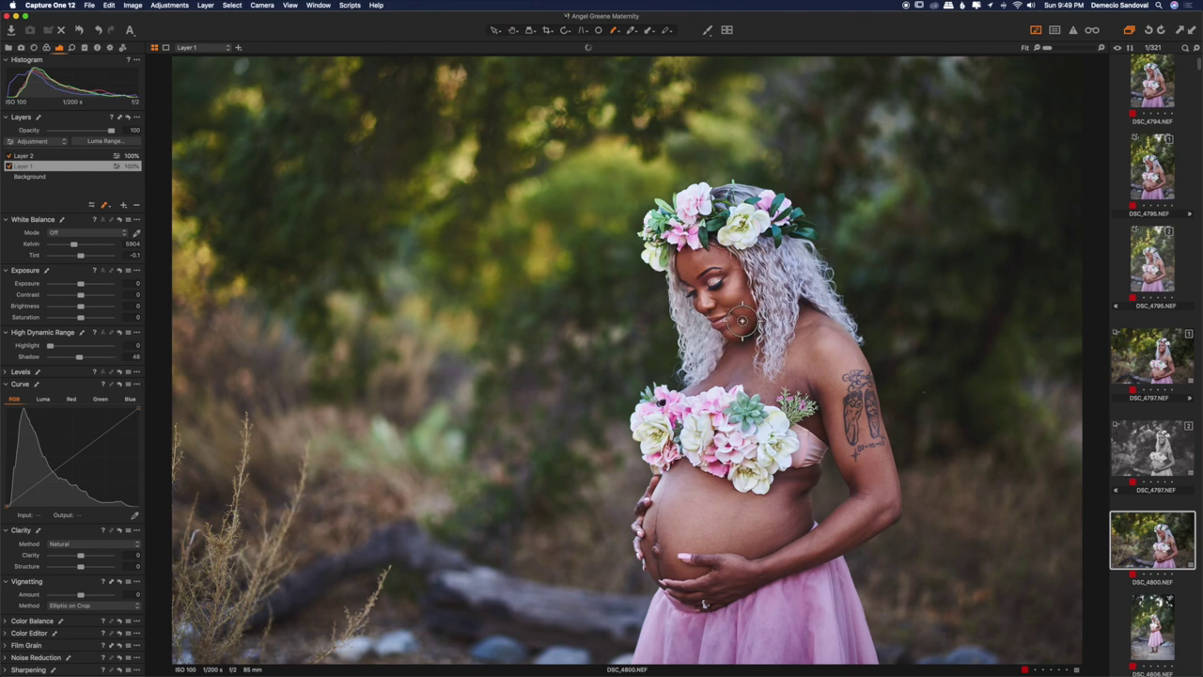
left_click(716, 307)
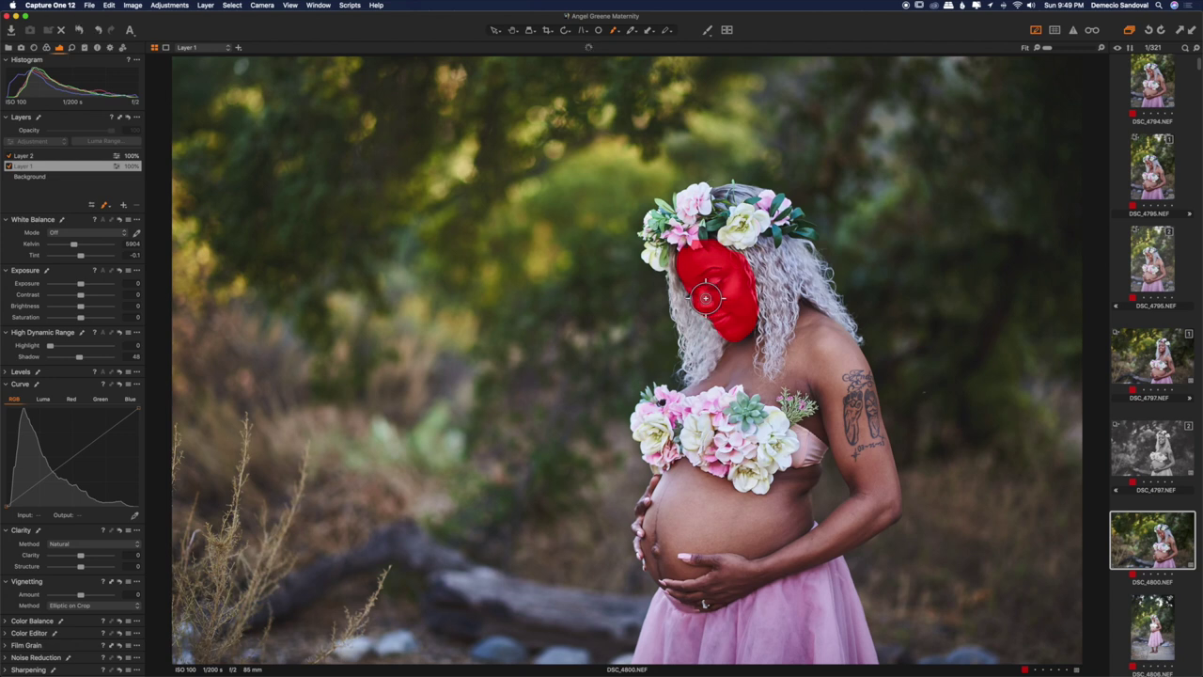
key("m")
key("m")
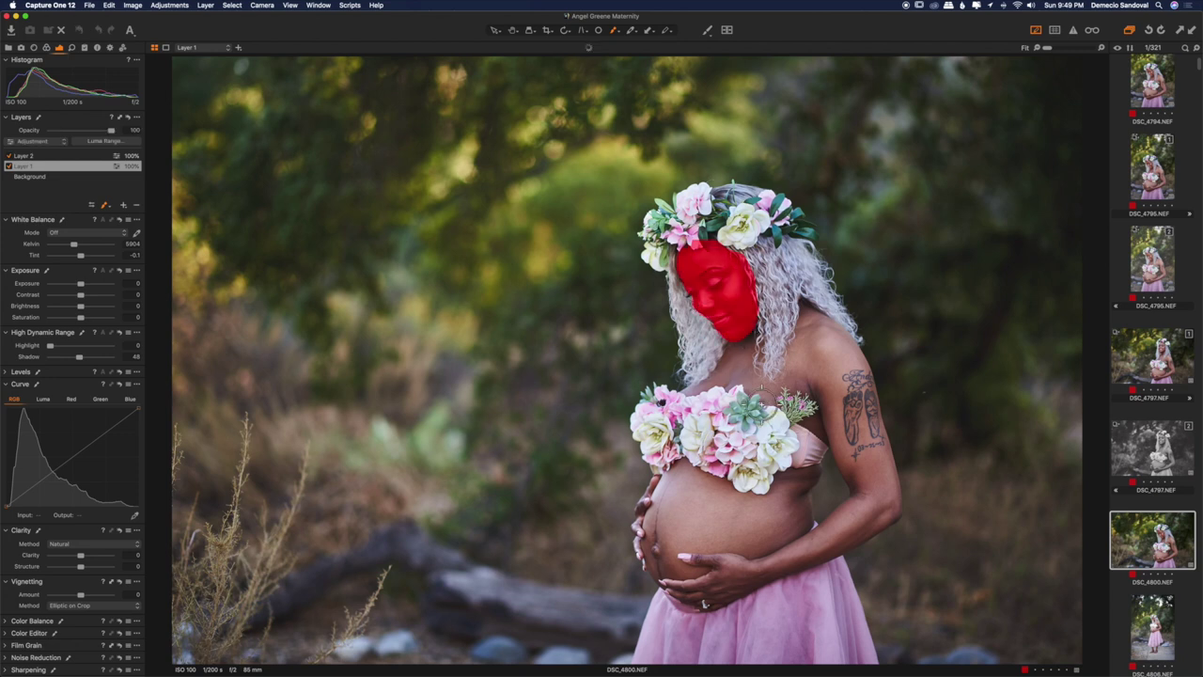
left_click(722, 316)
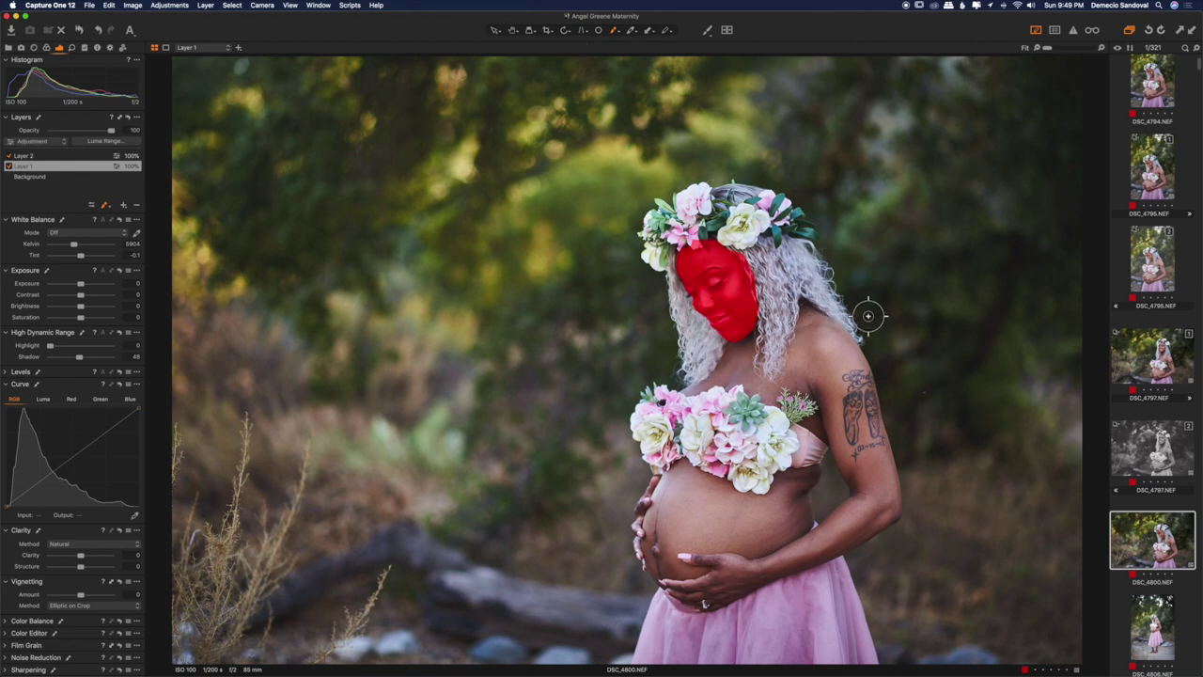
key("m")
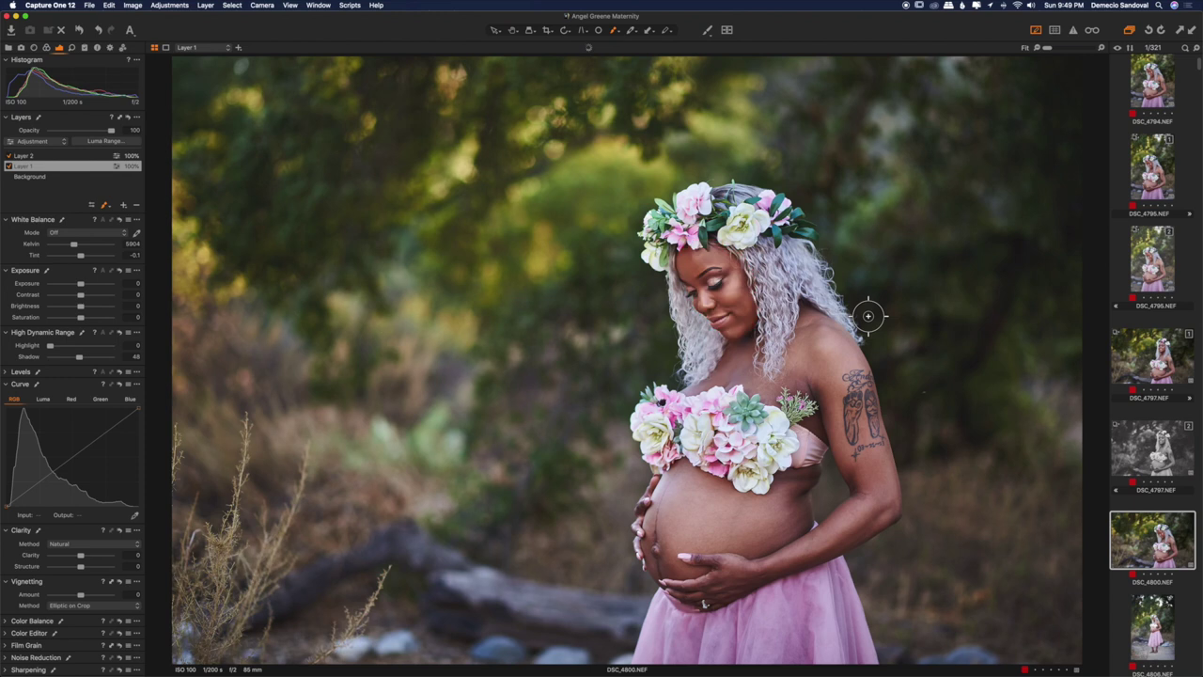
Step: Brush over the forehead and temple in the face mask of DSC_4800 and inspect the result without the overlay
left_click(690, 261)
left_click_drag(689, 264, 709, 268)
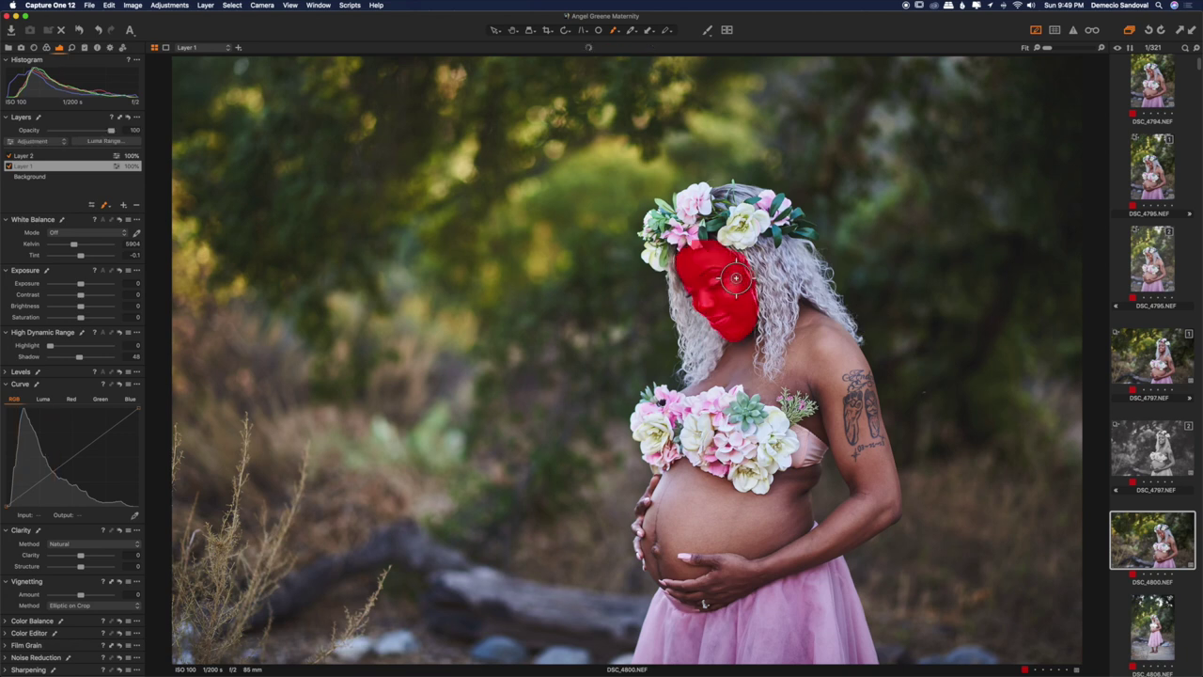
left_click_drag(690, 266, 758, 269)
key("m")
key("m")
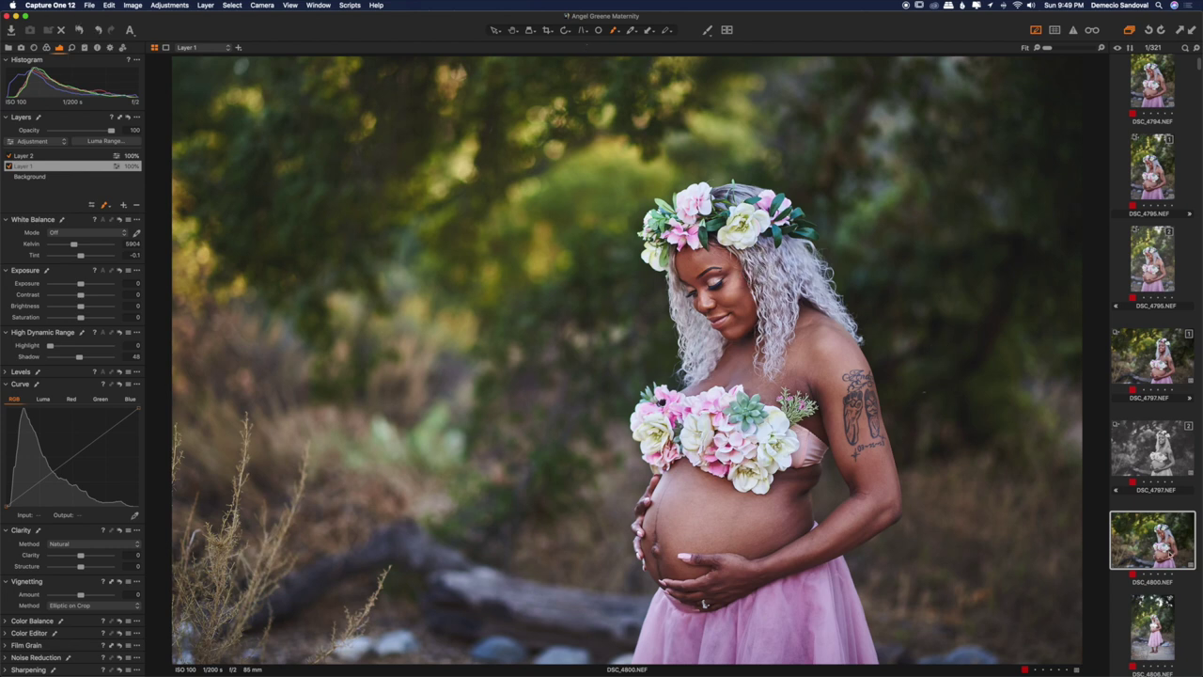
Step: Create a second variant of DSC_4800, try a black-and-white user style on it and undo the monochrome look
key("F3")
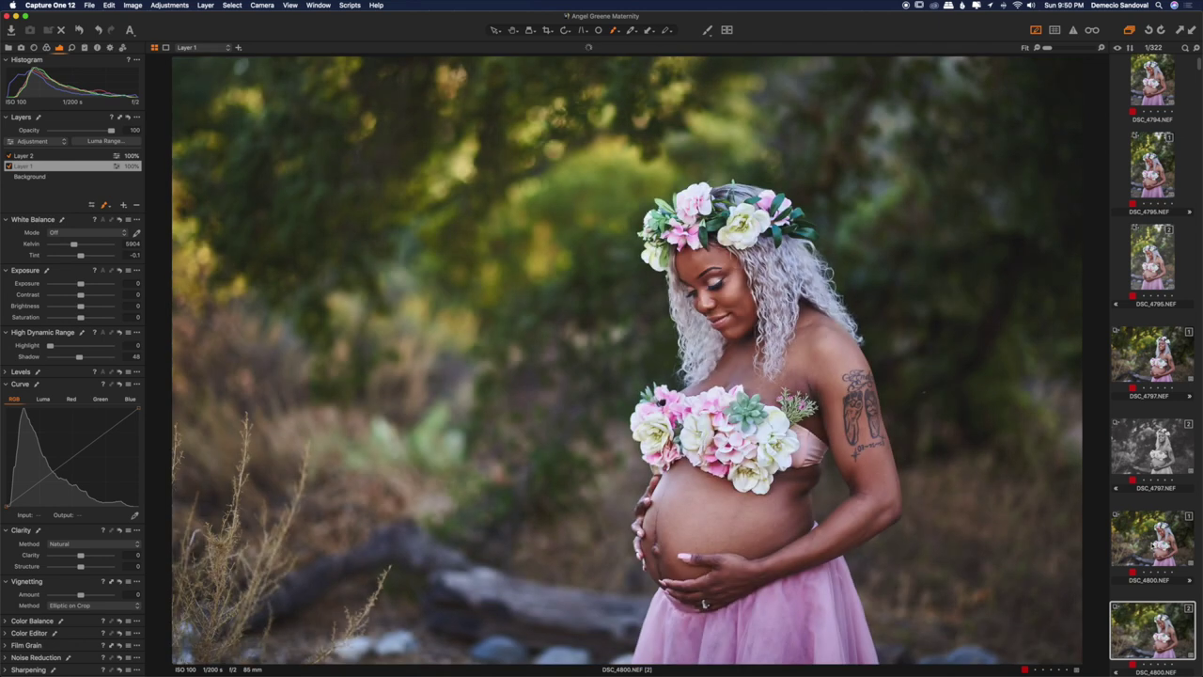
left_click(707, 30)
mouse_move(737, 44)
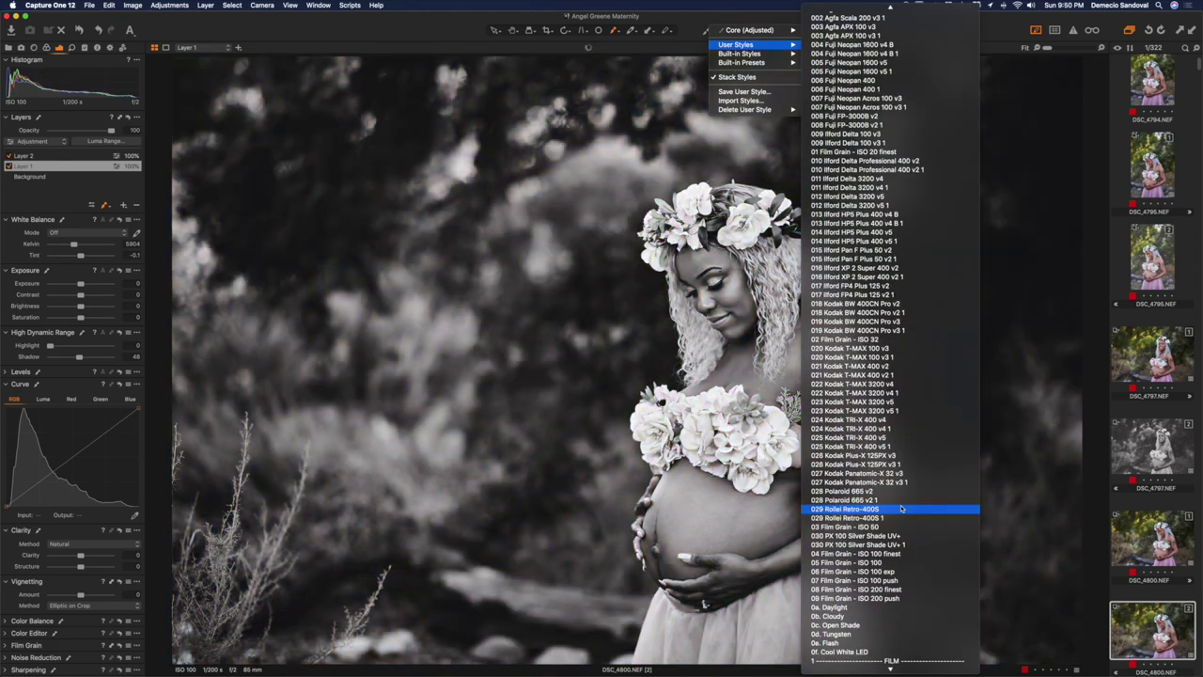
left_click(889, 656)
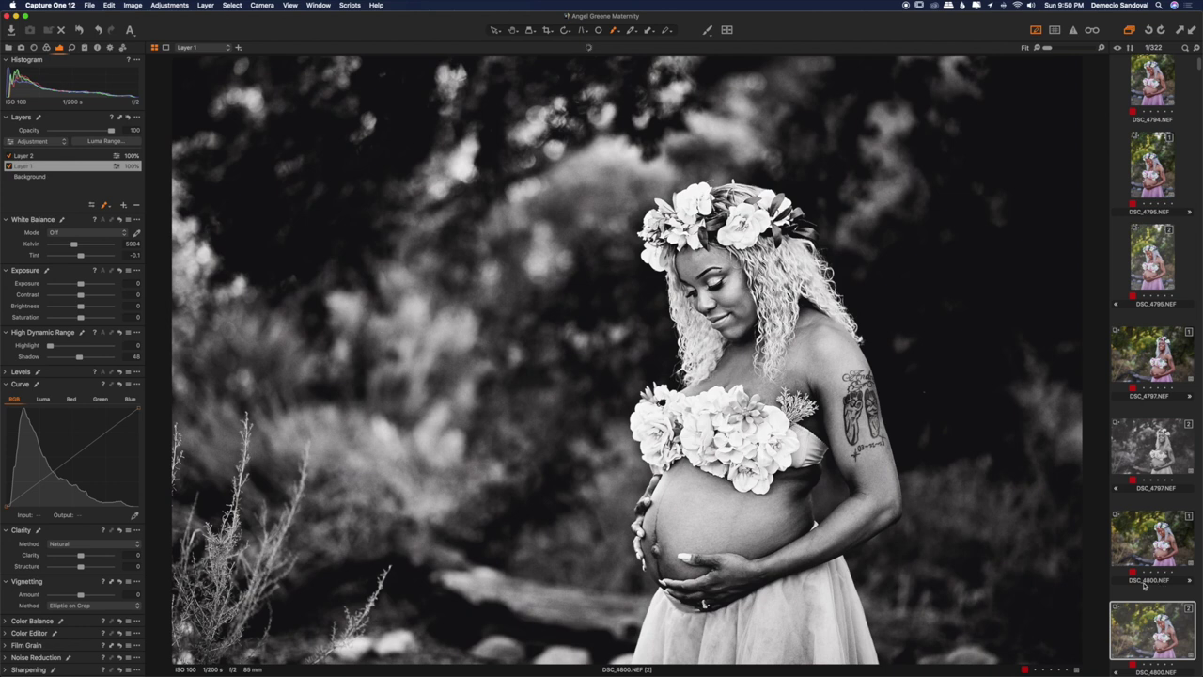
key("super+z")
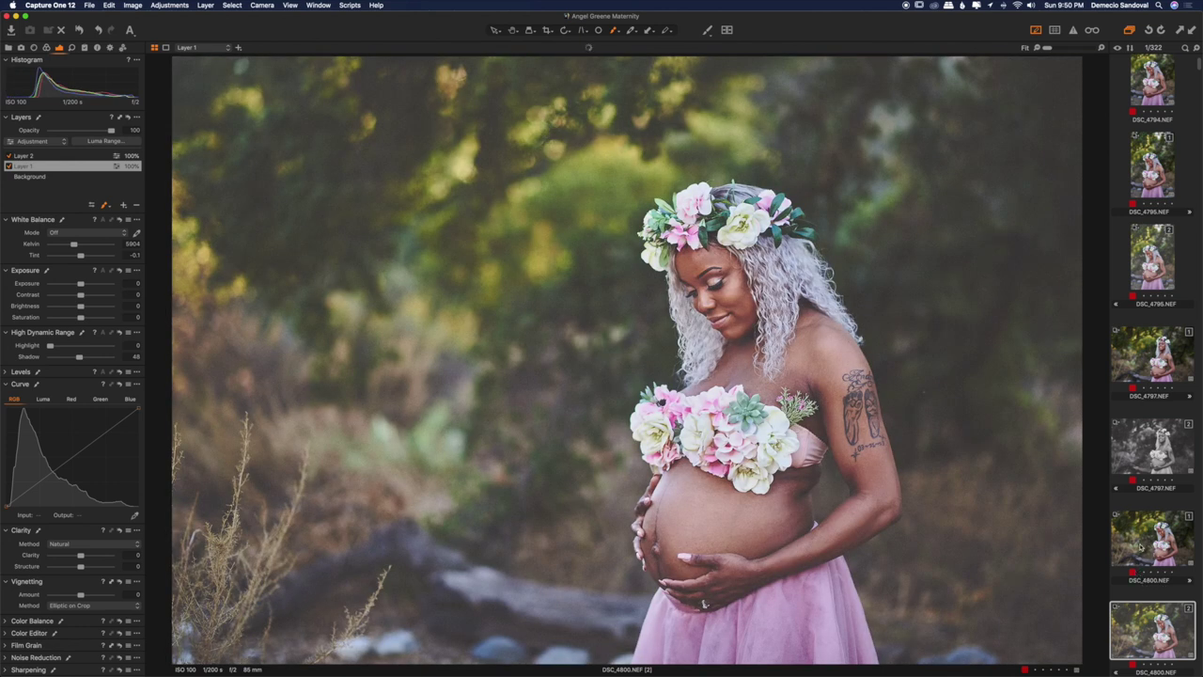
left_click(1144, 550)
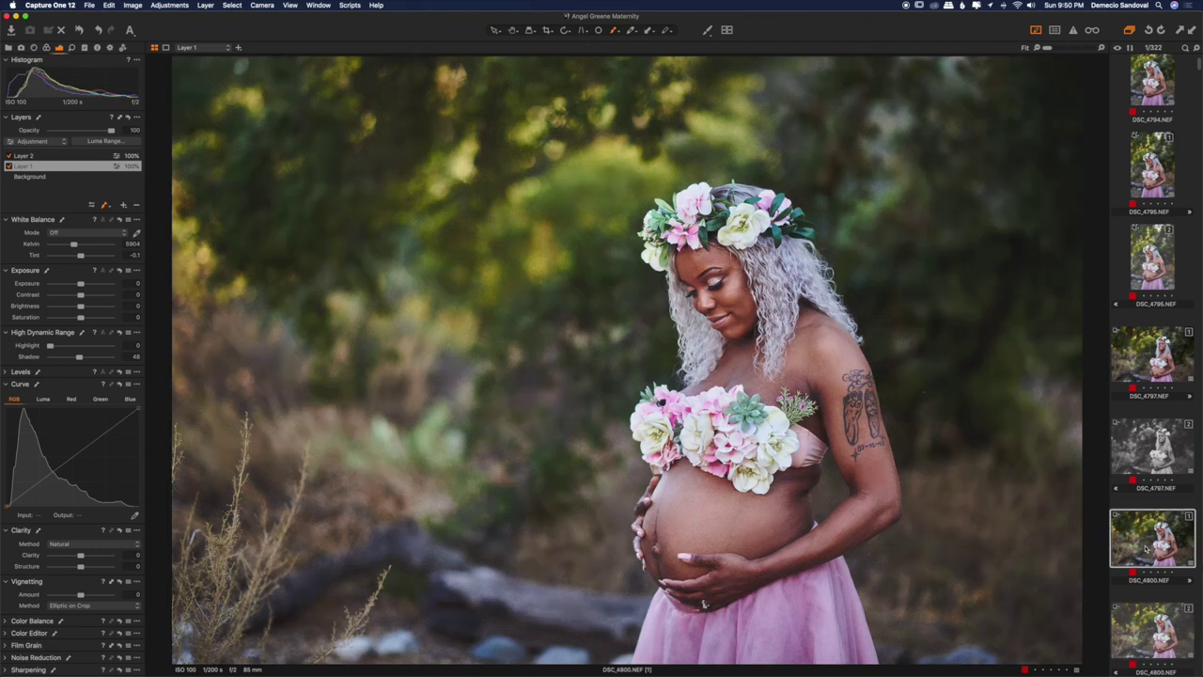
Step: Compare the unedited full-length portrait DSC_4806 with the edited portraits DSC_4800 and DSC_4795
scroll(1164, 526, "down", 3)
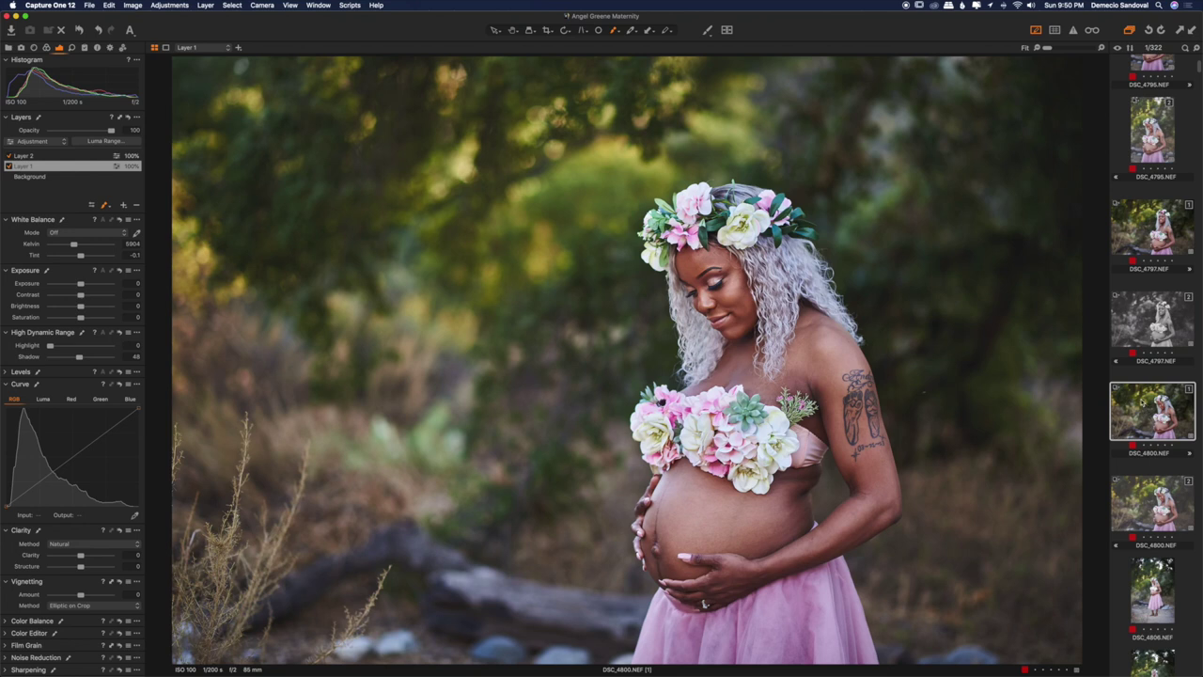
left_click(1152, 590)
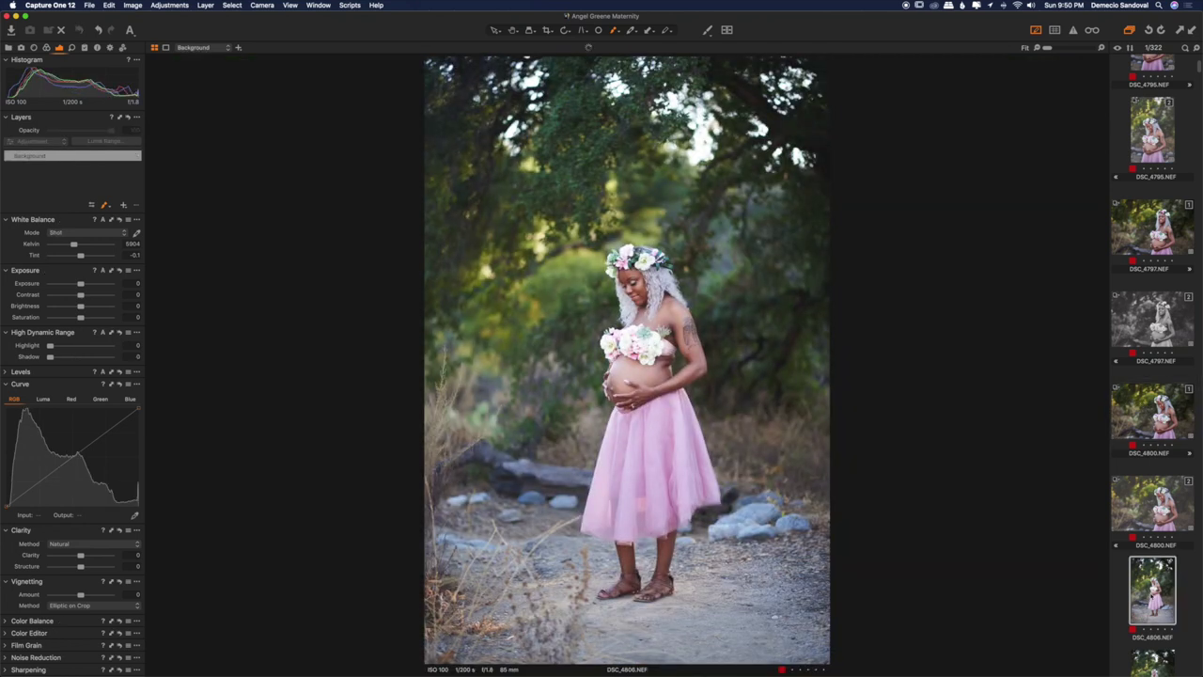
left_click(1157, 423)
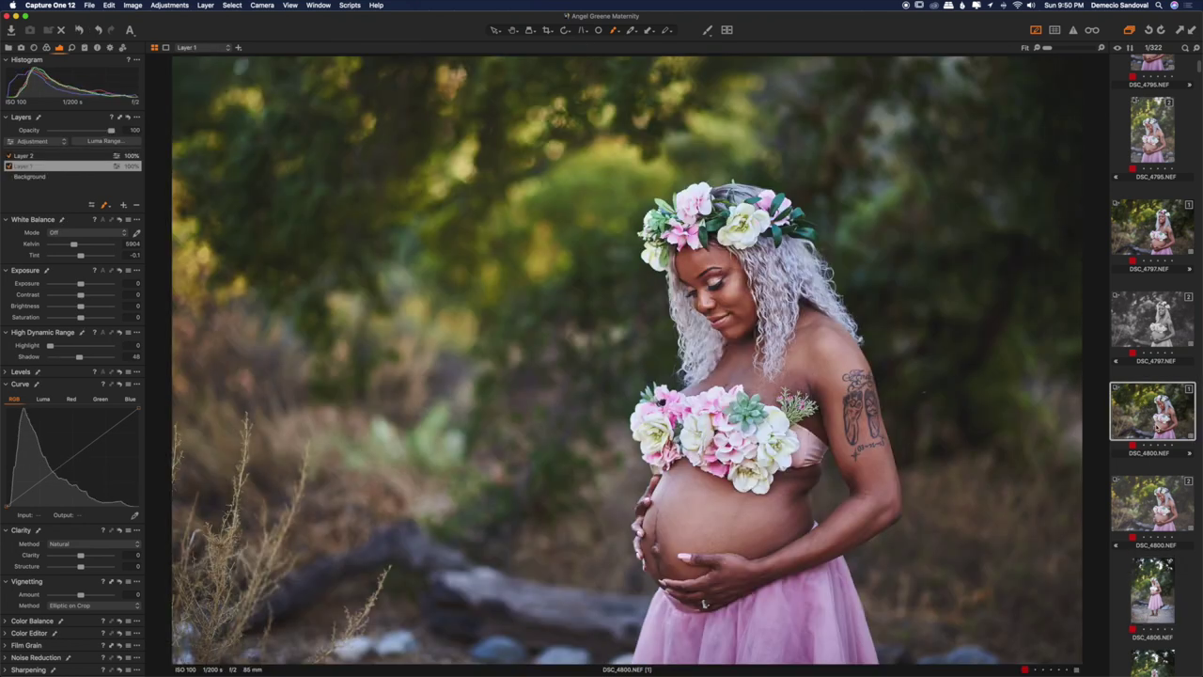
scroll(1147, 469, "up", 2)
scroll(1131, 326, "up", 4)
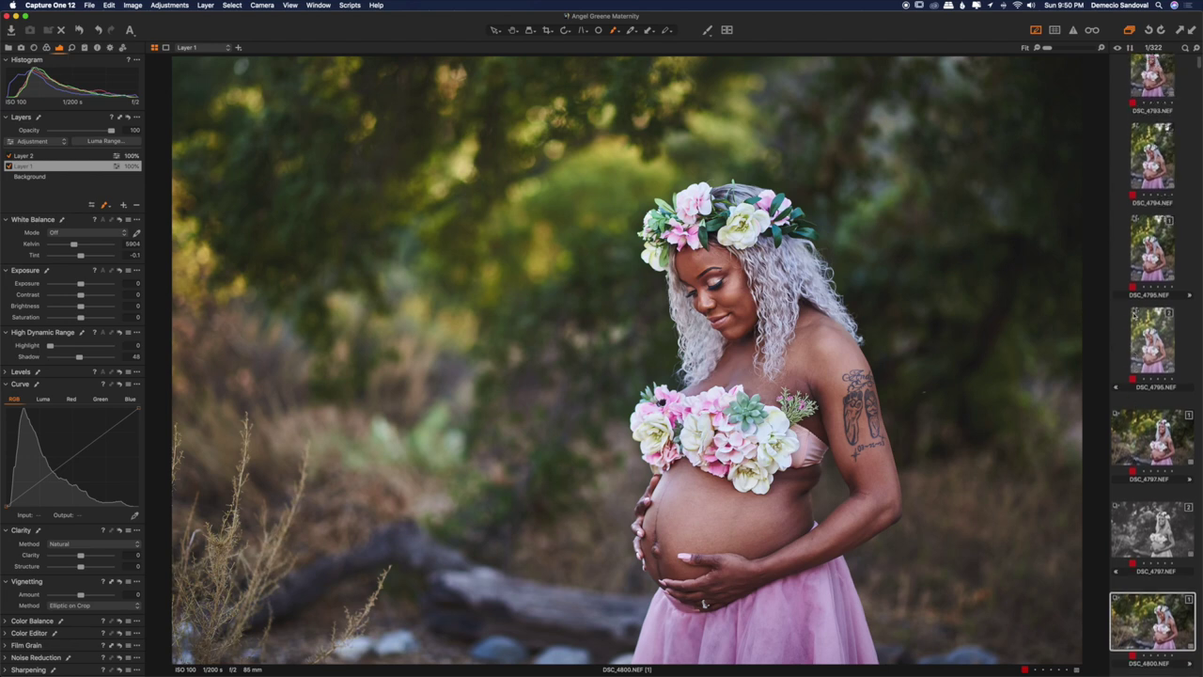
left_click(1159, 274)
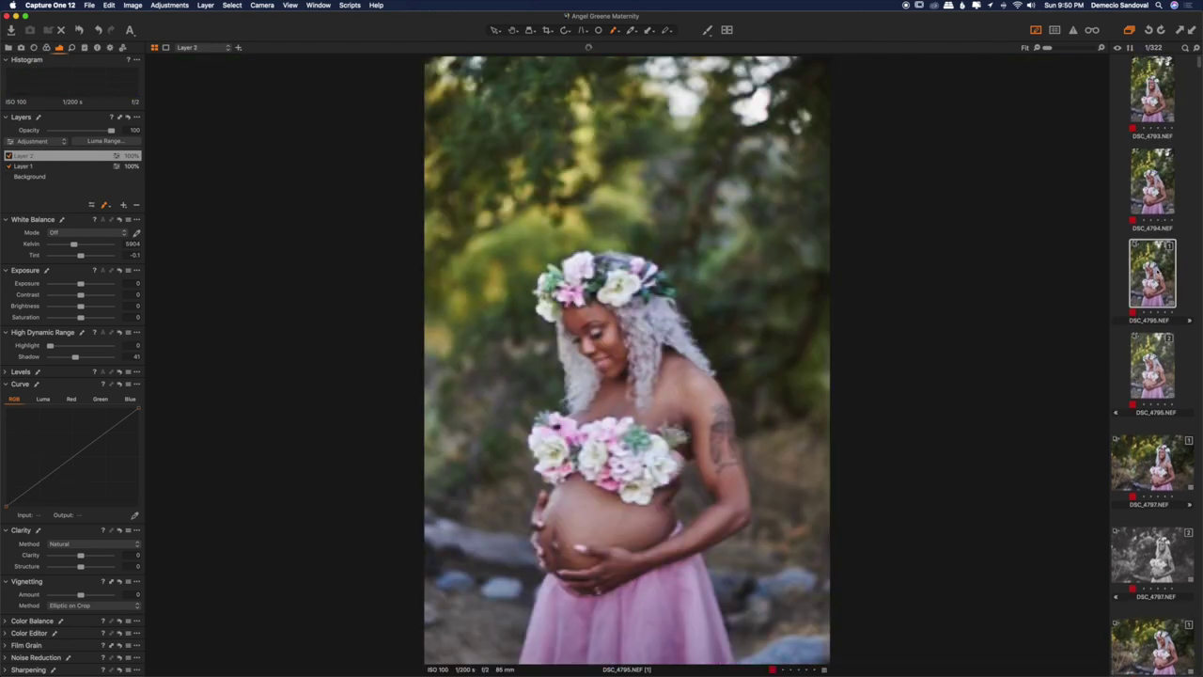
scroll(1149, 527, "down", 5)
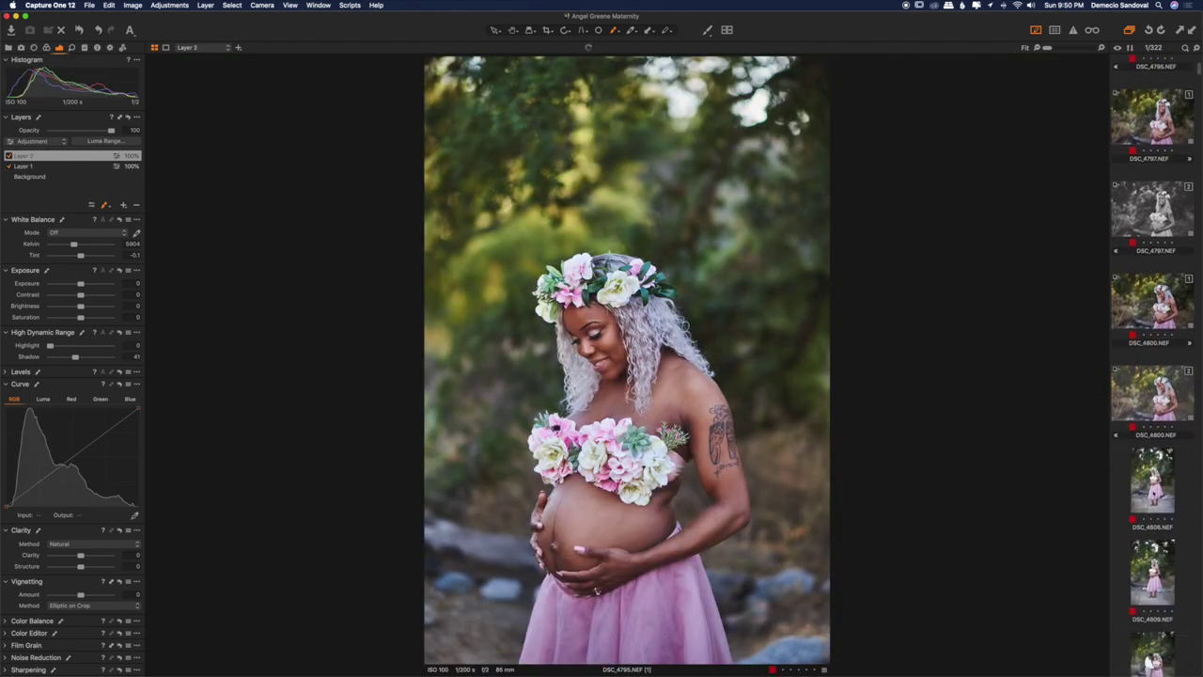
Step: Open the full-length portrait DSC_4806 and delete its two copied adjustment layers
left_click(1150, 507)
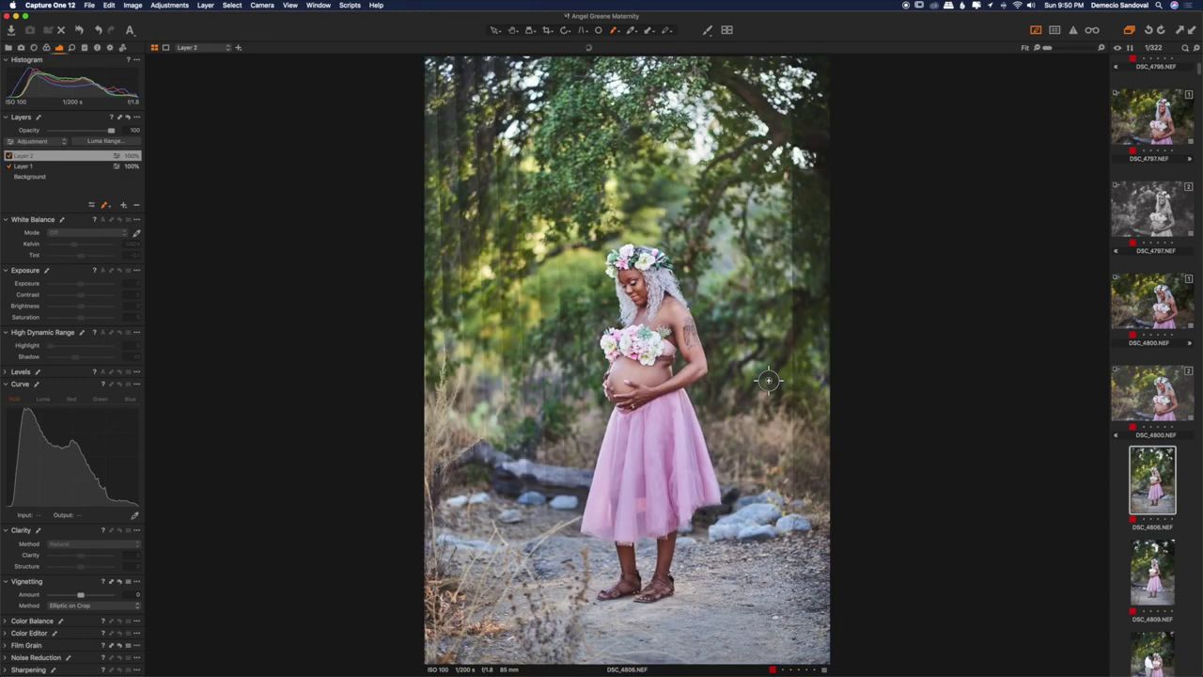
left_click(135, 205)
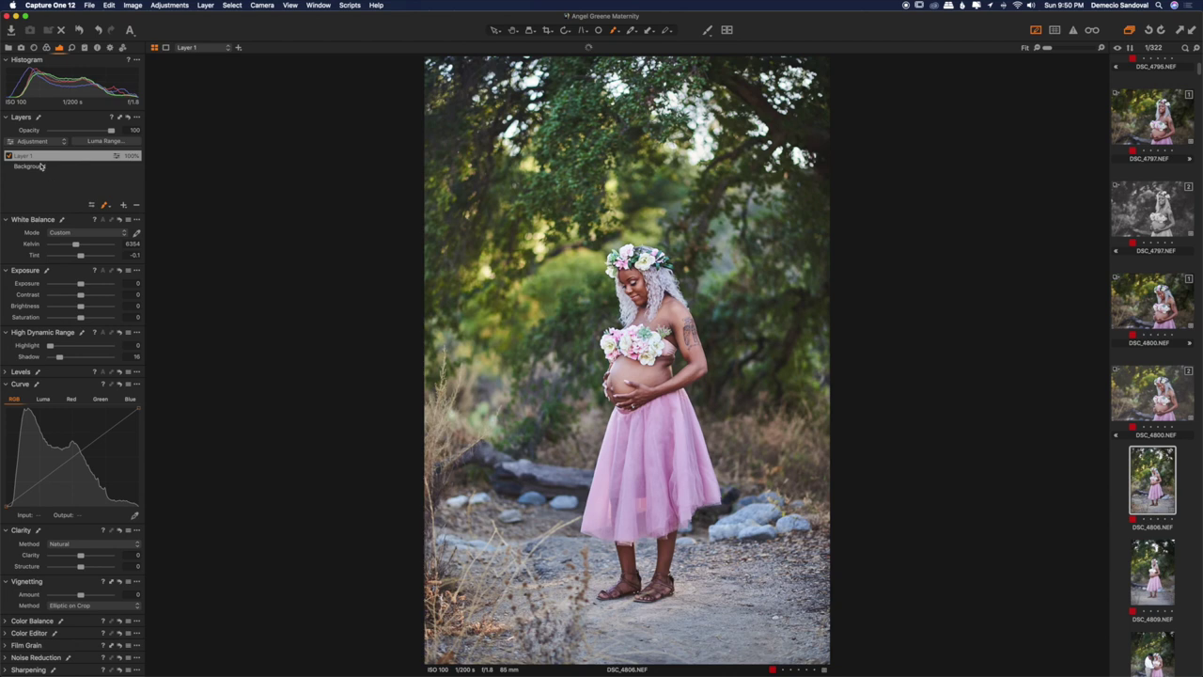
left_click(137, 205)
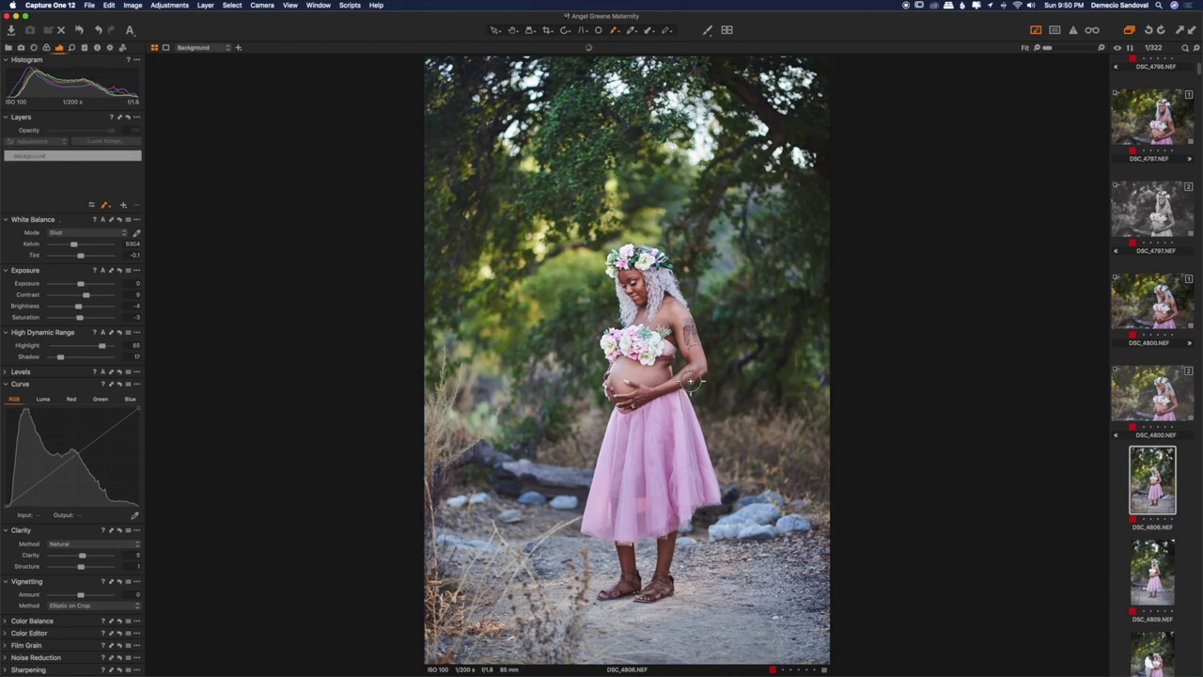
Step: Set the background contrast of DSC_4806 to 13 and its exposure to -0.1
left_click(137, 297)
type("13")
key("Return")
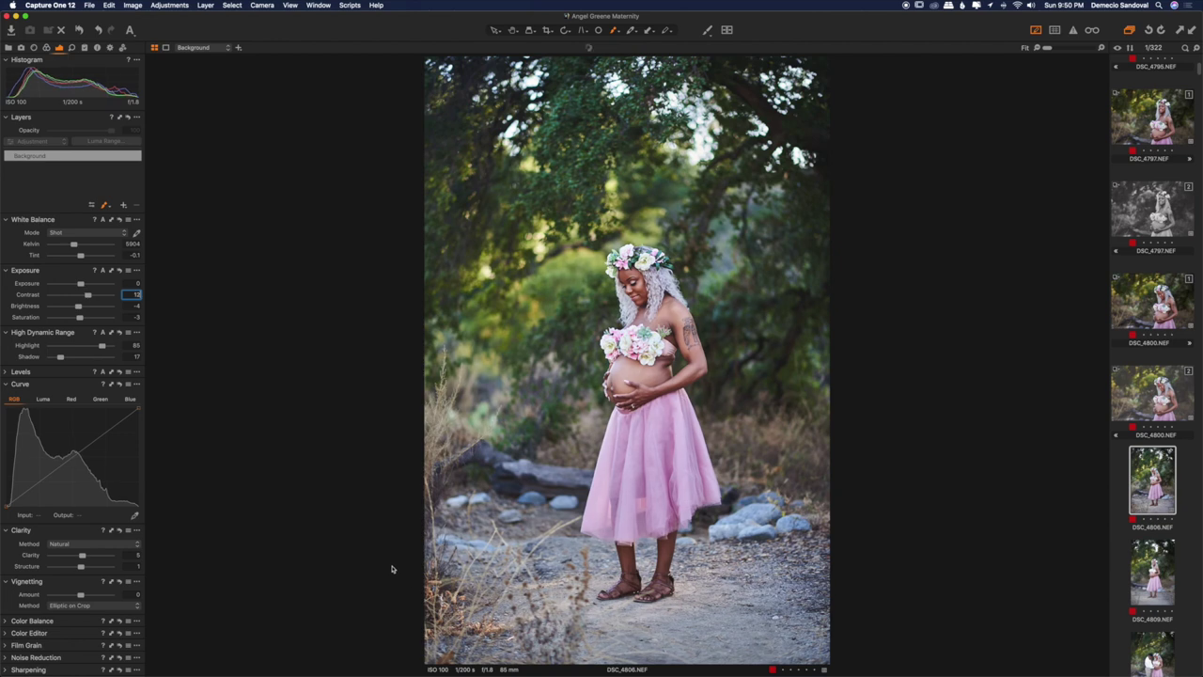
left_click(135, 283)
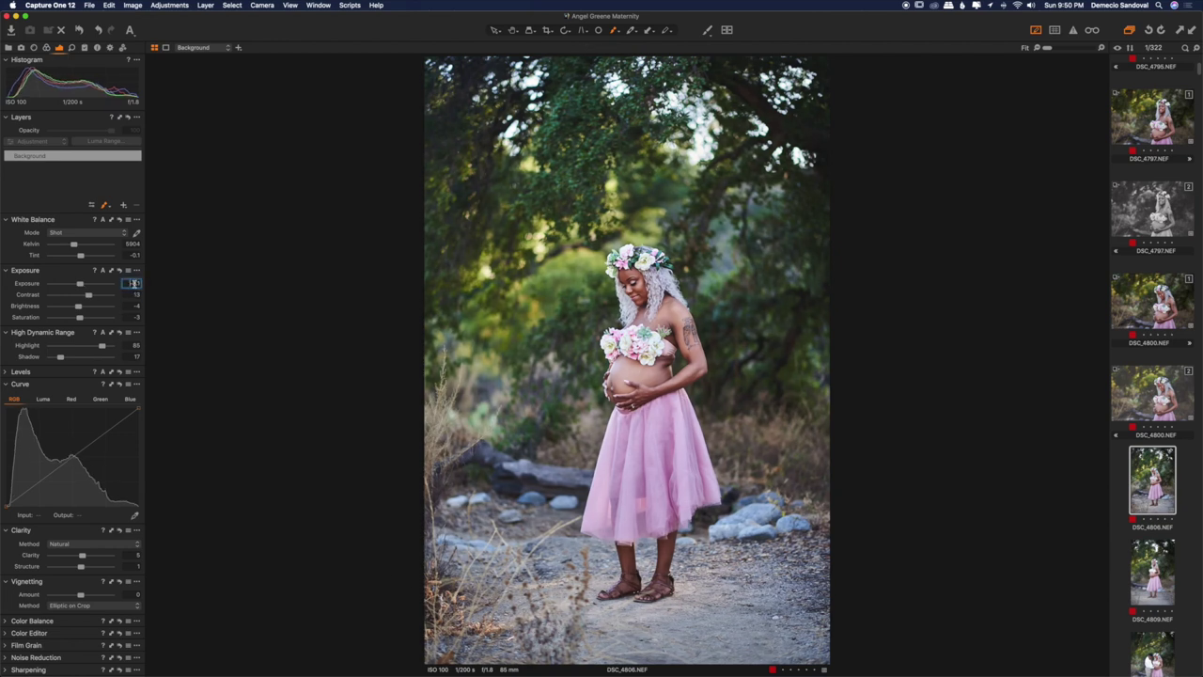
type("-0.1")
key("Return")
Step: Add a tall elliptical radial gradient mask around the woman's full figure in DSC_4806 and adjust its height, width and position
left_click(618, 33)
left_click(662, 57)
left_click_drag(661, 552, 588, 320)
left_click_drag(668, 360, 652, 198)
left_click_drag(643, 562, 646, 640)
left_click_drag(645, 434, 644, 485)
left_click_drag(642, 195, 640, 204)
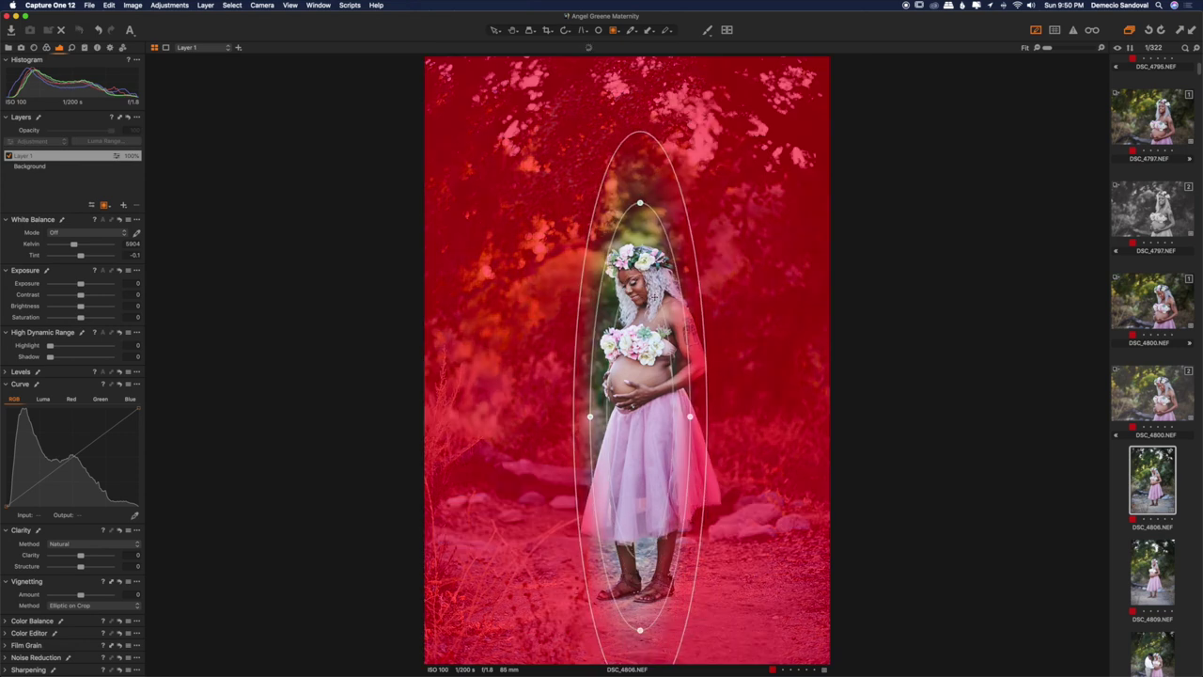
left_click_drag(691, 416, 677, 401)
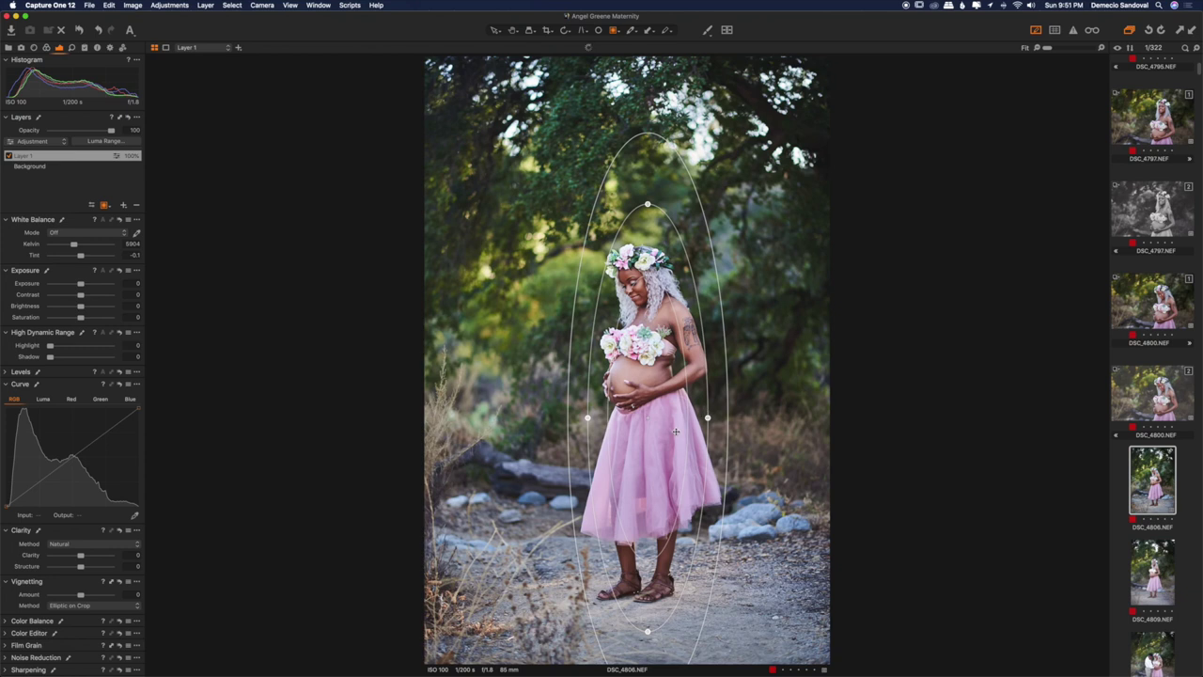
Step: Warm the white balance of the radial mask layer on DSC_4806 by raising its Kelvin value in five small increments
left_click(137, 234)
left_click(136, 243)
key("Up")
key("Up")
key("Up")
key("Up")
key("Up")
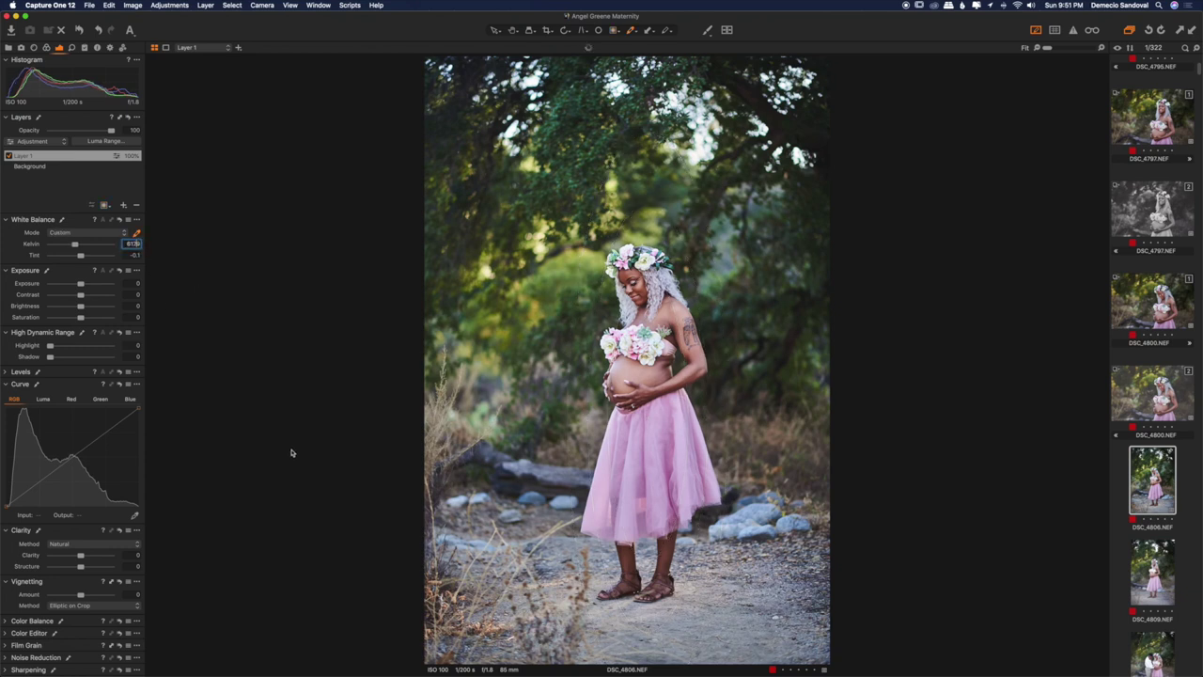
left_click(290, 453)
Step: Check on the background layer whether DSC_4806 is level by testing small rotations against the grid
left_click(31, 168)
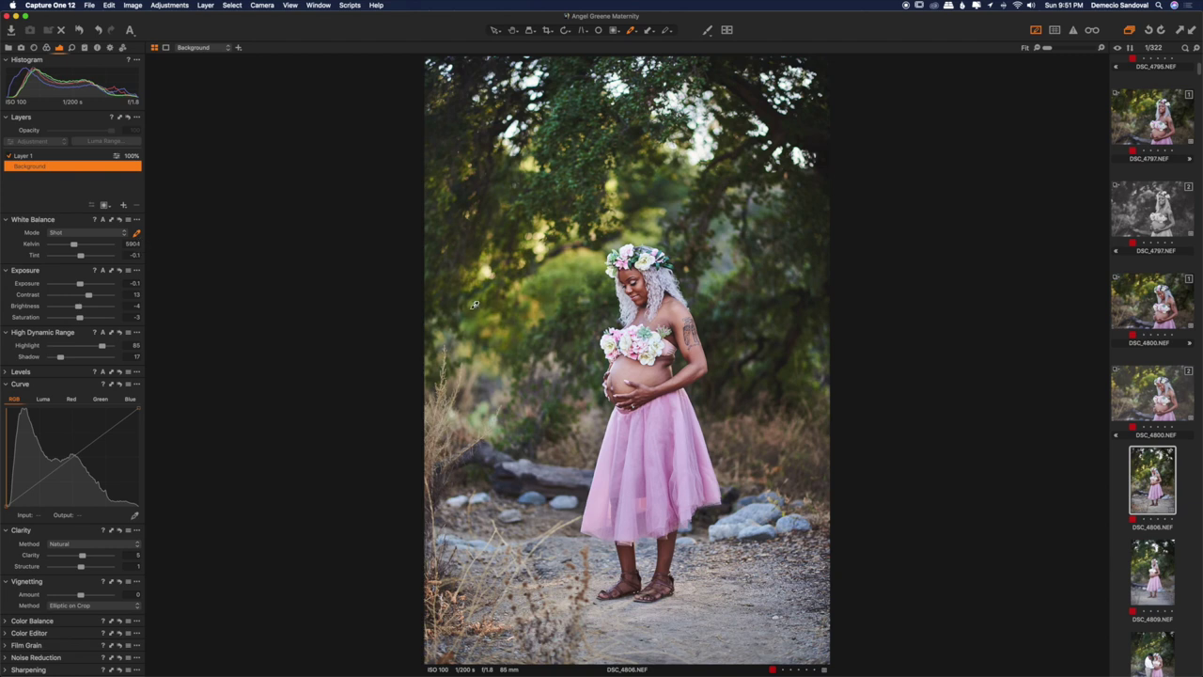
key("r")
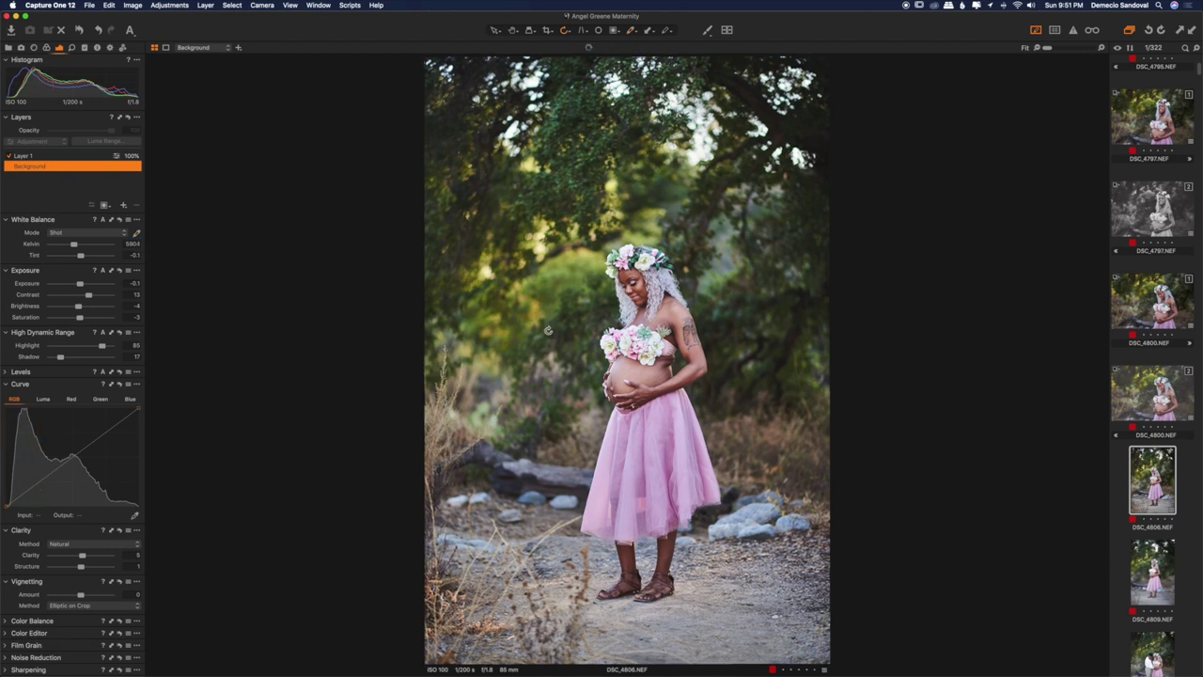
mouse_move(788, 369)
left_mouse_down()
mouse_move(790, 381)
mouse_move(785, 278)
mouse_move(795, 368)
left_mouse_up()
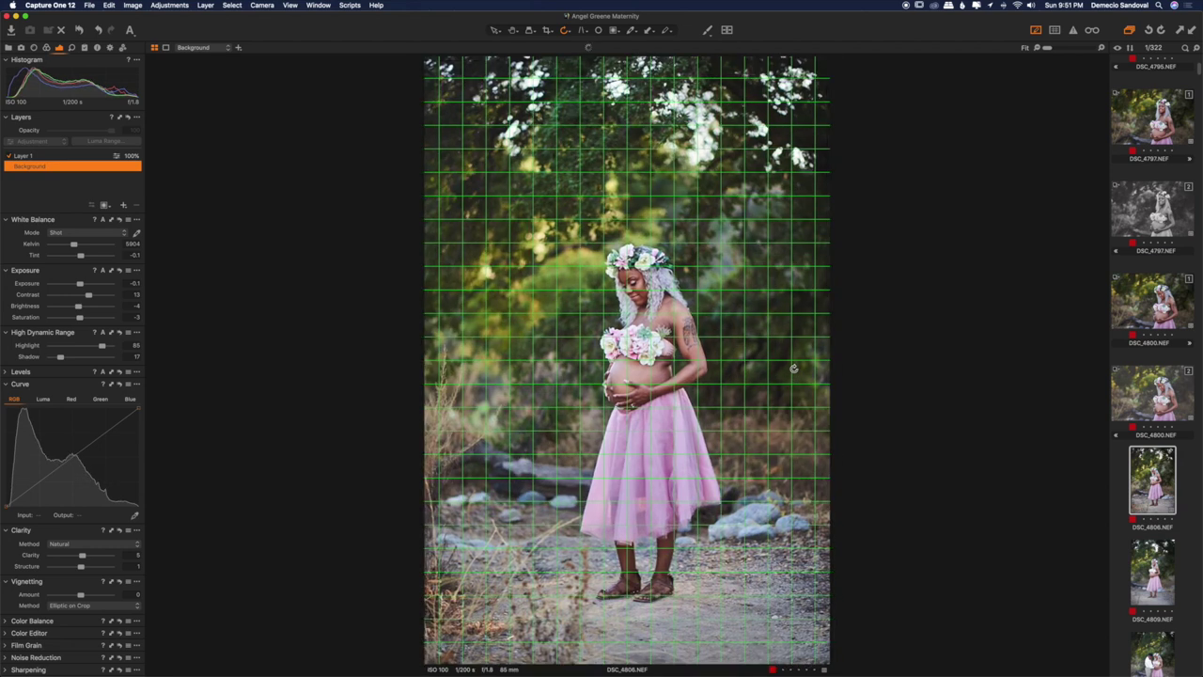
left_click_drag(793, 368, 787, 378)
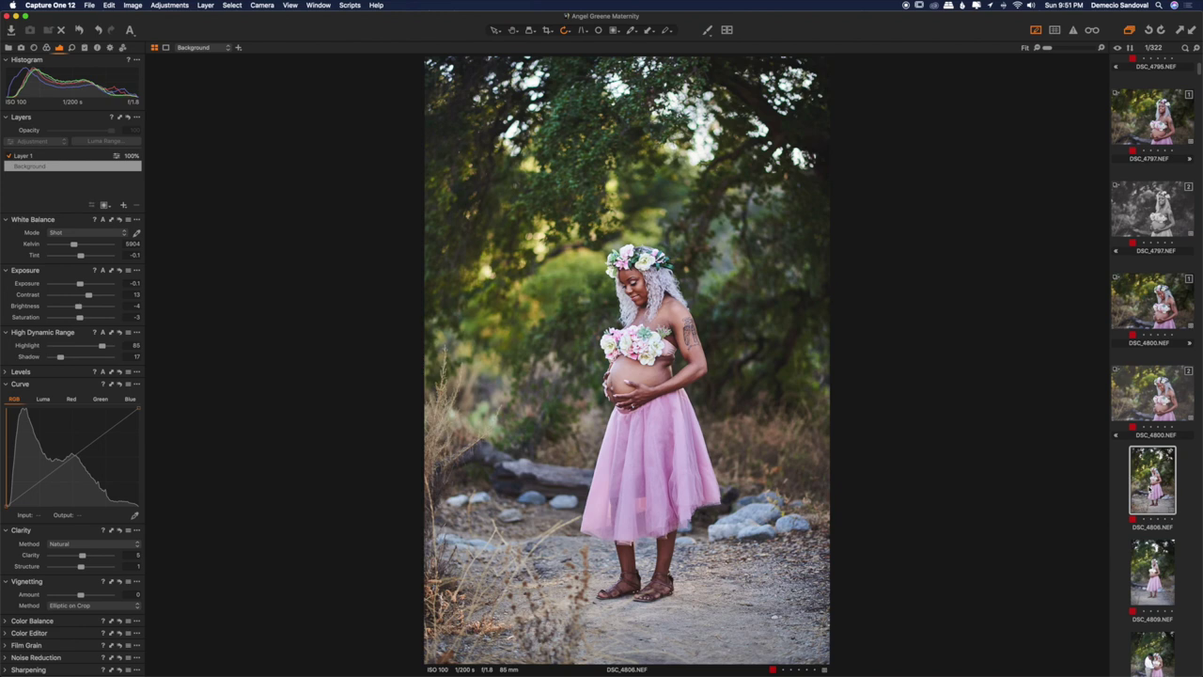
Step: Create a second variant of DSC_4806 and apply the user style 008 Fuji FP-3000B v2 to it
key("F3")
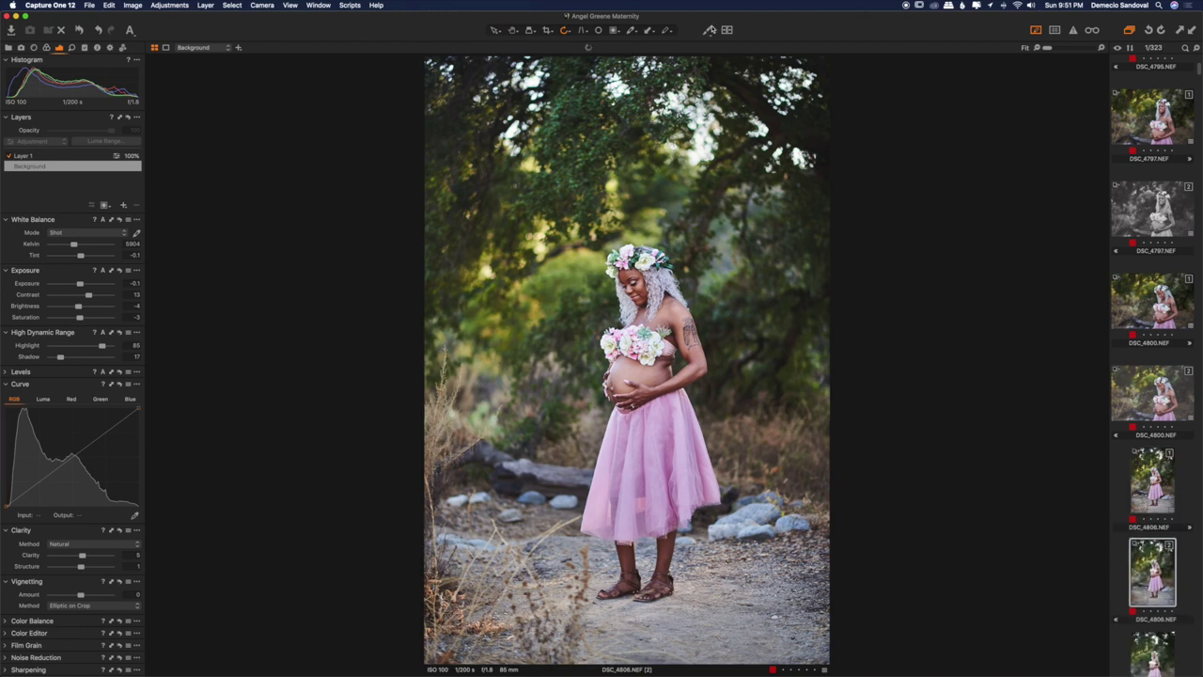
left_click(715, 30)
mouse_move(742, 45)
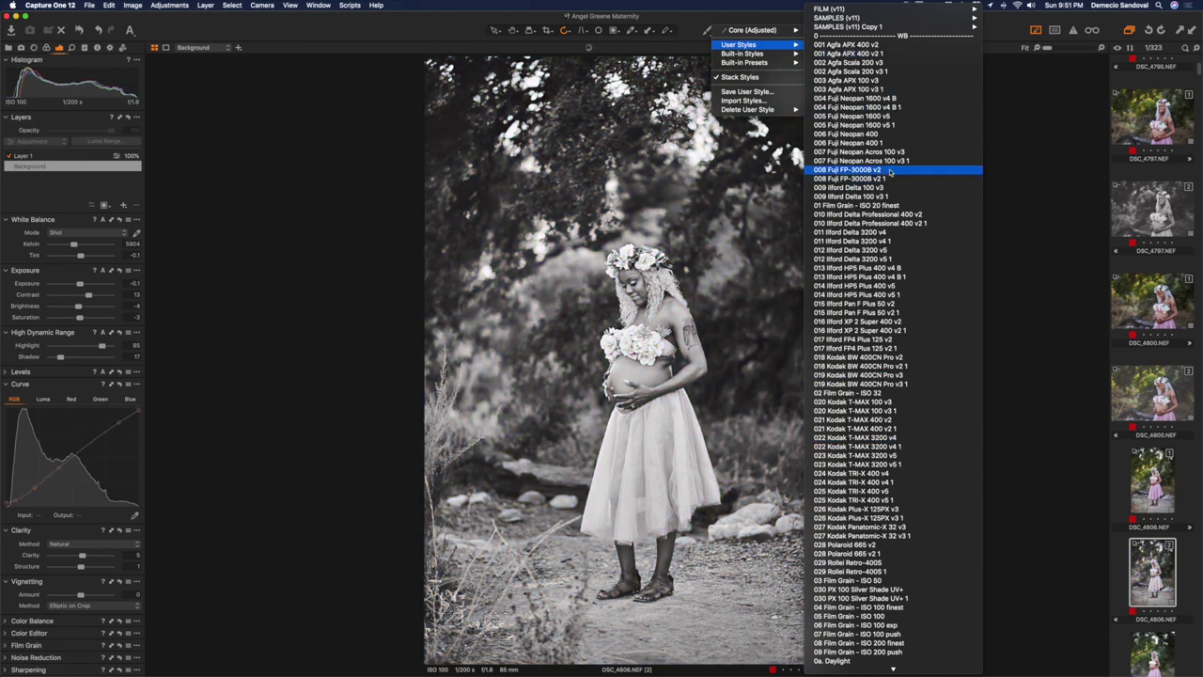
left_click(890, 172)
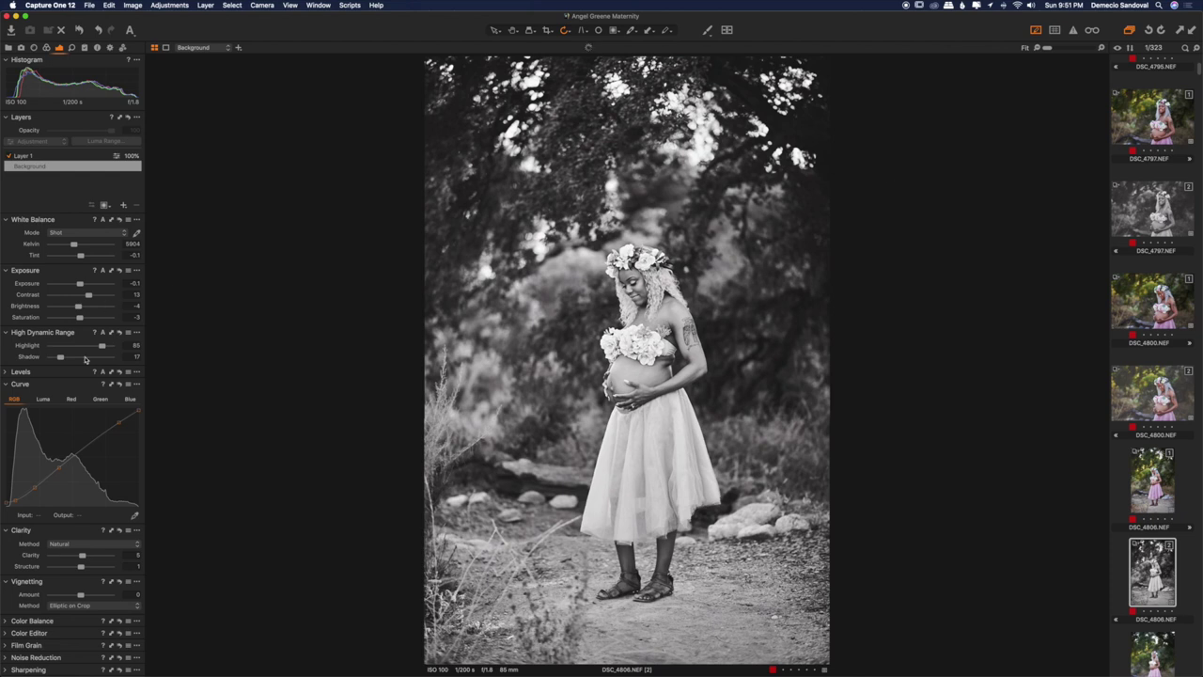
Step: Set the shadow recovery of the black-and-white DSC_4806 variant to 25 and its contrast to 8
left_click_drag(60, 357, 66, 358)
left_click(133, 292)
key("Down")
key("Down")
key("Down")
key("Down")
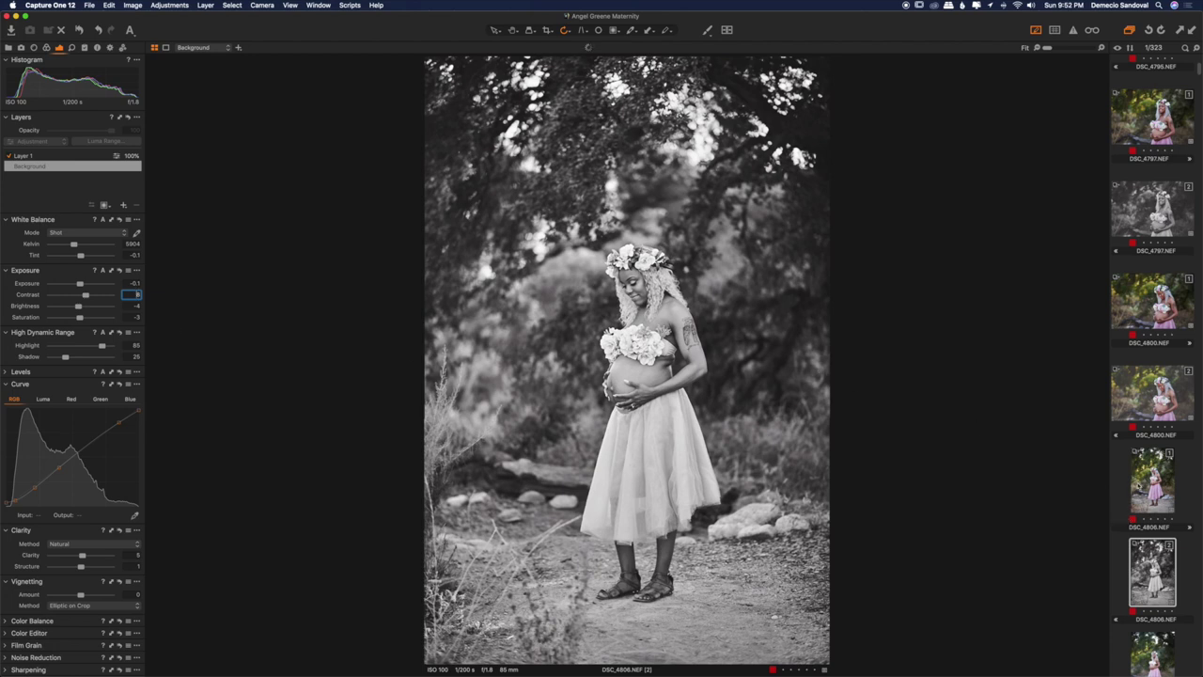
Step: Select all edited variants from DSC_4793 through the black-and-white variant of DSC_4806
scroll(1131, 500, "up", 2)
scroll(1131, 500, "up", 10)
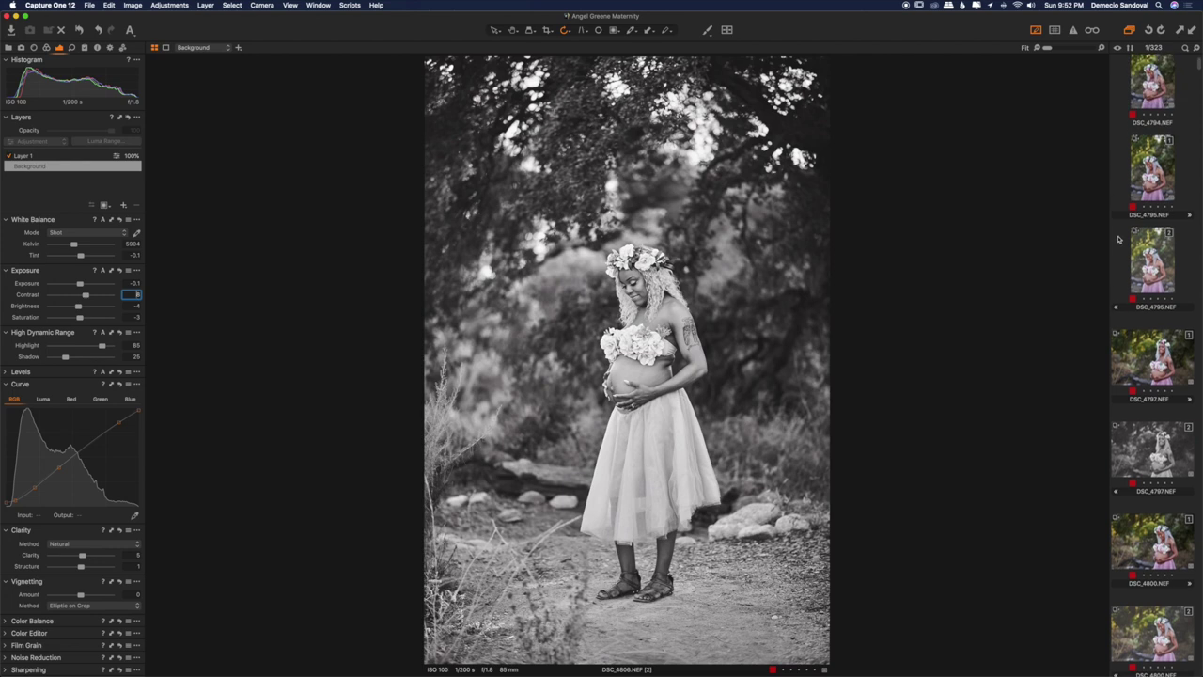
scroll(1138, 188, "up", 1)
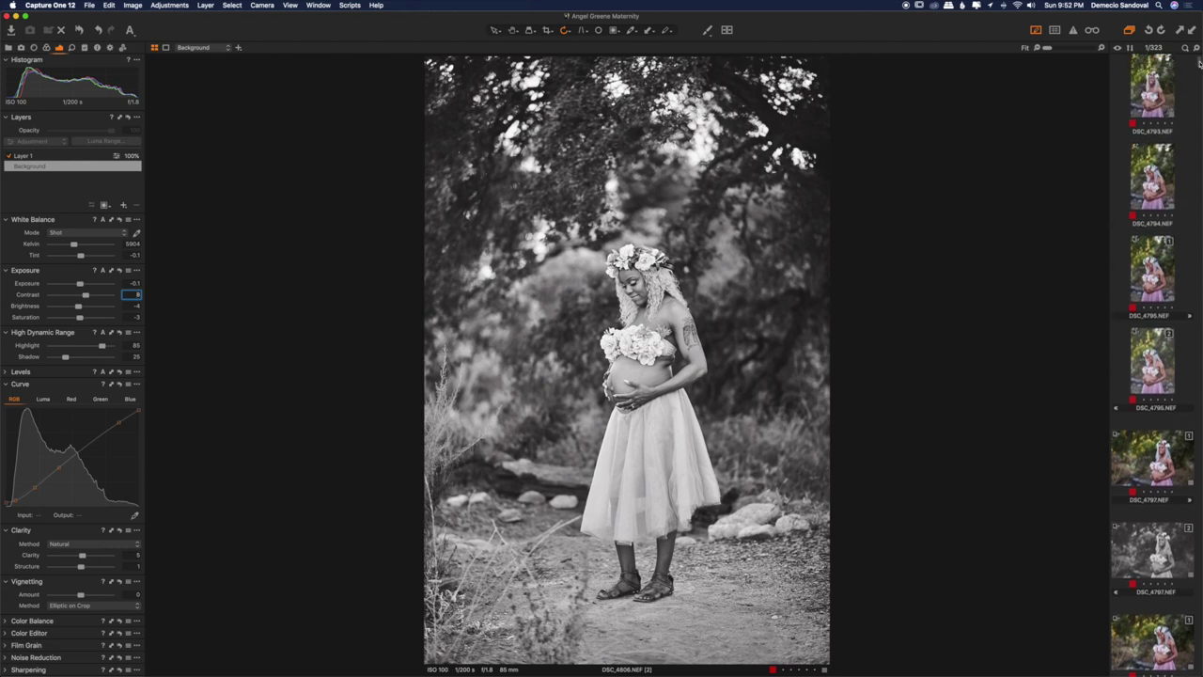
left_click(1165, 89)
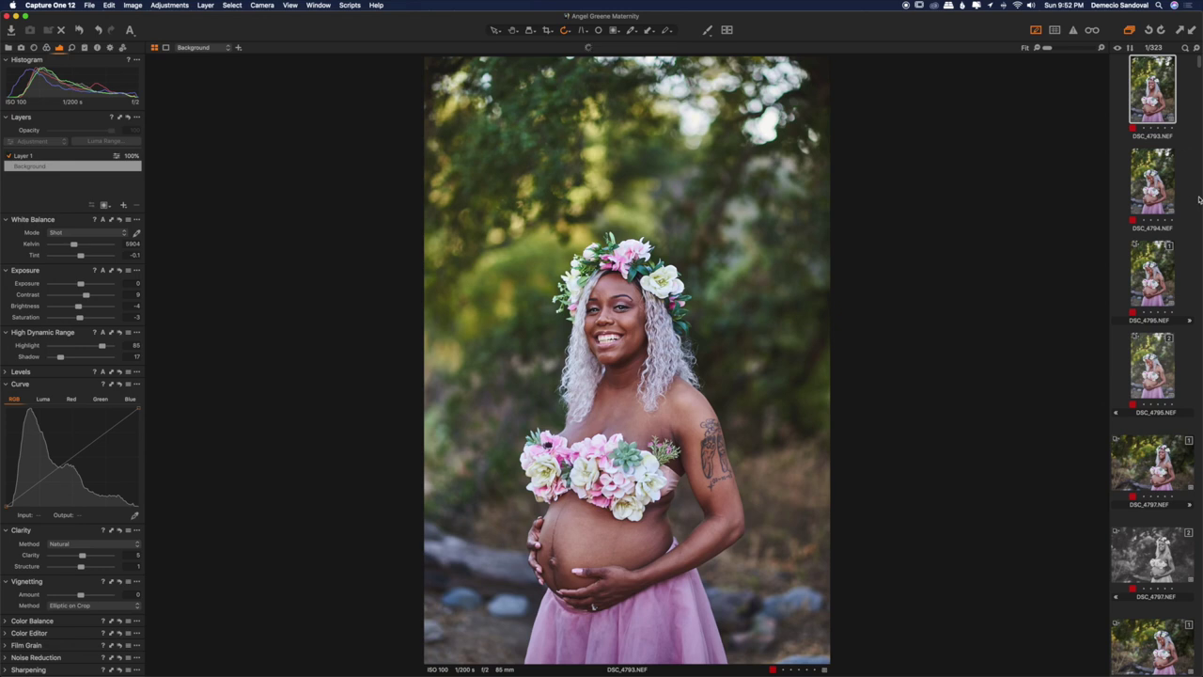
scroll(1170, 438, "down", 10)
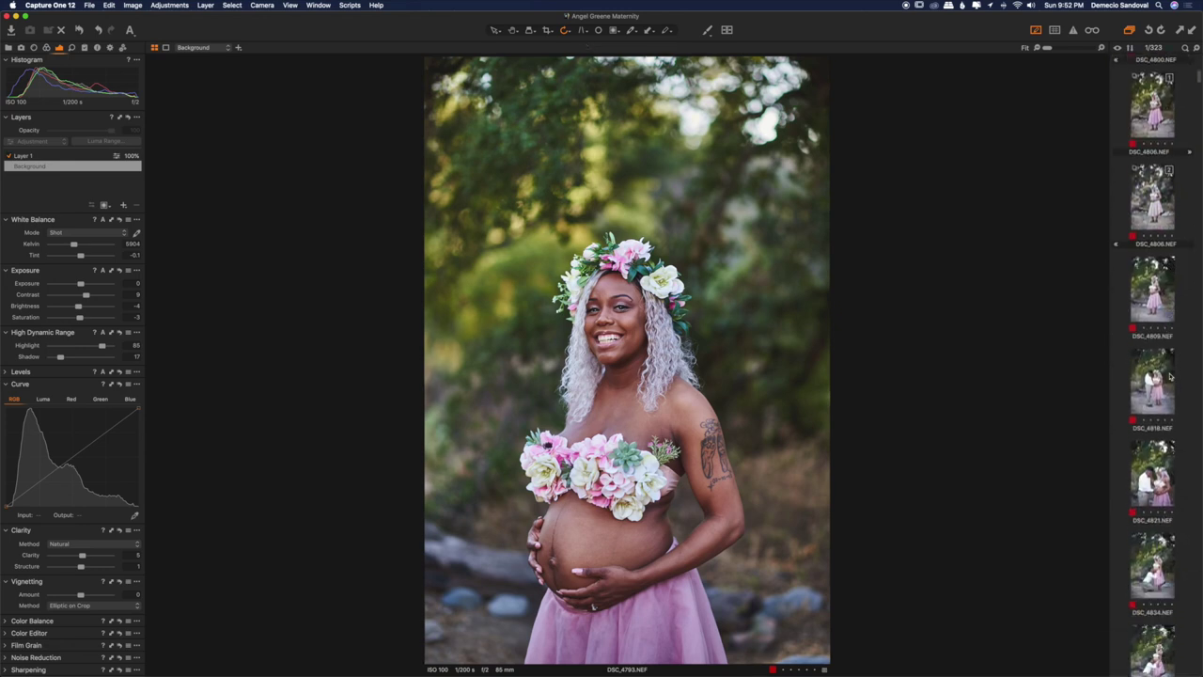
scroll(1169, 438, "down", 4)
scroll(1162, 404, "up", 6)
scroll(1148, 247, "up", 1)
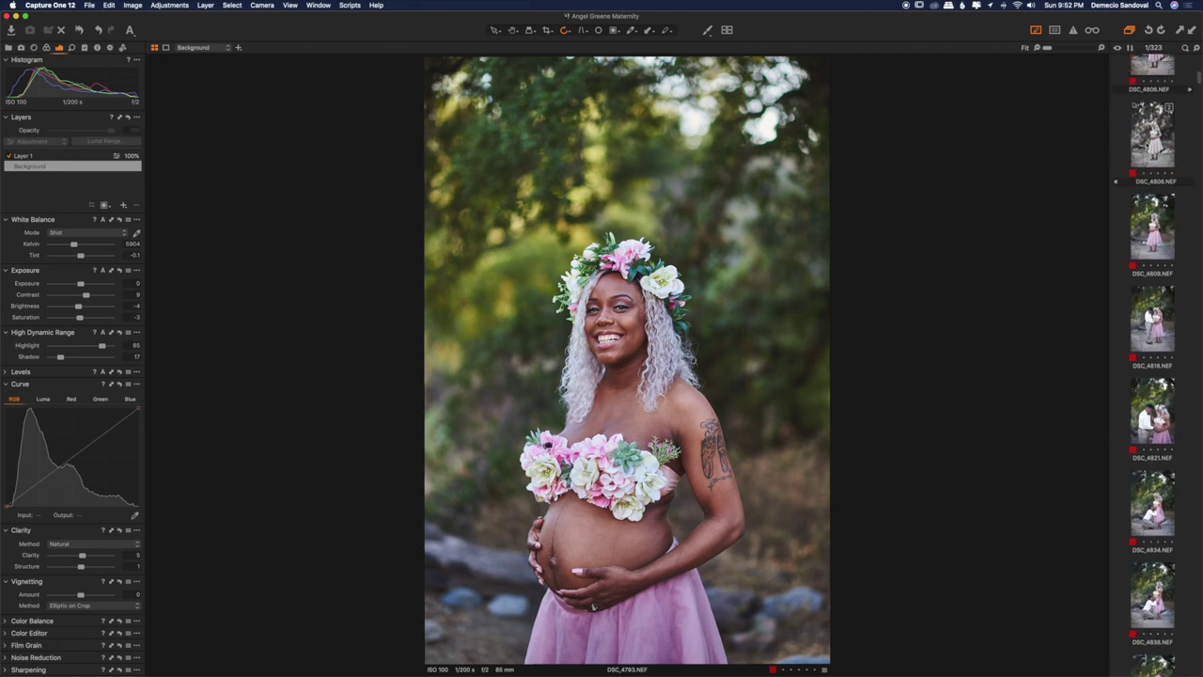
left_click(1150, 136, "shift")
Step: Export the selected variants as JPEGs into a new Desktop folder named with the client's first name
right_click(1151, 136)
mouse_move(1076, 193)
left_click(1008, 201)
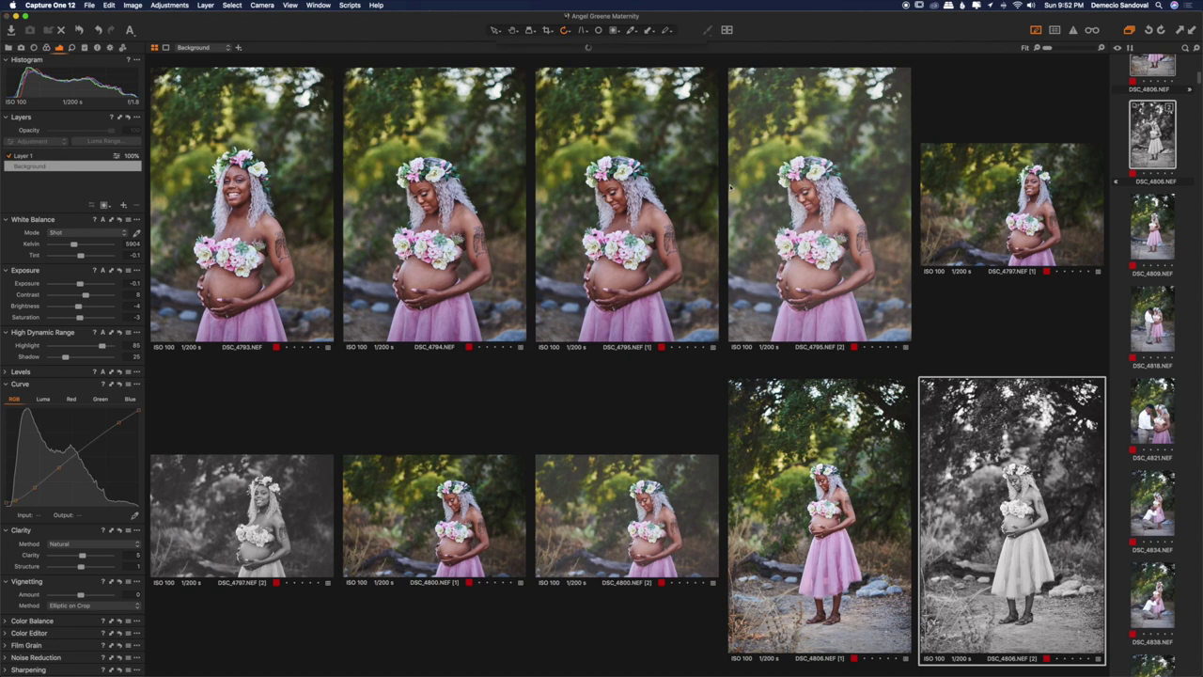
left_click(586, 63)
left_click(608, 114)
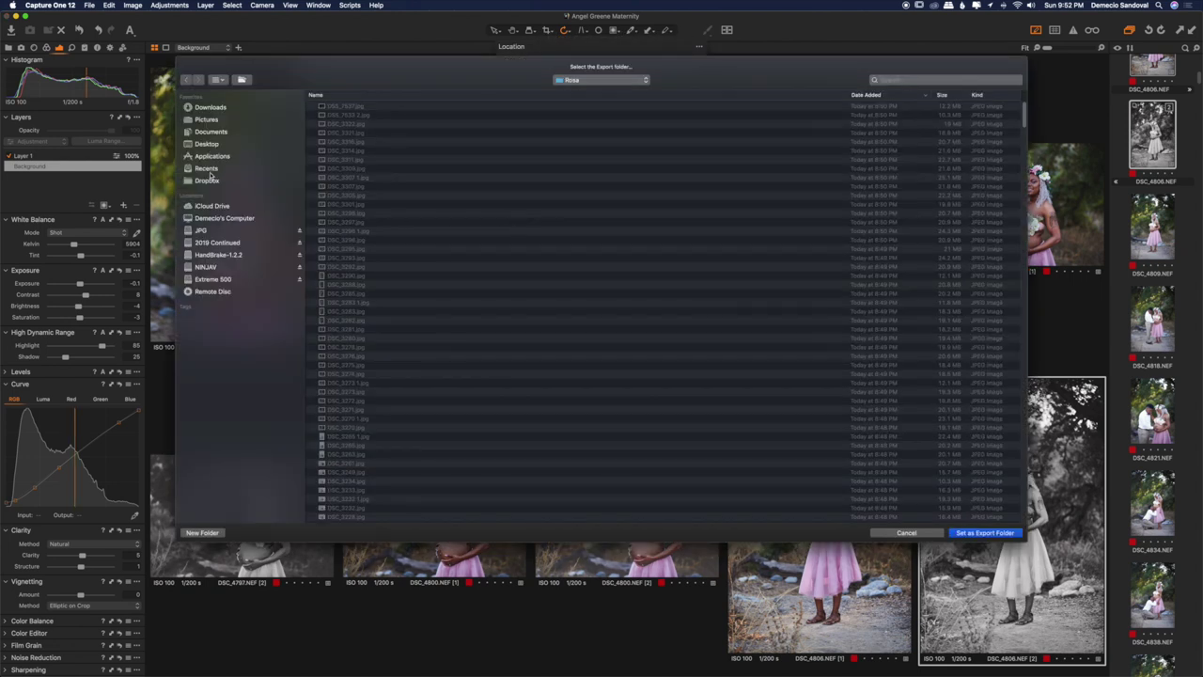
left_click(209, 145)
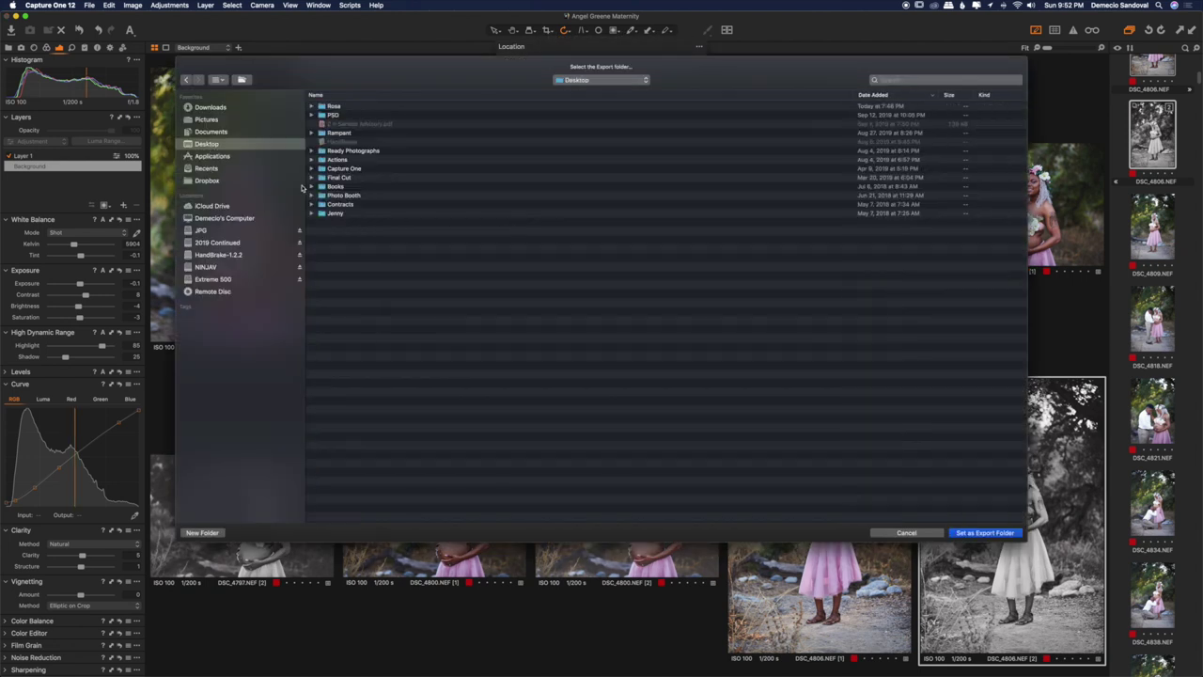
left_click(203, 533)
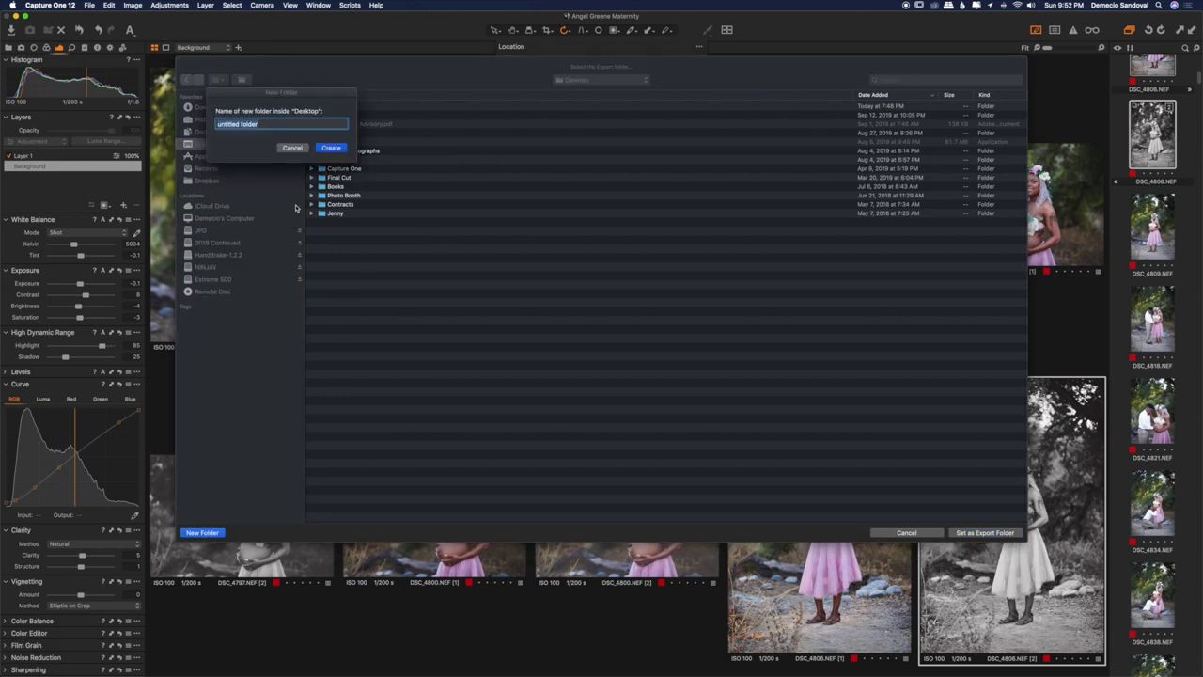
type("Angel")
left_click(332, 149)
left_click(985, 532)
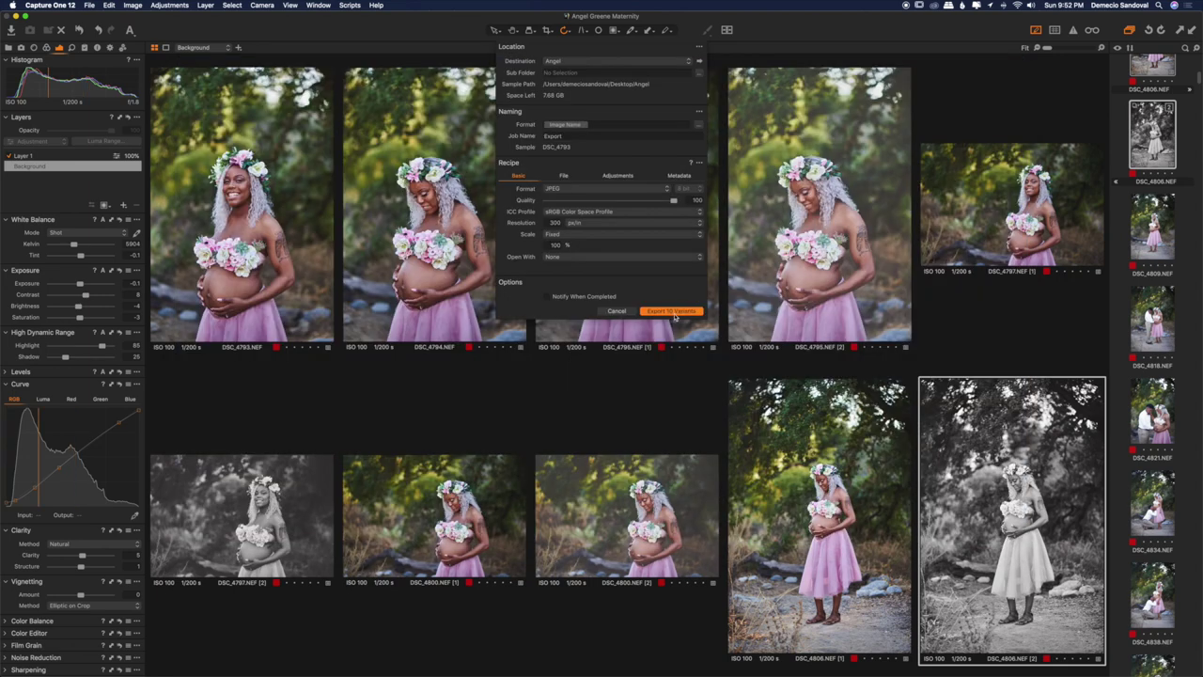
left_click(673, 312)
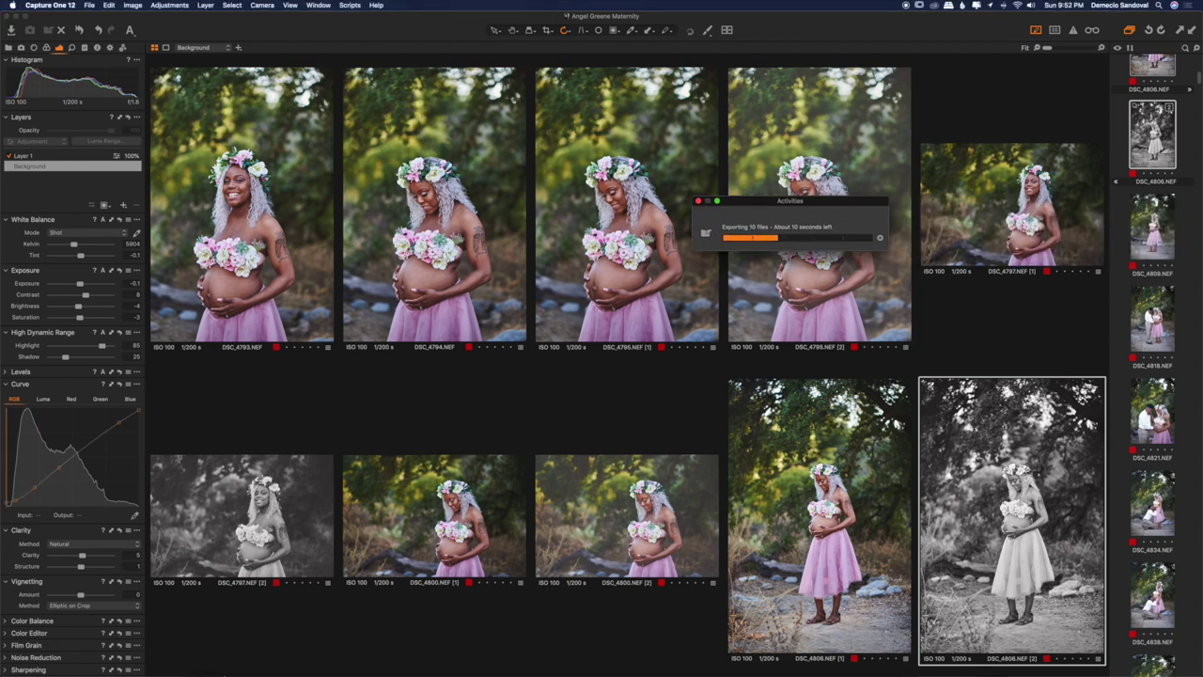
Step: Switch to Finder, check the exported JPEGs in the new Desktop folder and close the window
left_click(209, 665)
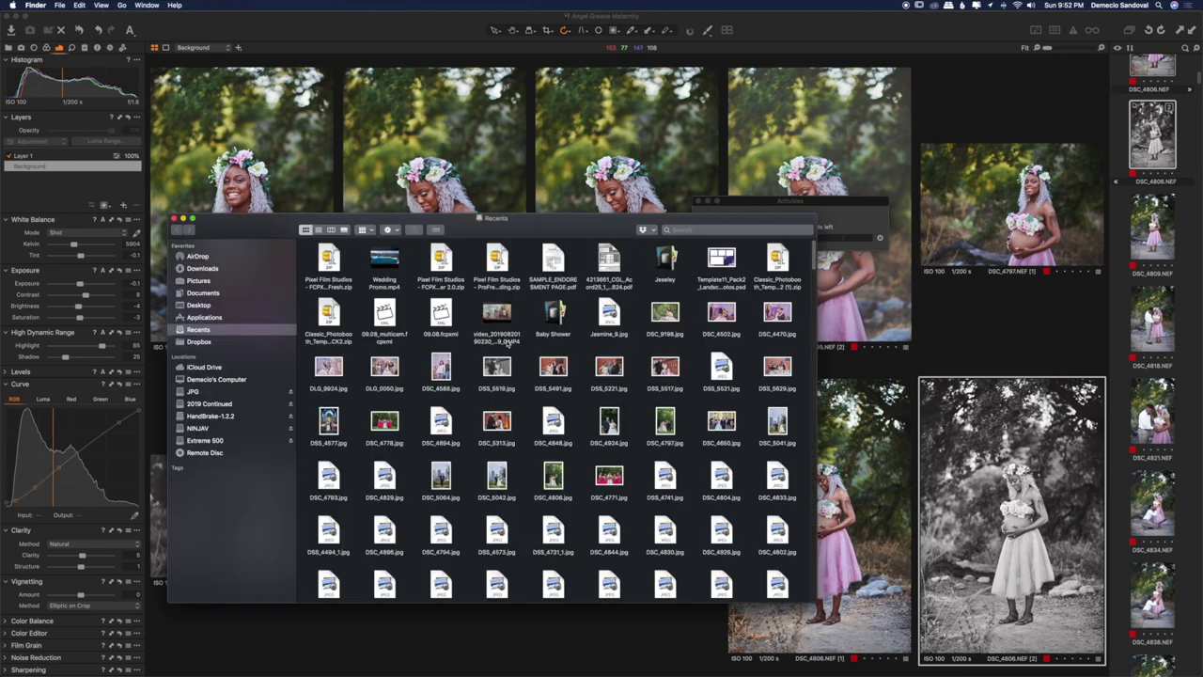
left_click(197, 304)
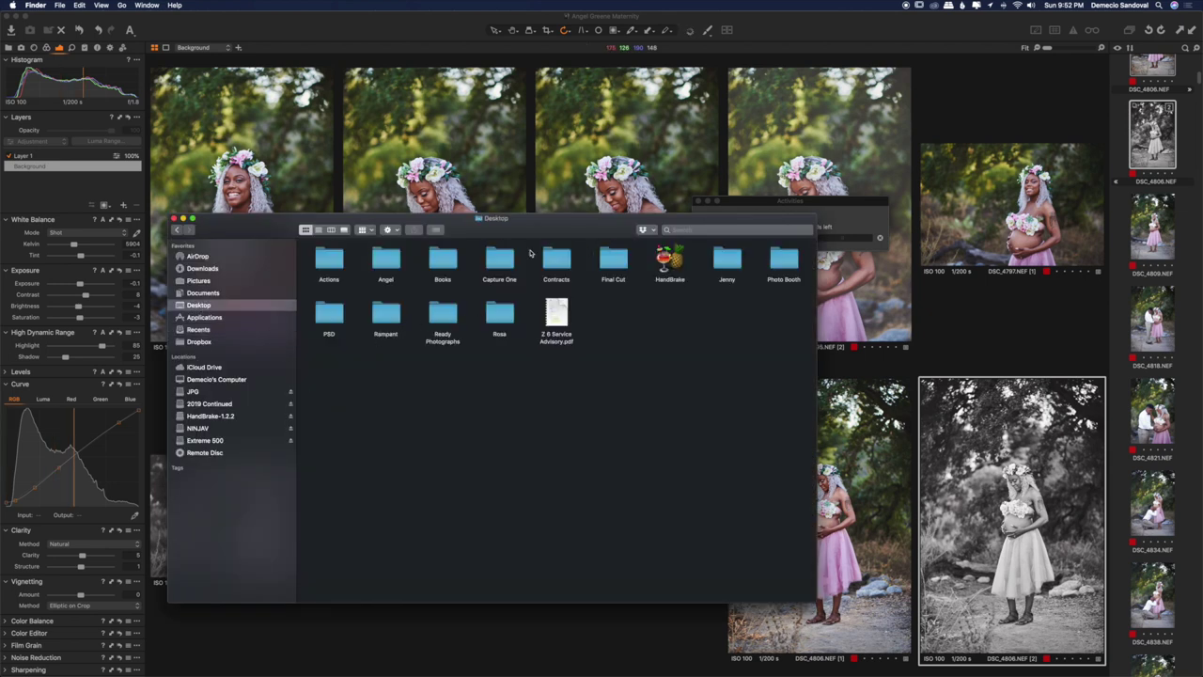
double_click(381, 257)
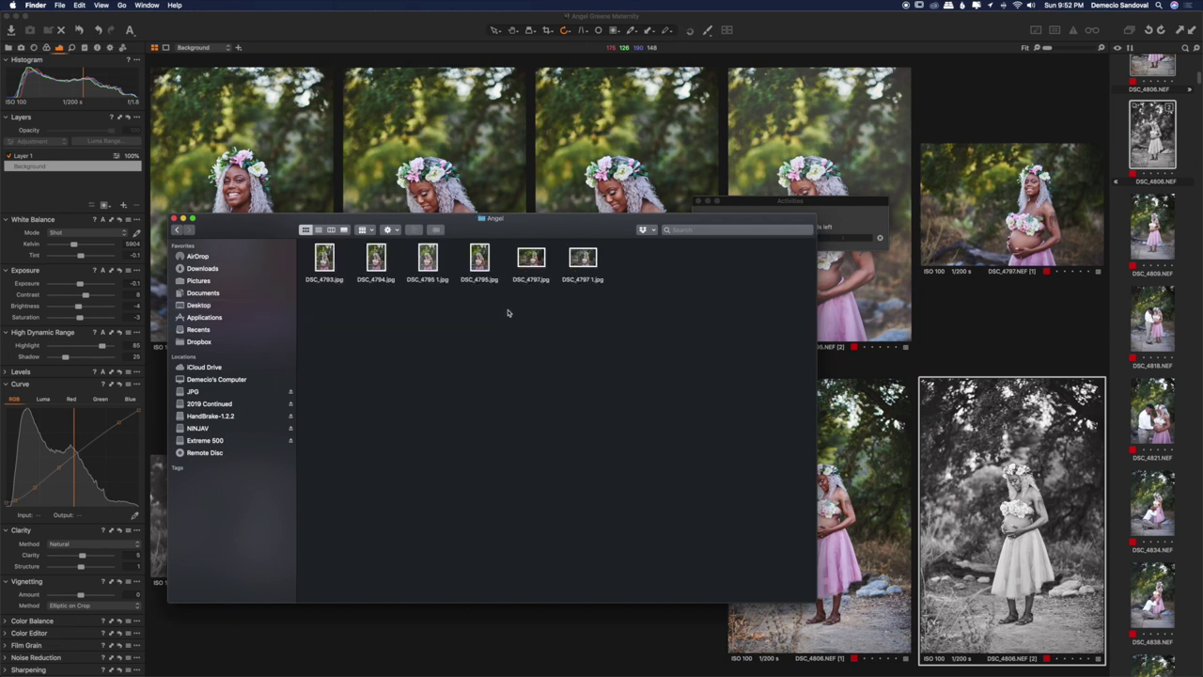
left_click_drag(577, 228, 467, 140)
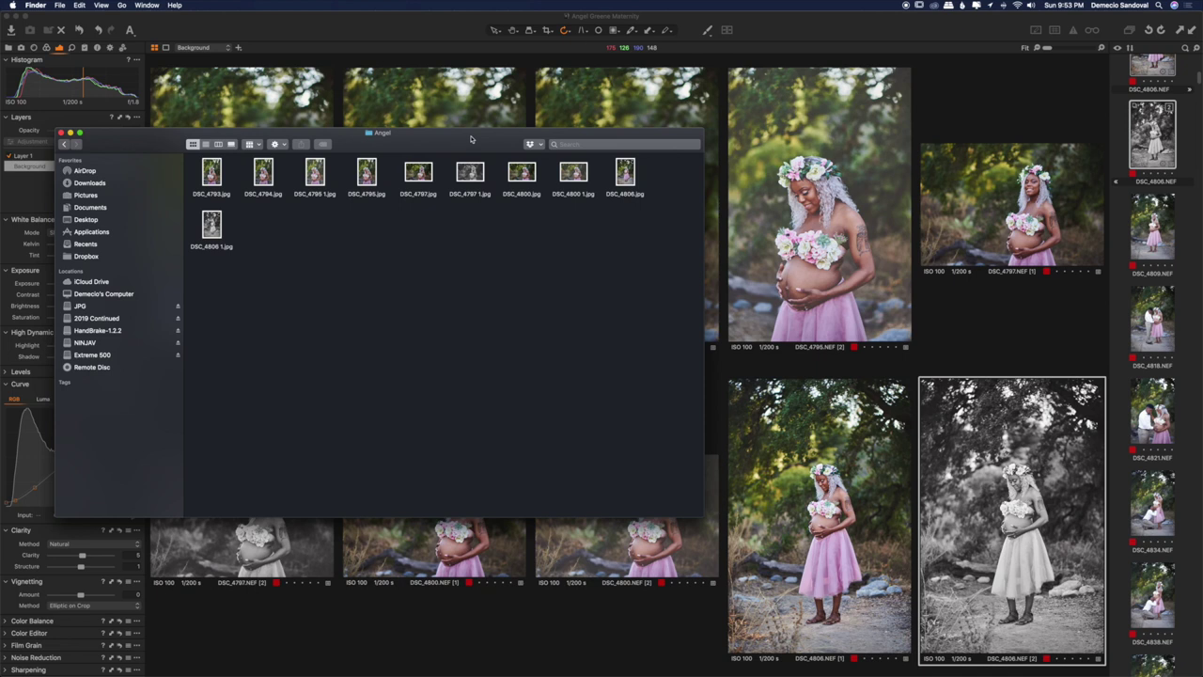
left_click(61, 134)
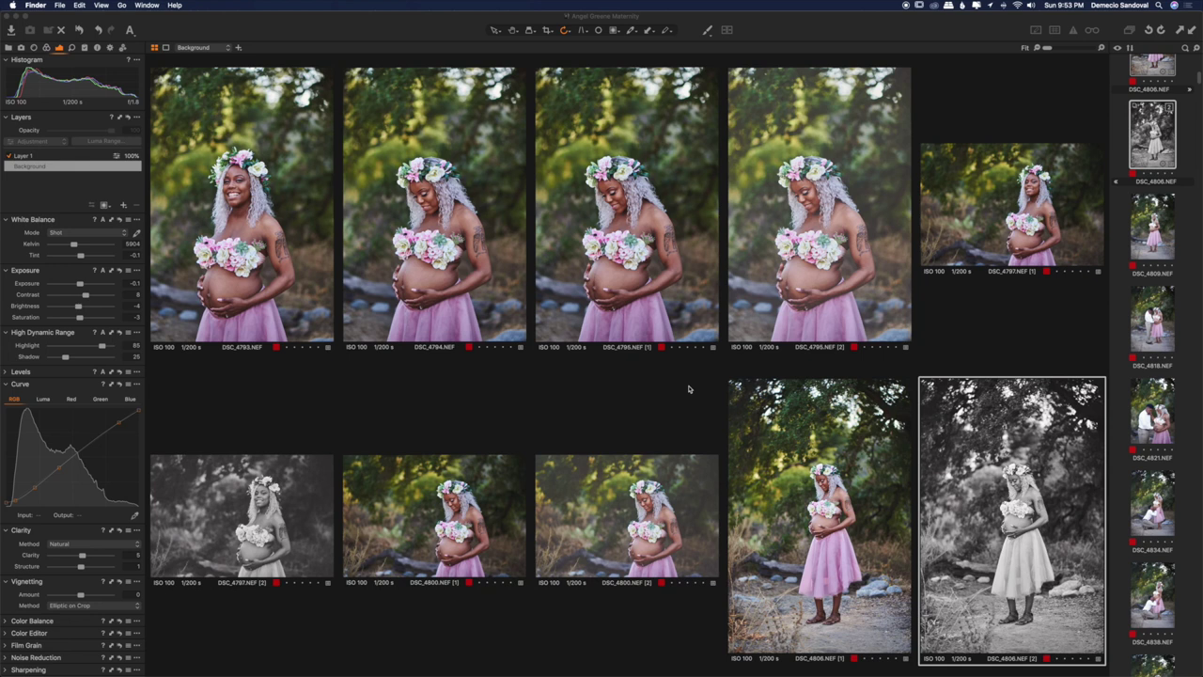
scroll(906, 508, "up", 3)
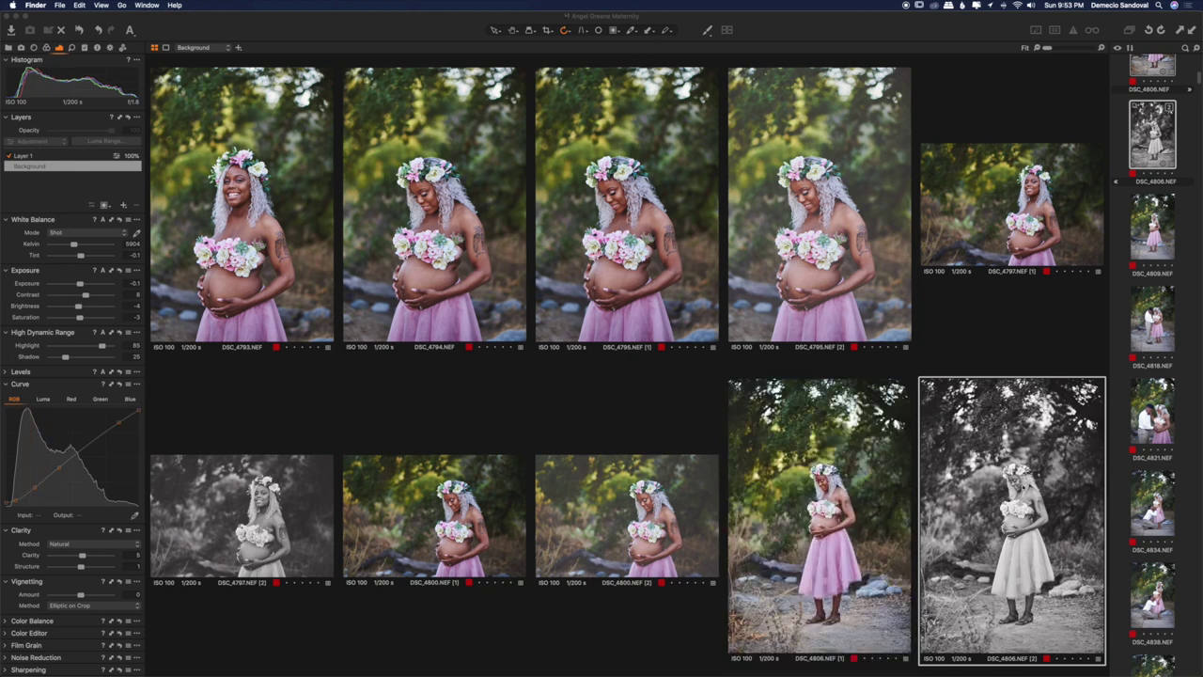